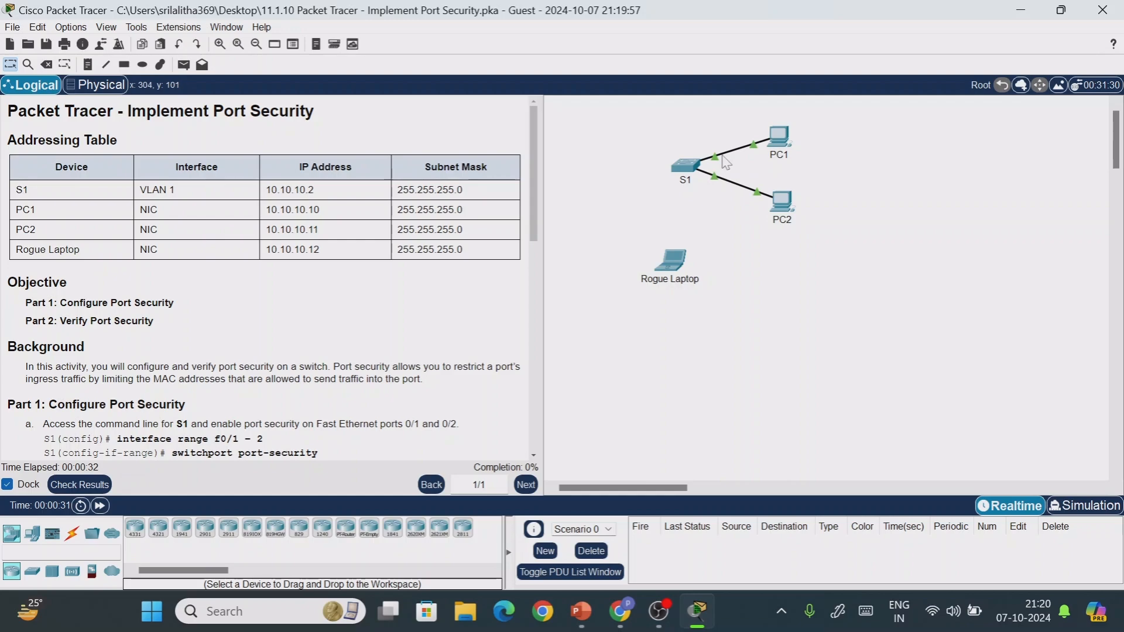
# - Reattach the S1 link to PC2's FastEthernet0 port
pyautogui.moveTo(715, 161)
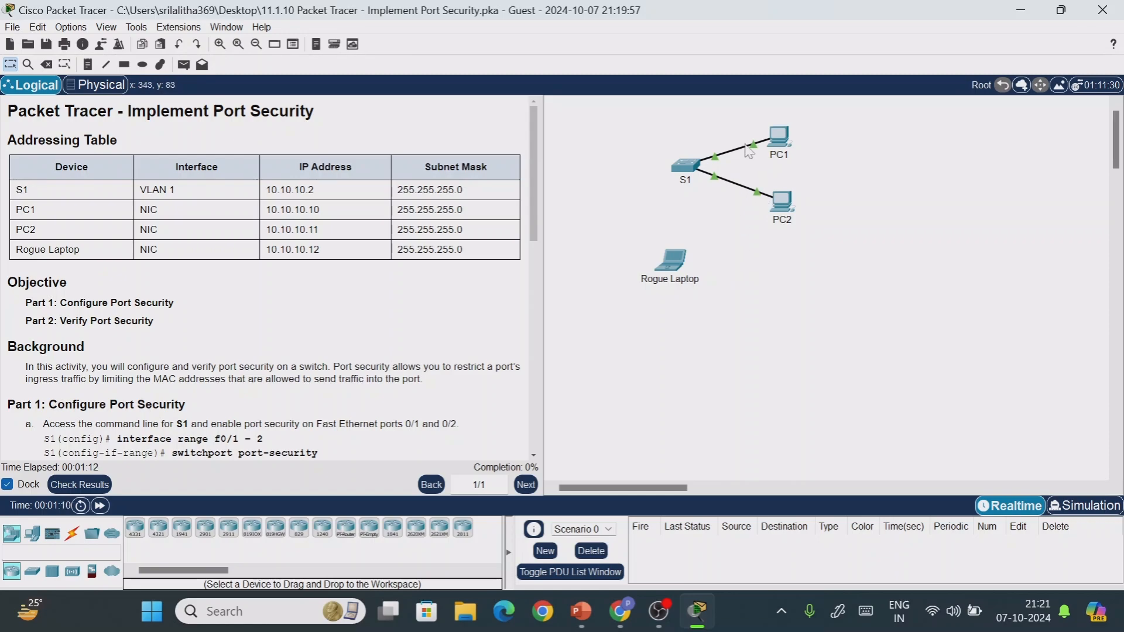
pyautogui.moveTo(760, 202); pyautogui.dragTo(786, 204)
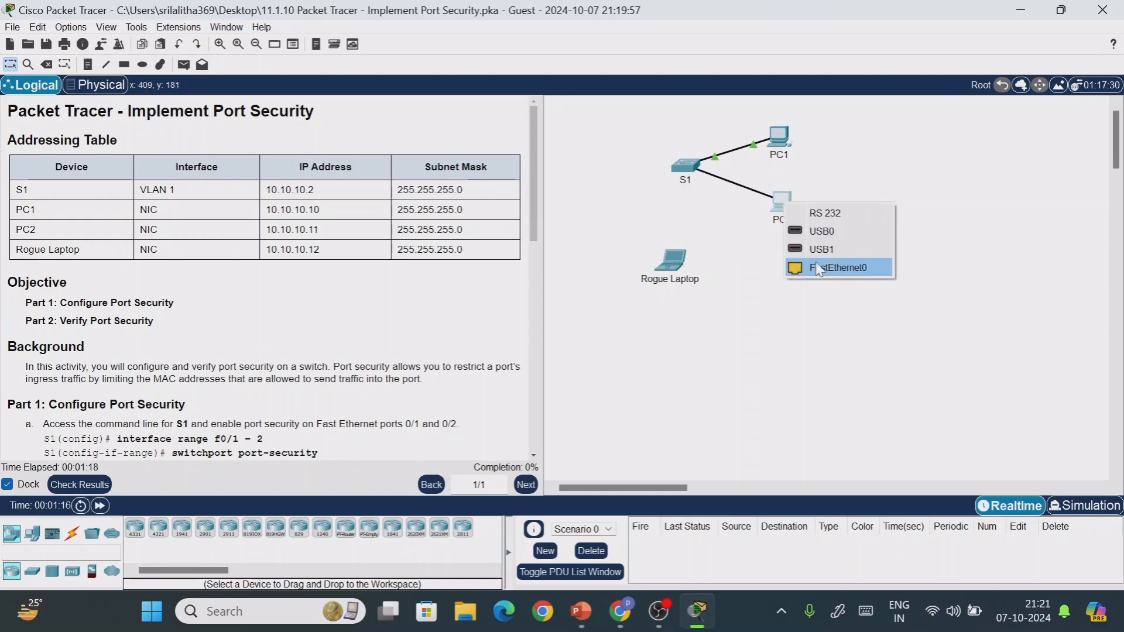
pyautogui.click(822, 267)
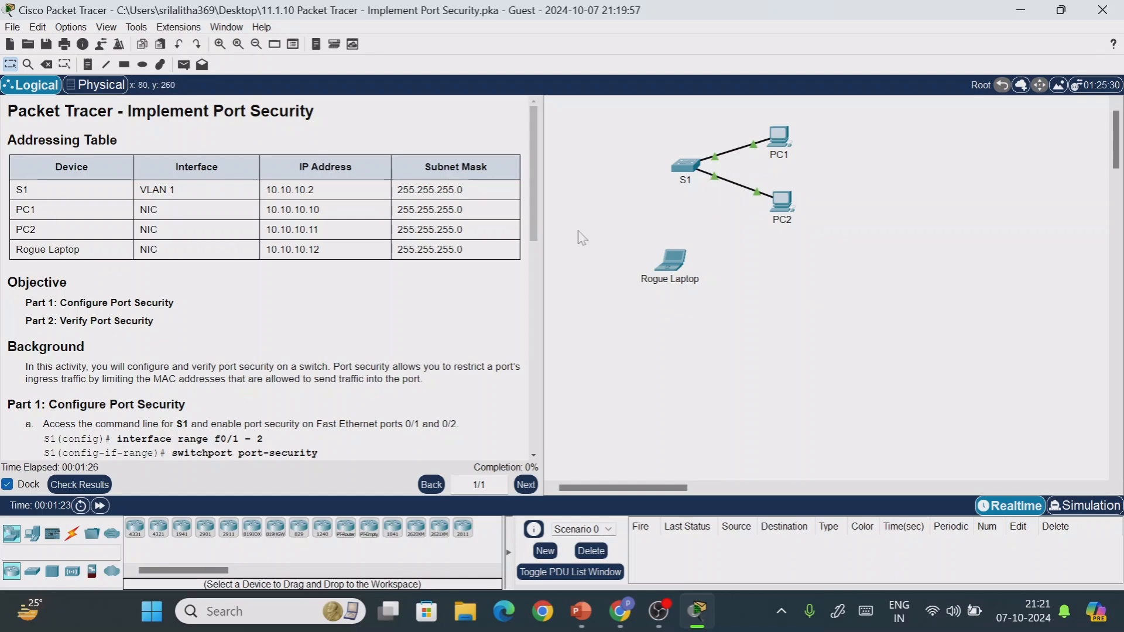
# - Copy the interface range f0/1 – 2 command from Part 1, item a of the instructions
pyautogui.moveTo(538, 155); pyautogui.dragTo(536, 213)
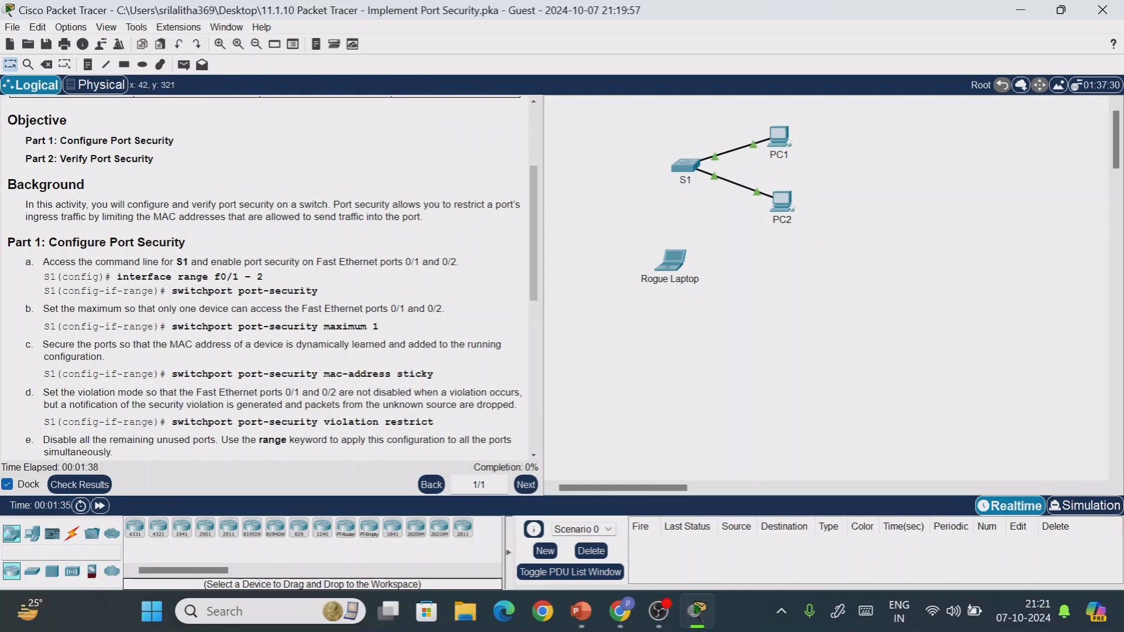
pyautogui.moveTo(112, 276); pyautogui.dragTo(267, 281)
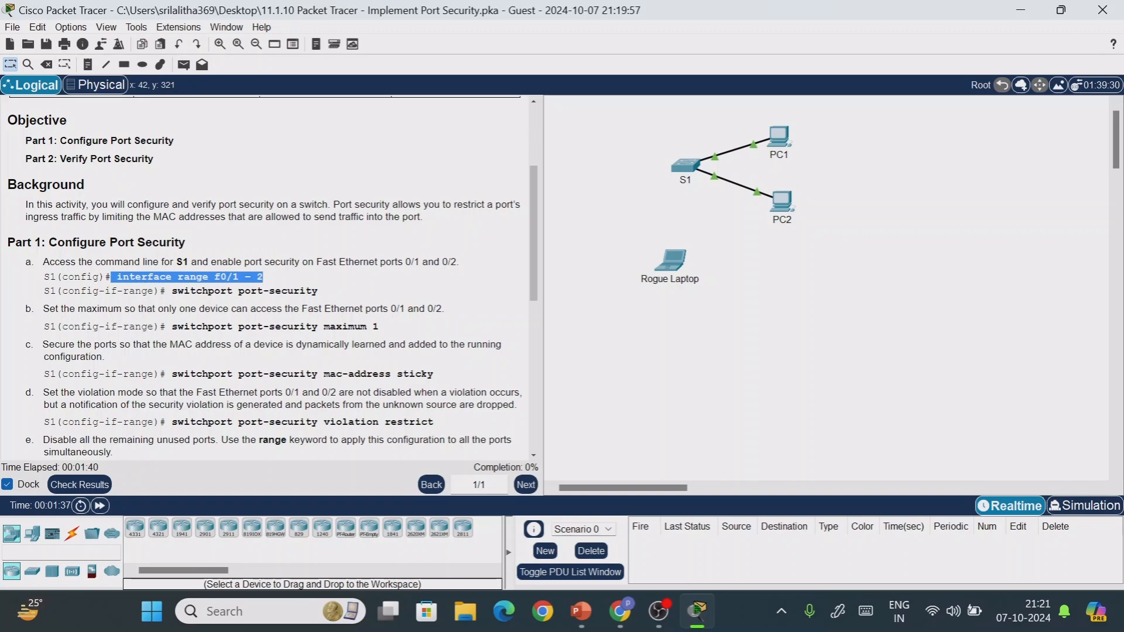
pyautogui.rightClick(252, 279)
pyautogui.click(281, 289)
# - Open the command line of switch S1 and move its window clear of the instructions and topology
pyautogui.click(684, 169)
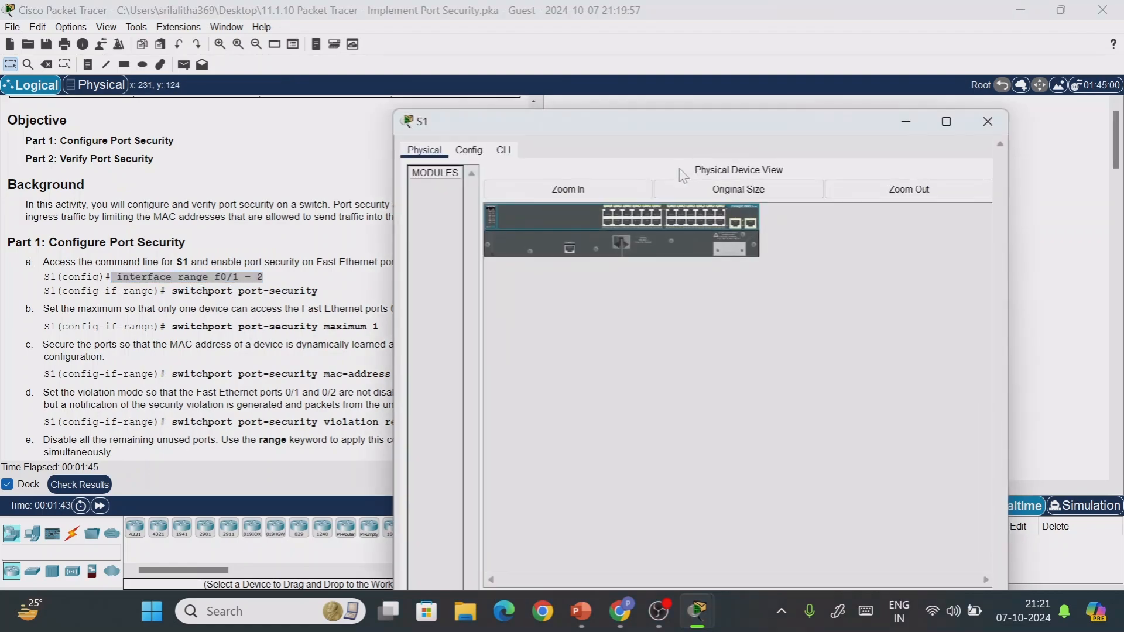
pyautogui.click(507, 42)
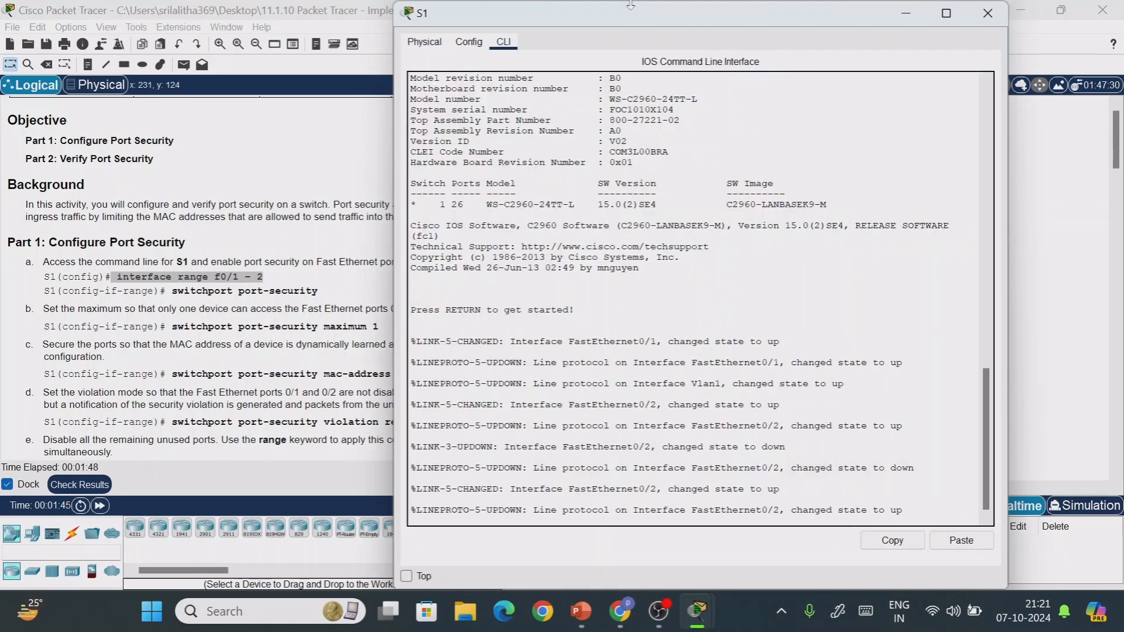
pyautogui.moveTo(630, 4); pyautogui.dragTo(849, 279)
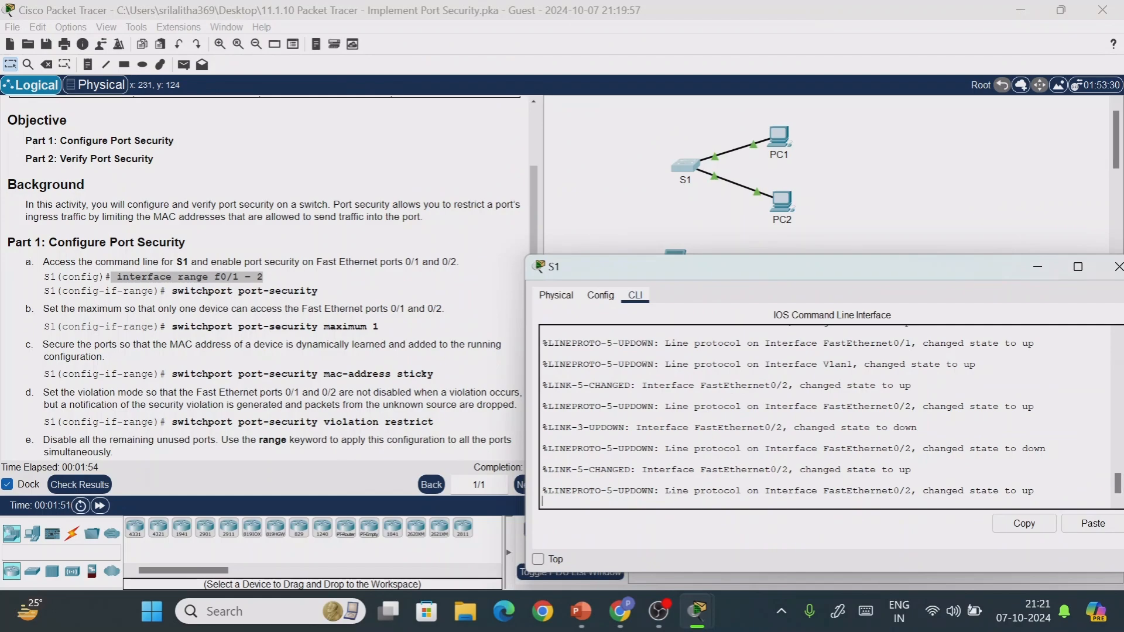
# - Enter privileged EXEC mode with en, and enter global configuration mode with config t on S1
pyautogui.press('Return')
pyautogui.press('Return')
pyautogui.press('Return')
pyautogui.write('en')
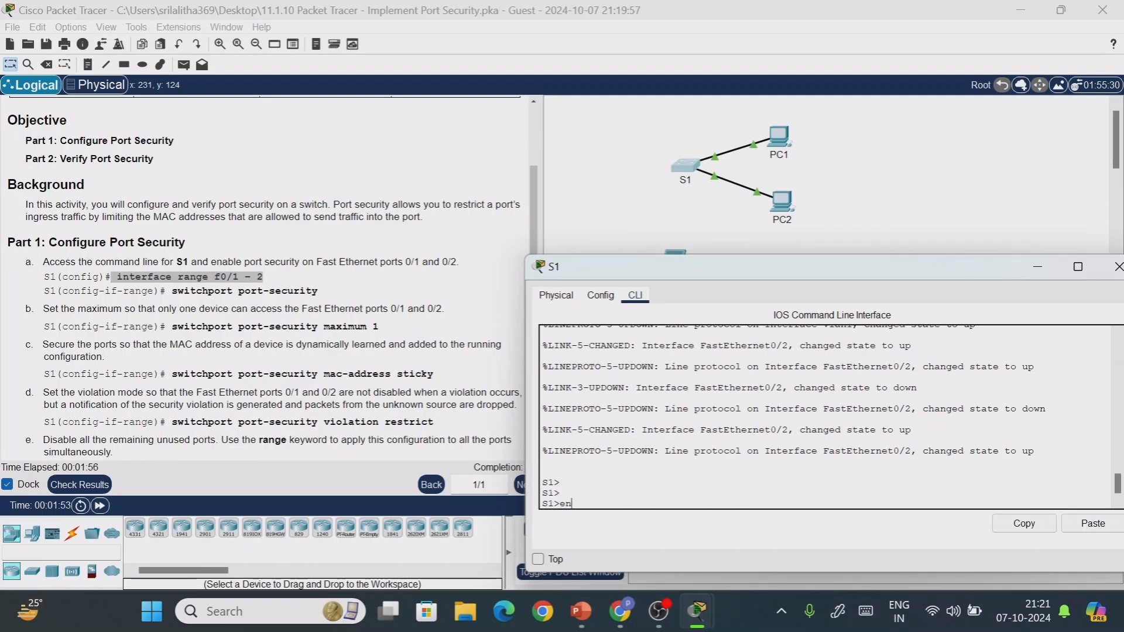
pyautogui.press('Return')
pyautogui.press('Return')
pyautogui.press('Return')
pyautogui.write('config ')
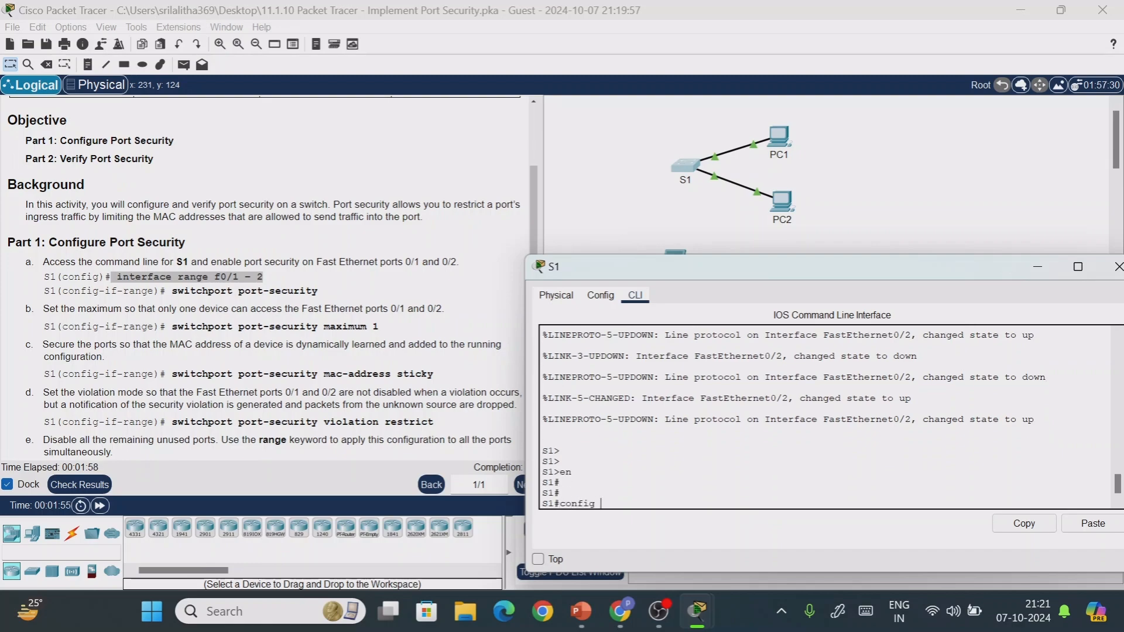
pyautogui.write('t')
pyautogui.press('Return')
pyautogui.press('Return')
pyautogui.press('Return')
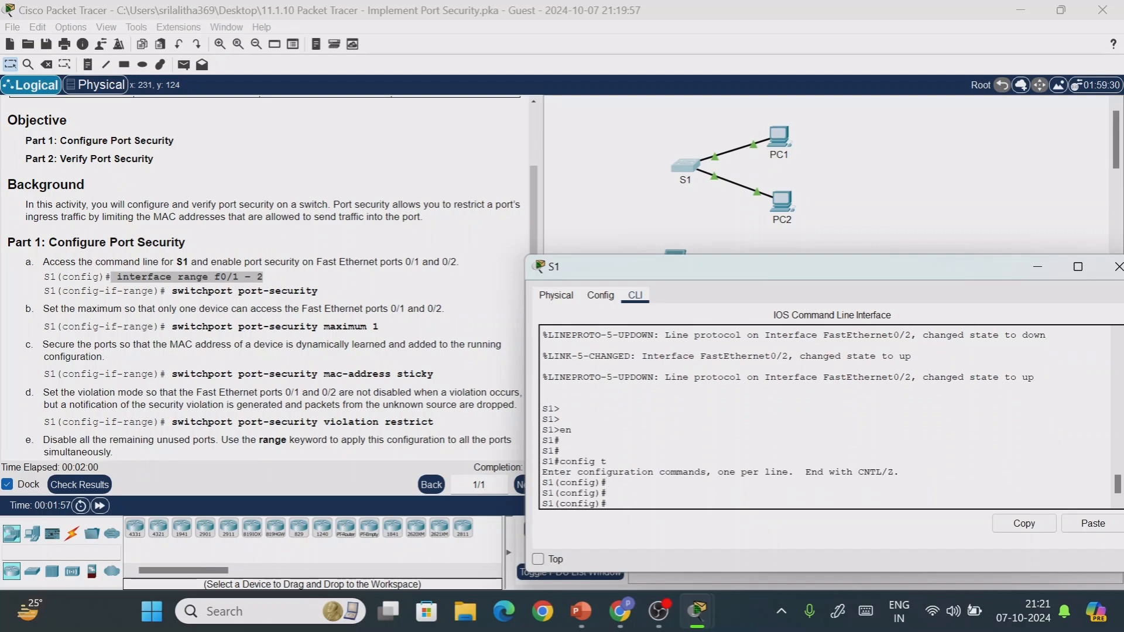
# - Paste the copied command as interface range f0/1-2 and enter configuration for both Fast Ethernet ports
pyautogui.rightClick(682, 500)
pyautogui.click(714, 527)
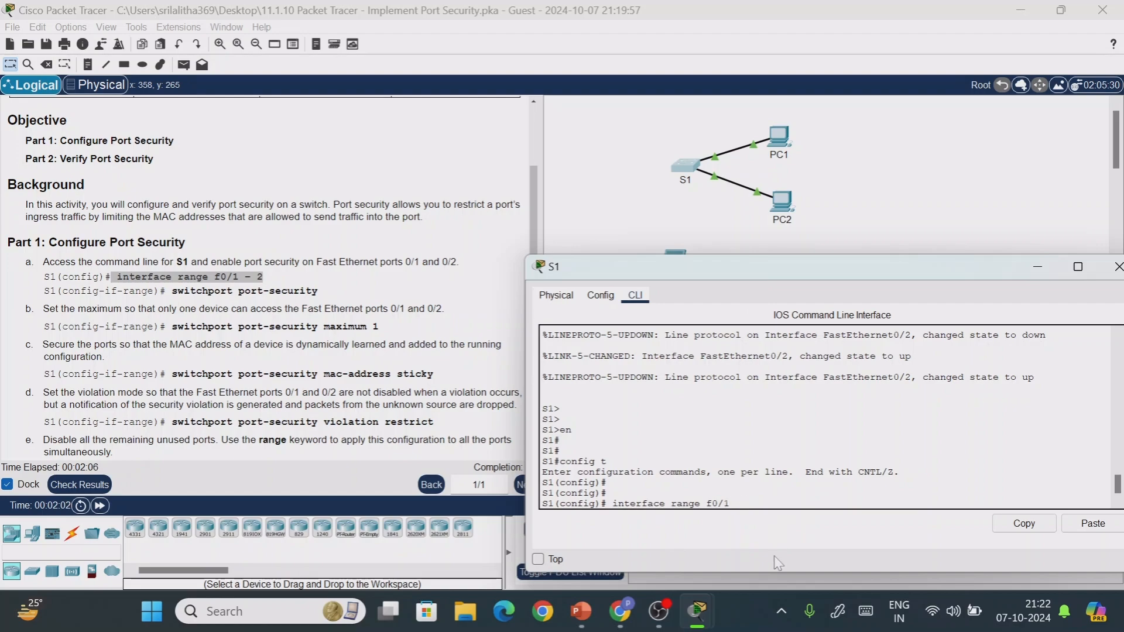
pyautogui.write('2')
pyautogui.press('Return')
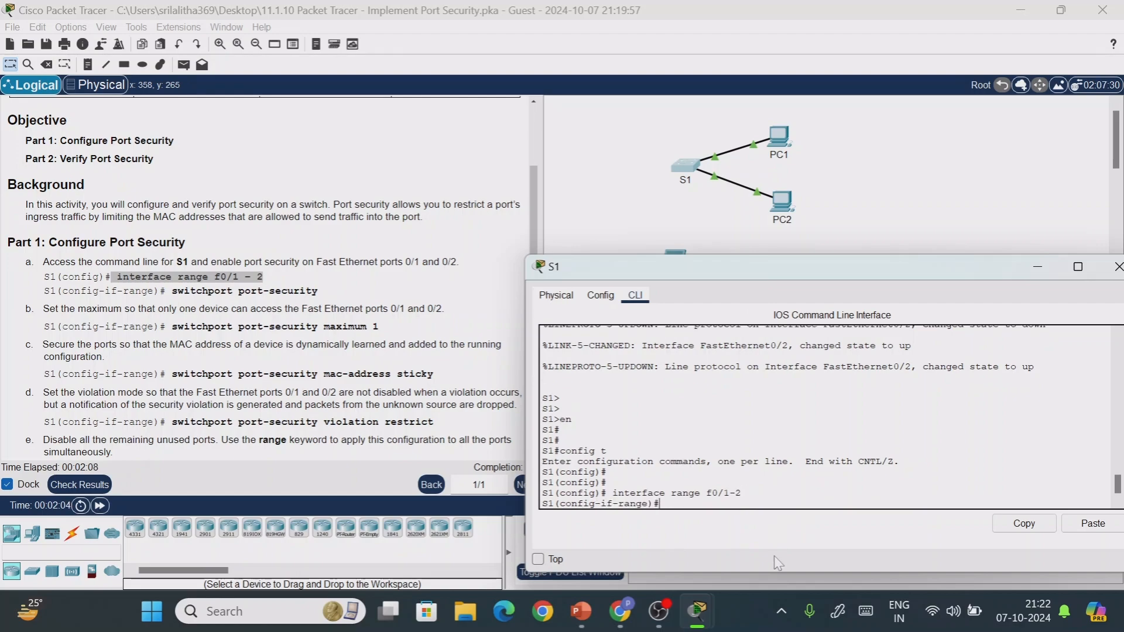
# - Enable port security on the interface range with switchport port-security
pyautogui.write('sw')
pyautogui.press('Tab')
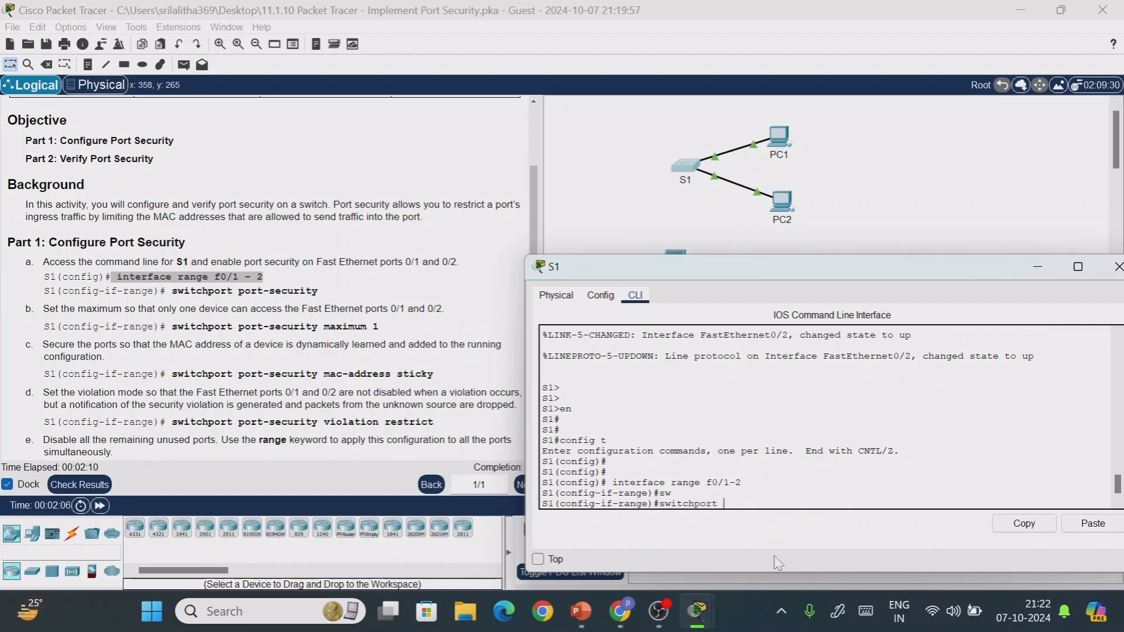
pyautogui.write('po')
pyautogui.press('Tab')
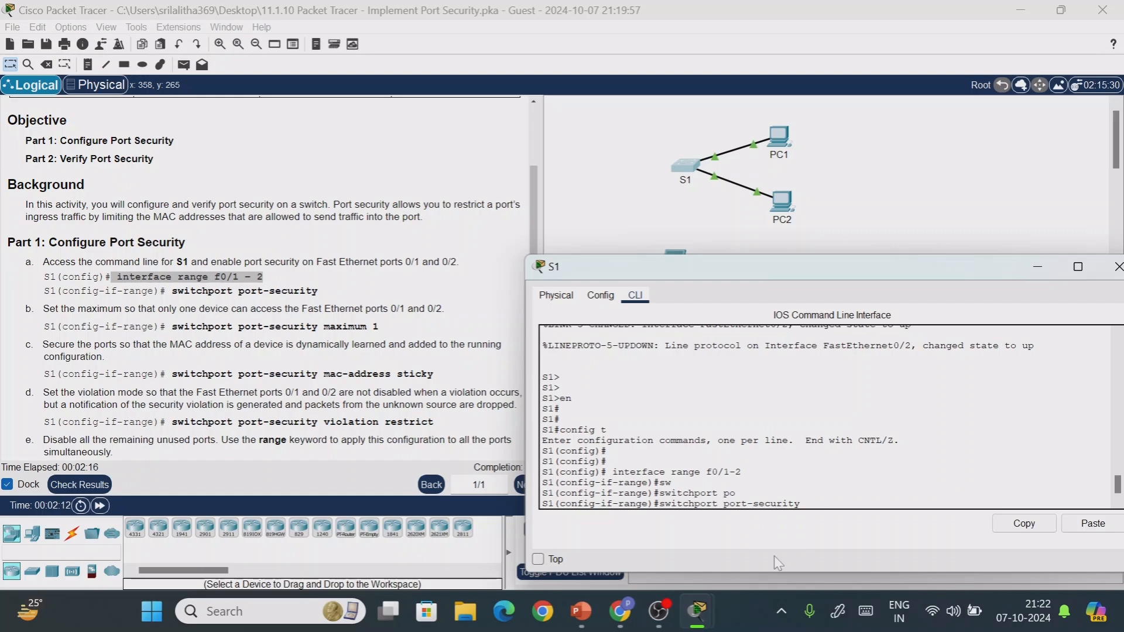
pyautogui.press('Return')
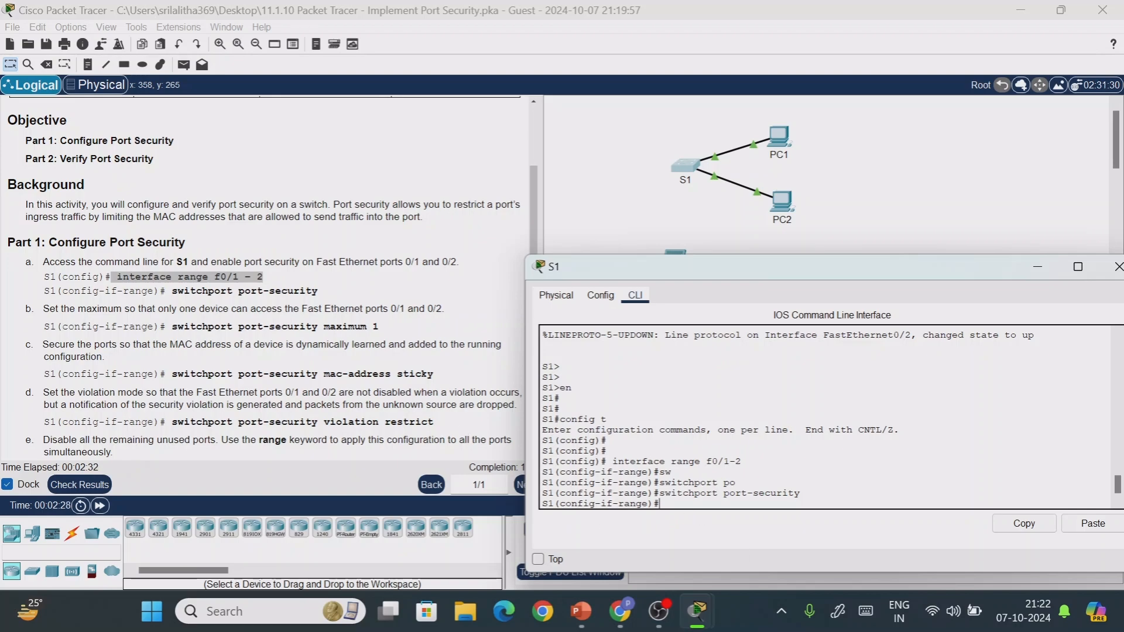
# - List the available options of the switchport port-security command and examine the maximum option
pyautogui.write('w')
pyautogui.press('Tab')
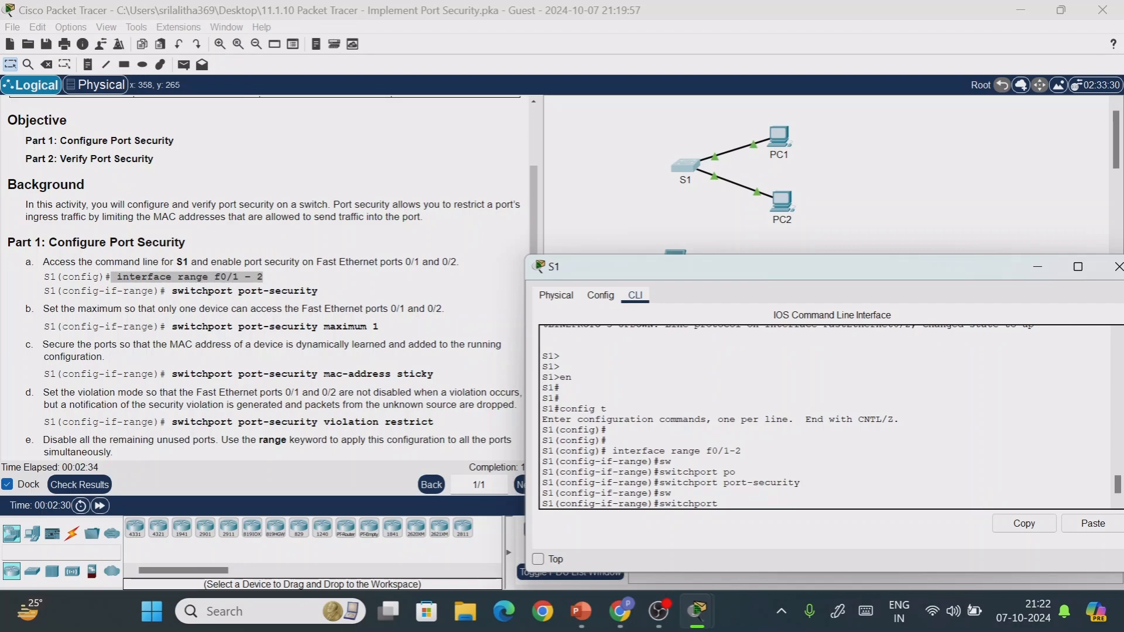
pyautogui.write('po')
pyautogui.press('Tab')
pyautogui.write('?')
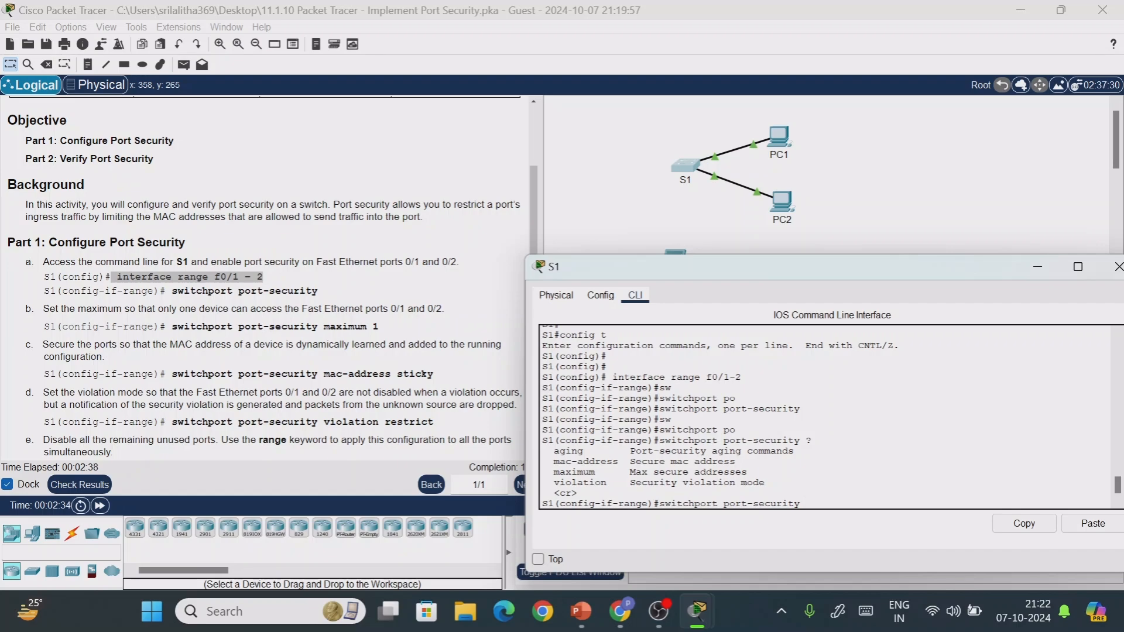
pyautogui.moveTo(625, 472); pyautogui.dragTo(748, 472)
pyautogui.click(755, 473)
# - Check the allowed range for the maximum option and run switchport port-security maximum 1 on the interface range
pyautogui.write('maxi')
pyautogui.press('Tab')
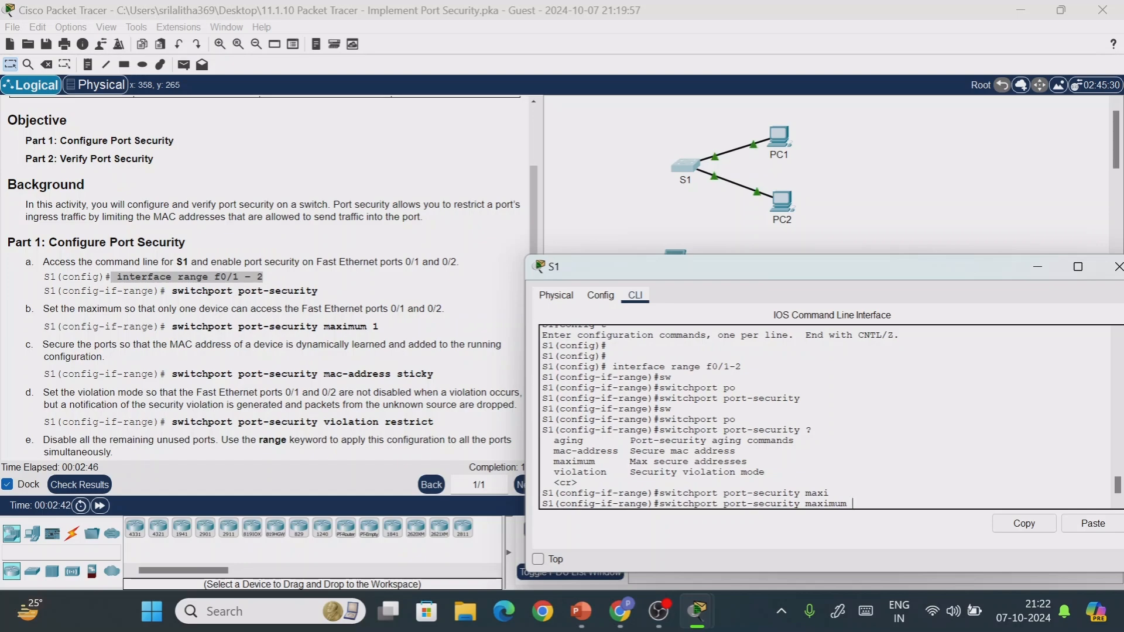
pyautogui.write('?')
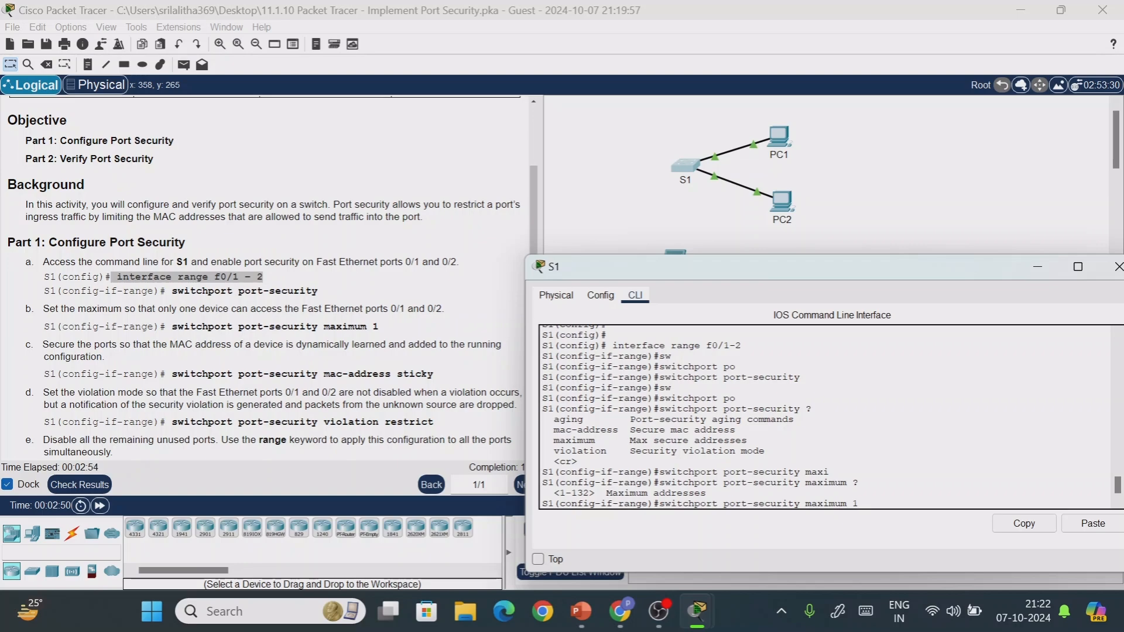
pyautogui.moveTo(729, 504); pyautogui.dragTo(853, 504)
pyautogui.click(858, 504)
pyautogui.press('Return')
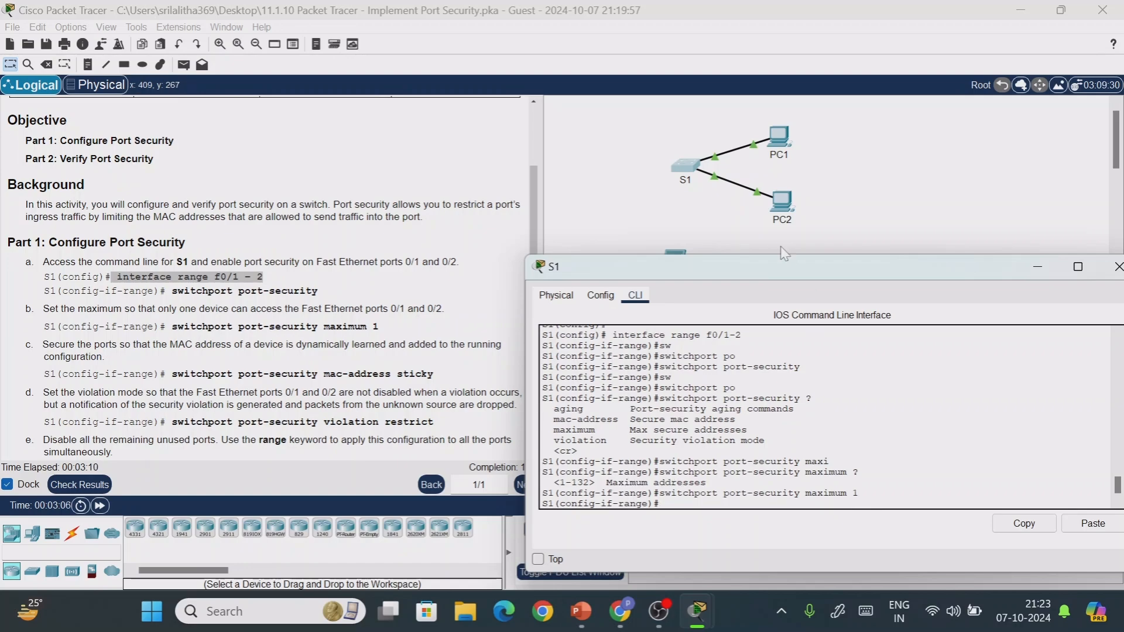
# - Examine PC2's port and MAC address details against S1's maximum setting, and return to S1's command line
pyautogui.click(791, 218)
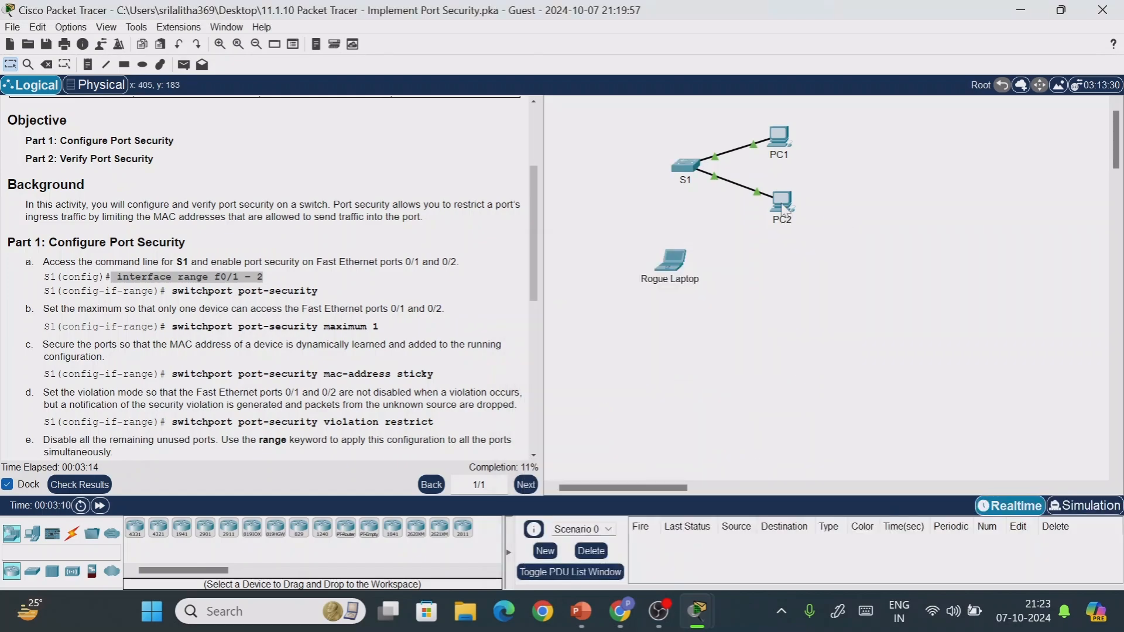
pyautogui.moveTo(784, 209)
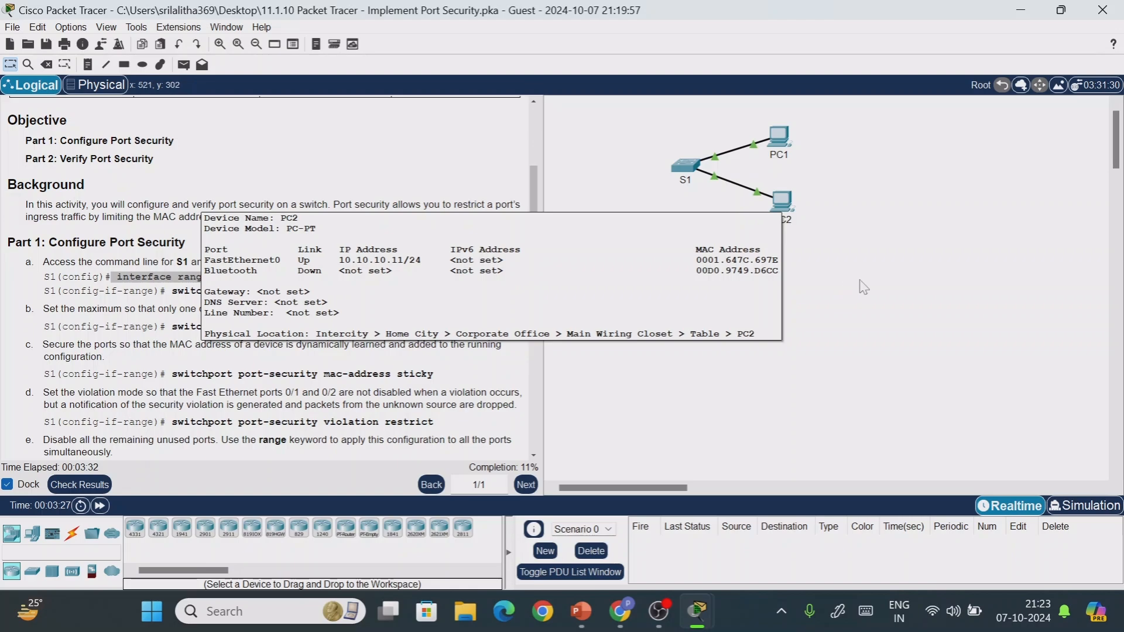
pyautogui.click(685, 167)
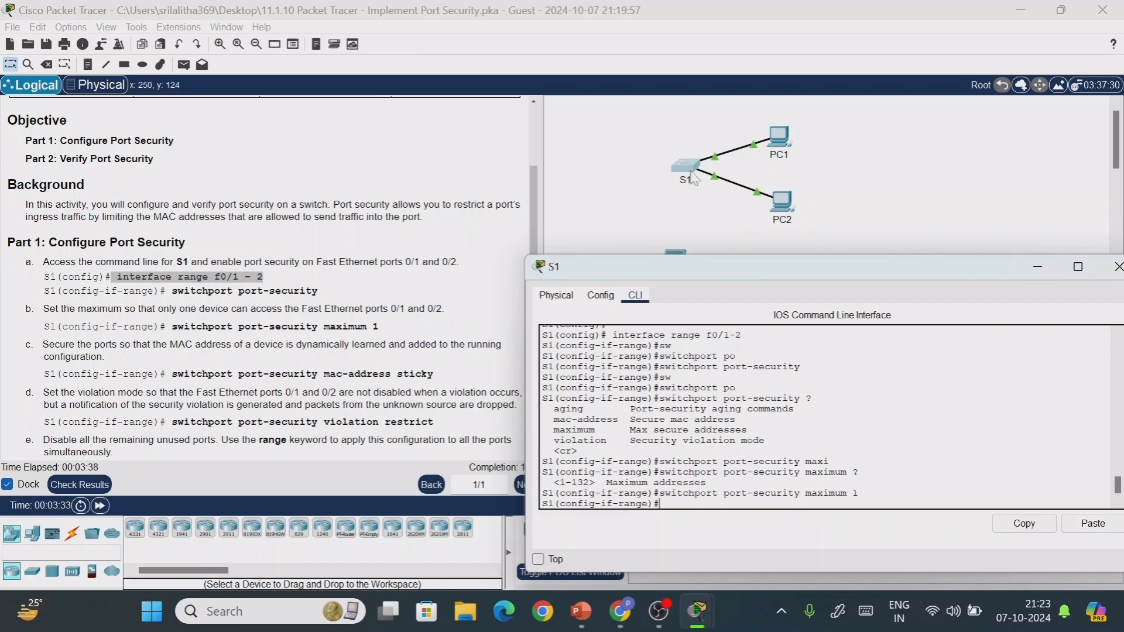
pyautogui.click(871, 195)
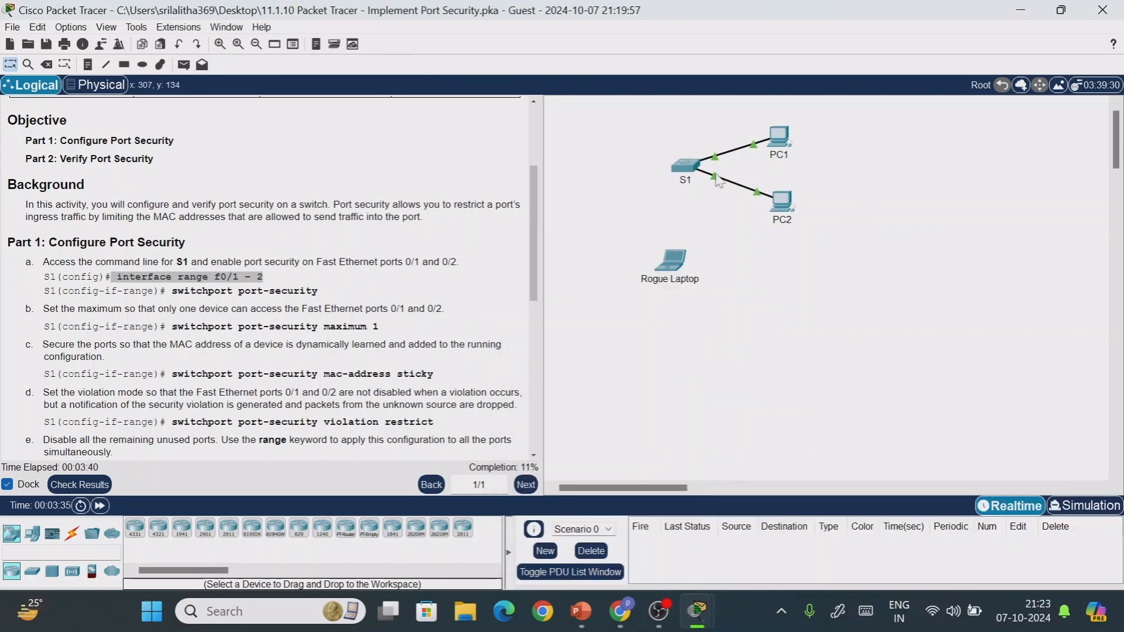
pyautogui.click(686, 166)
pyautogui.moveTo(957, 274); pyautogui.dragTo(946, 302)
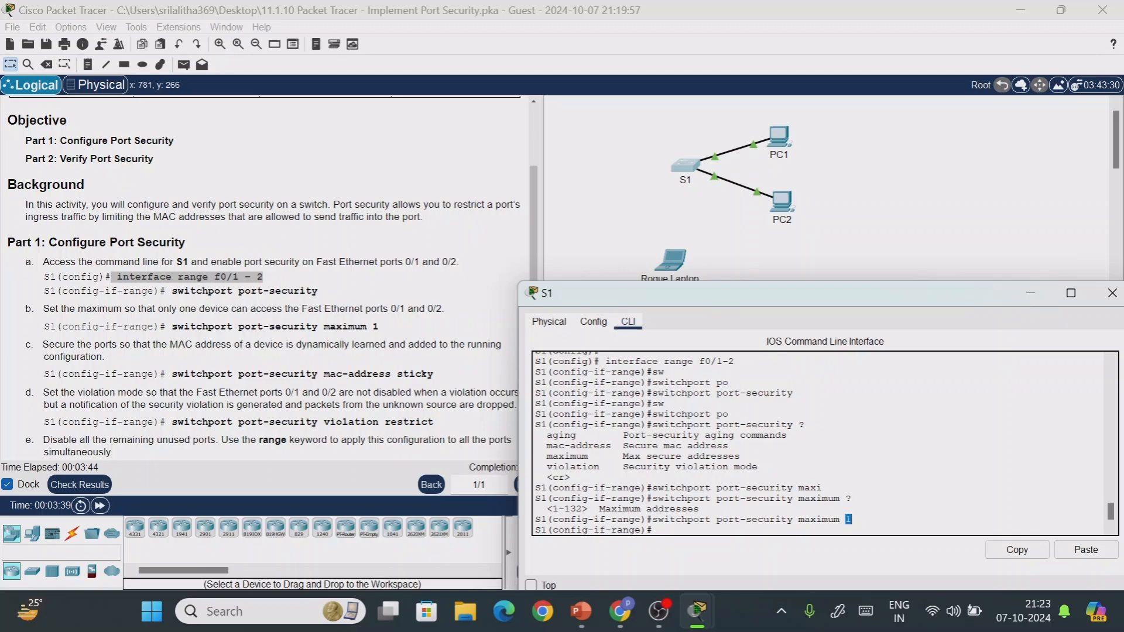
pyautogui.click(787, 204)
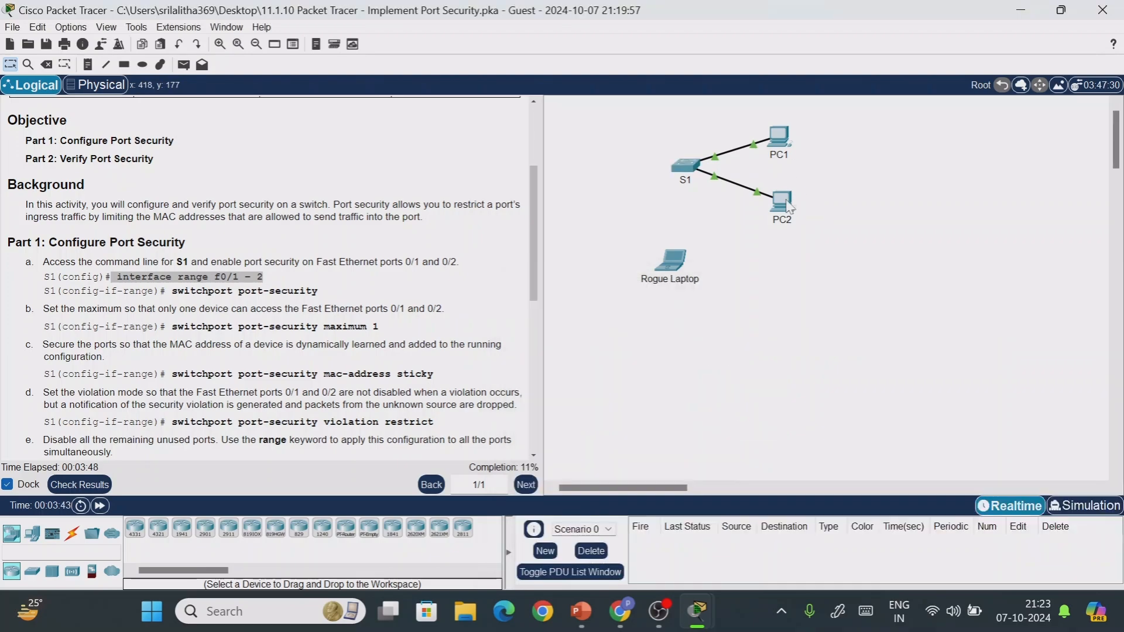
pyautogui.moveTo(786, 206)
pyautogui.click(693, 178)
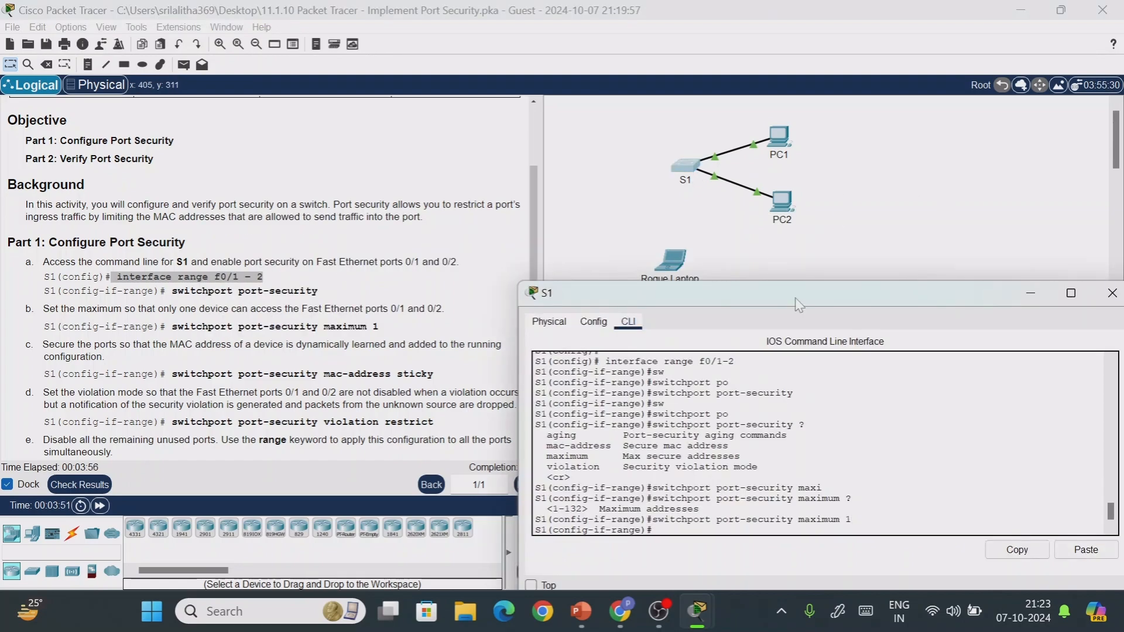
pyautogui.moveTo(801, 305); pyautogui.dragTo(802, 279)
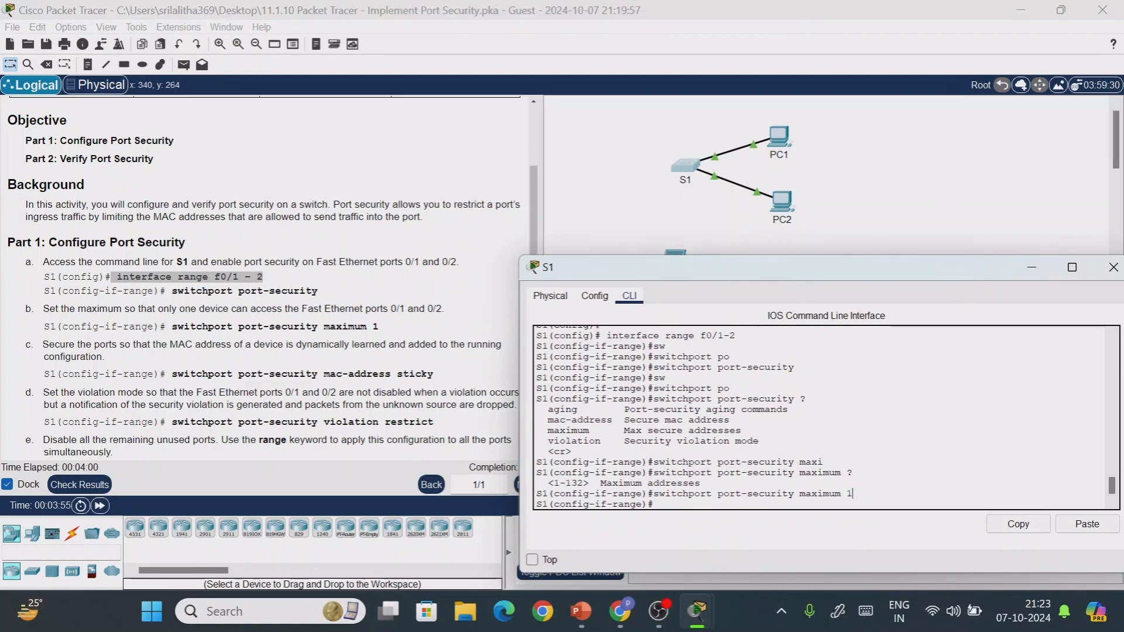
# - List the switchport port-security options again and examine the mac-address option
pyautogui.press('Tab')
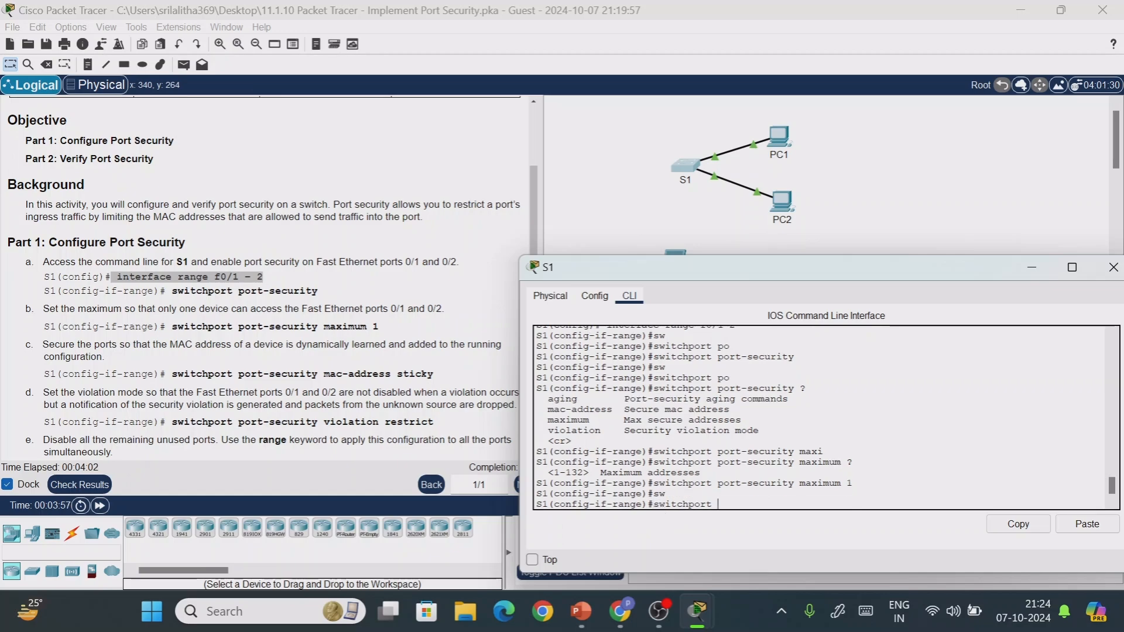
pyautogui.write('po')
pyautogui.press('Tab')
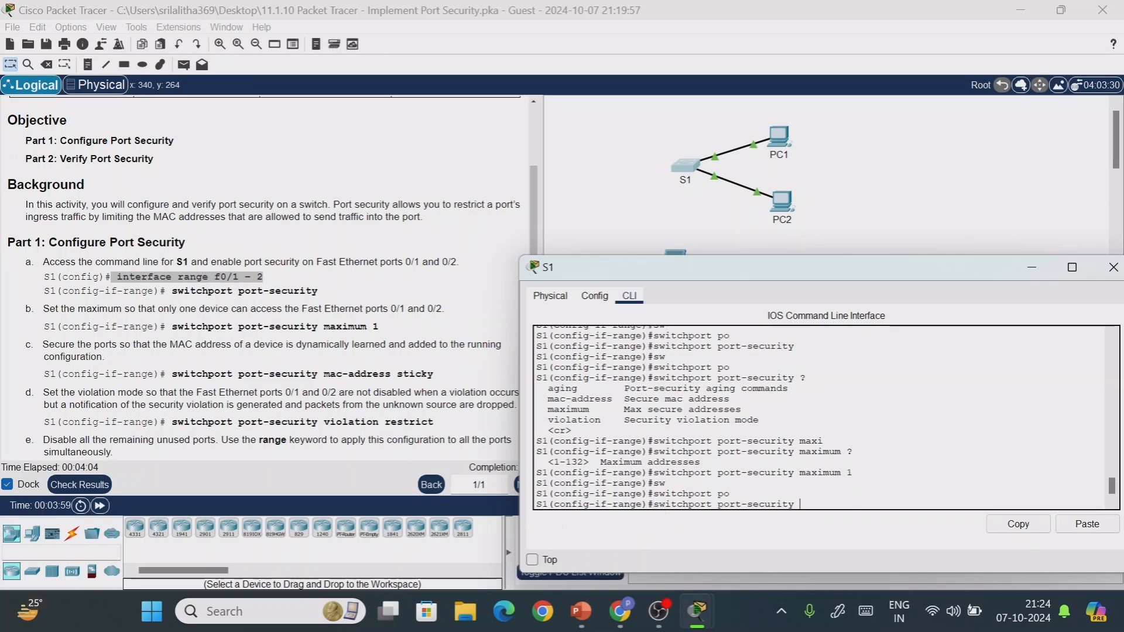
pyautogui.write('?')
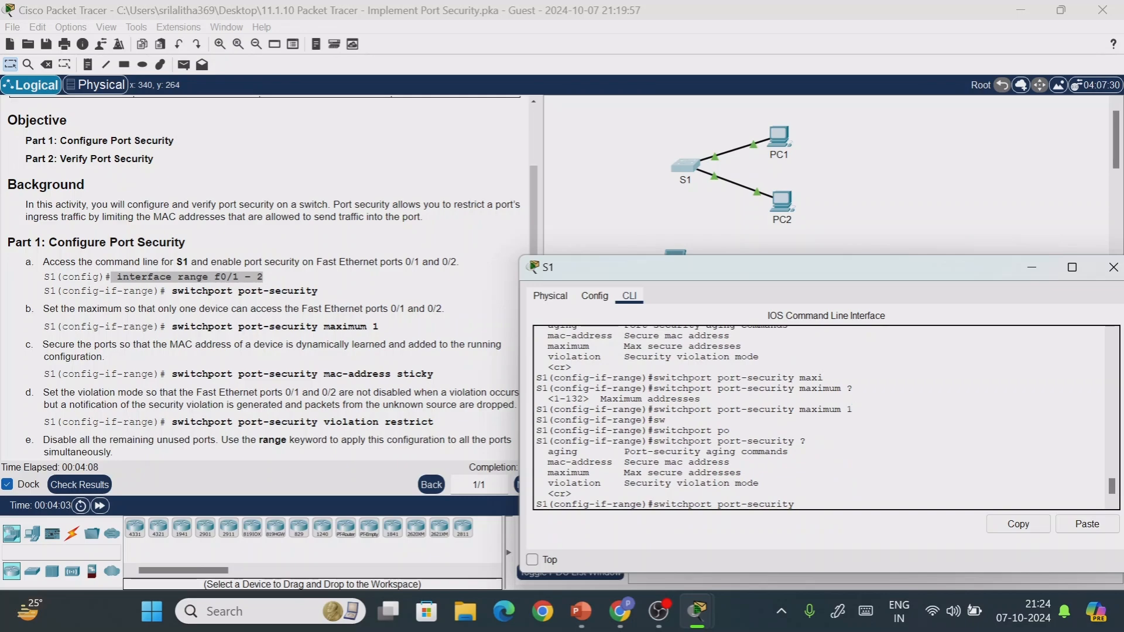
pyautogui.moveTo(551, 463); pyautogui.dragTo(602, 462)
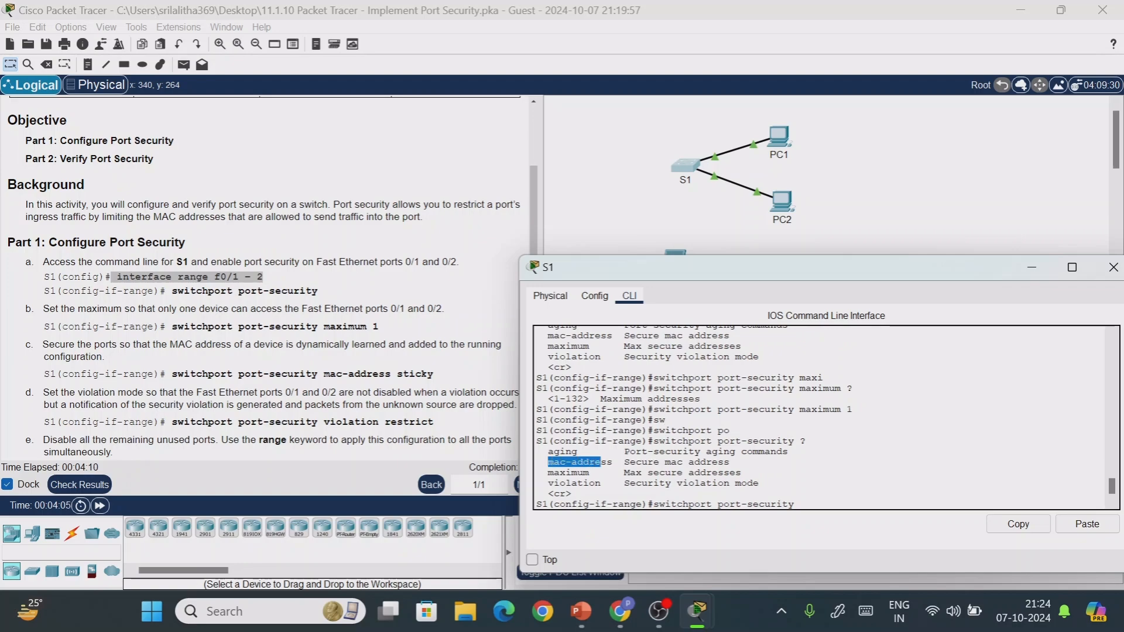
# - List the options of switchport port-security mac-address and examine the 48 bit MAC address and sticky entries
pyautogui.click(800, 505)
pyautogui.write('m')
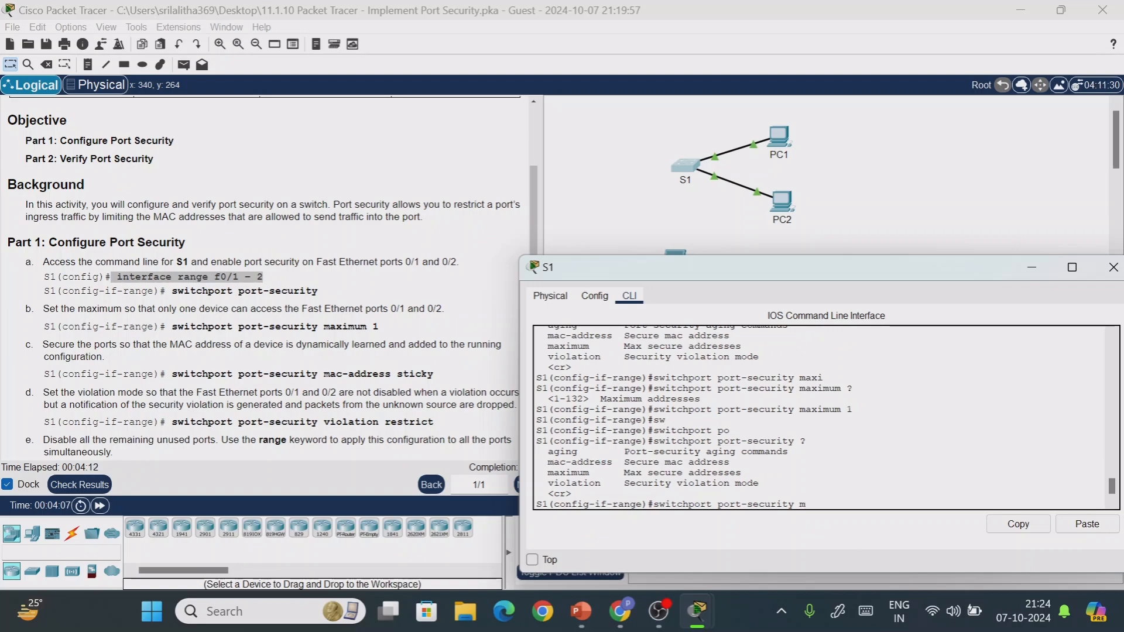
pyautogui.write('ac-ad')
pyautogui.press('Tab')
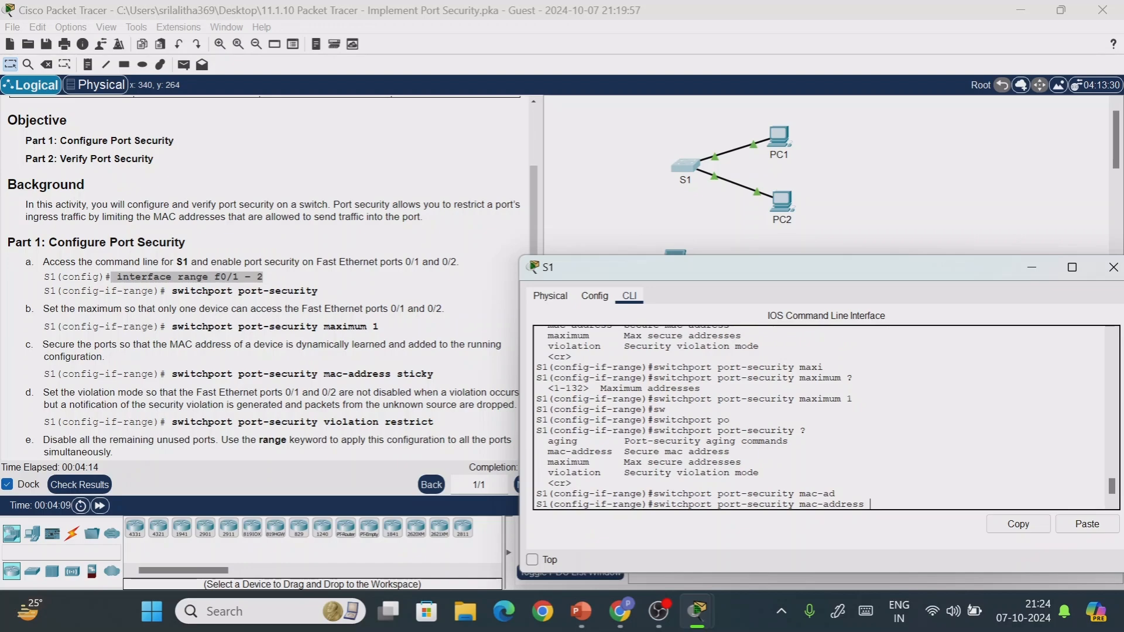
pyautogui.write('?')
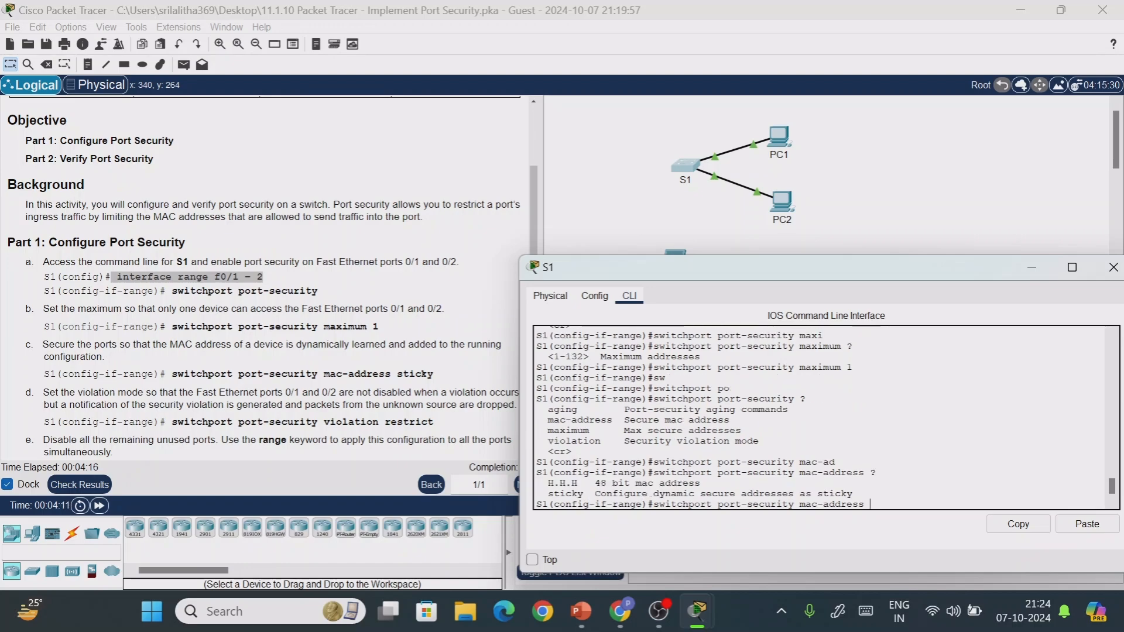
pyautogui.moveTo(595, 483); pyautogui.dragTo(700, 482)
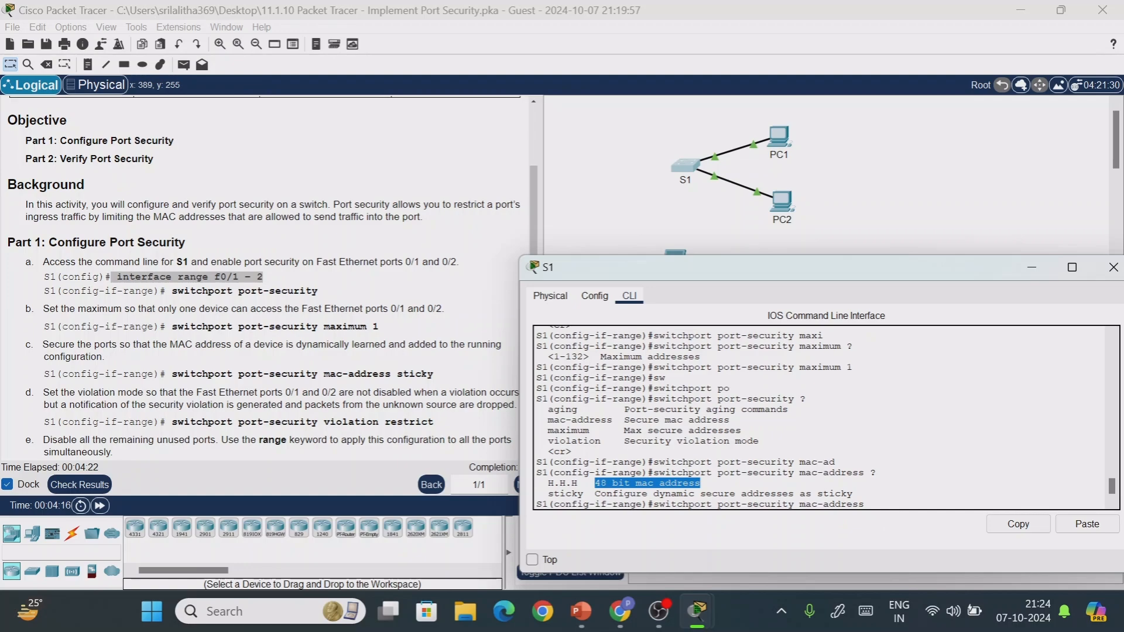
pyautogui.click(869, 503)
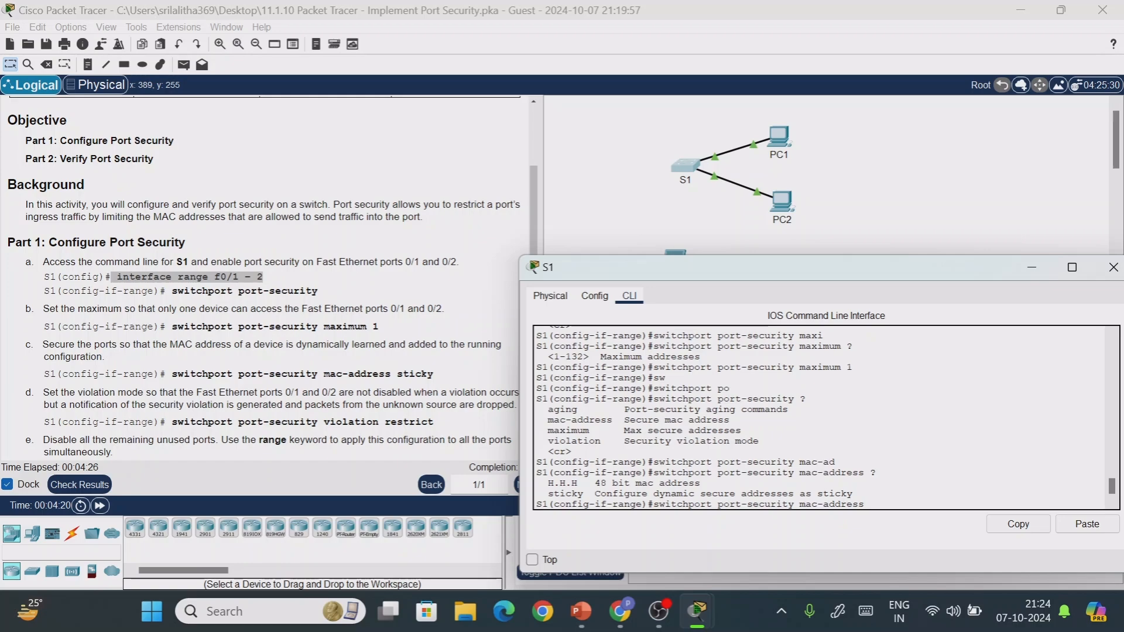
pyautogui.moveTo(542, 493); pyautogui.dragTo(853, 493)
# - Run switchport port-security mac-address sticky on S1's interface range
pyautogui.click(870, 504)
pyautogui.click(854, 495)
pyautogui.press('Tab')
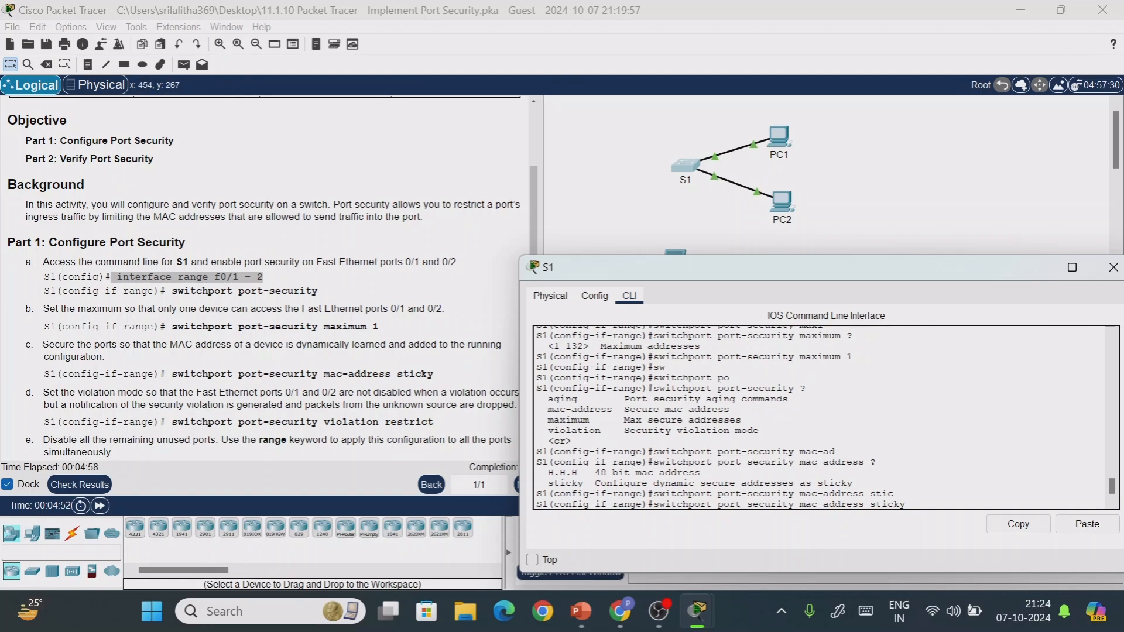
pyautogui.press('Return')
pyautogui.press('Return')
pyautogui.press('Return')
pyautogui.press('Return')
pyautogui.press('Return')
pyautogui.press('Return')
pyautogui.press('Return')
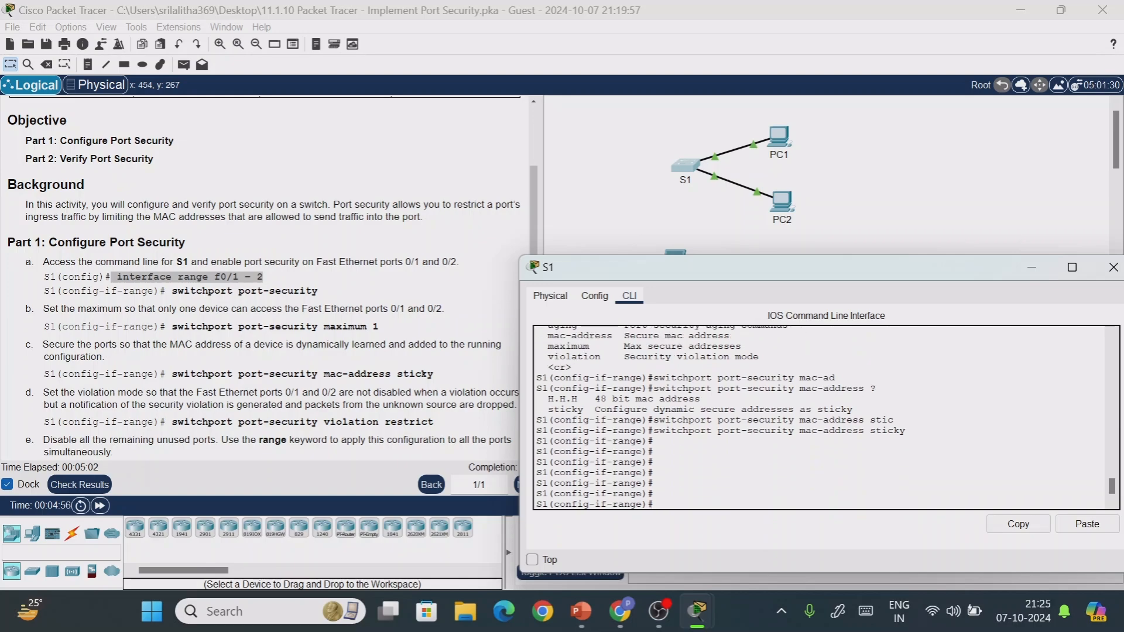
# - Examine the mac-address and sticky keywords in the port-security commands already entered on S1
pyautogui.moveTo(783, 377); pyautogui.dragTo(870, 389)
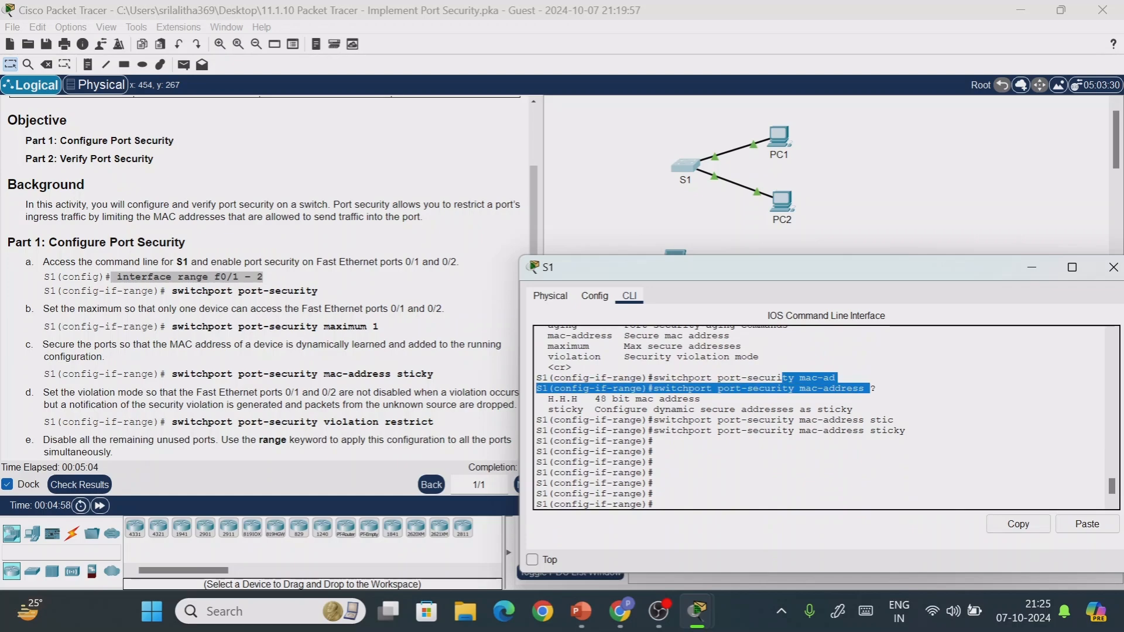
pyautogui.moveTo(804, 419); pyautogui.dragTo(893, 420)
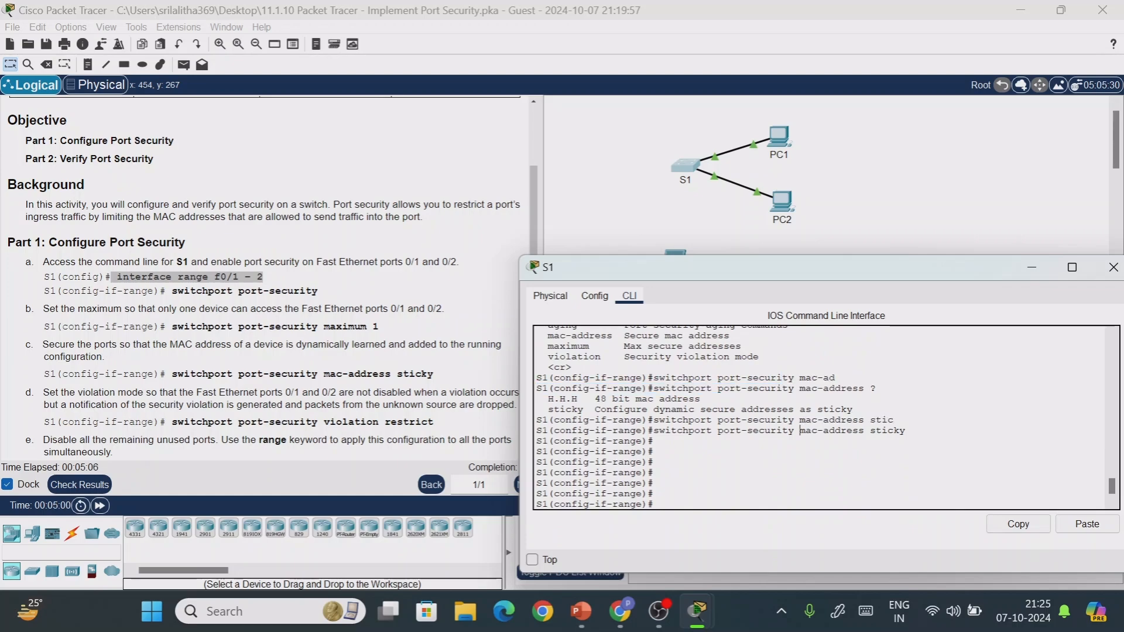
pyautogui.moveTo(799, 430); pyautogui.dragTo(900, 430)
pyautogui.click(869, 431)
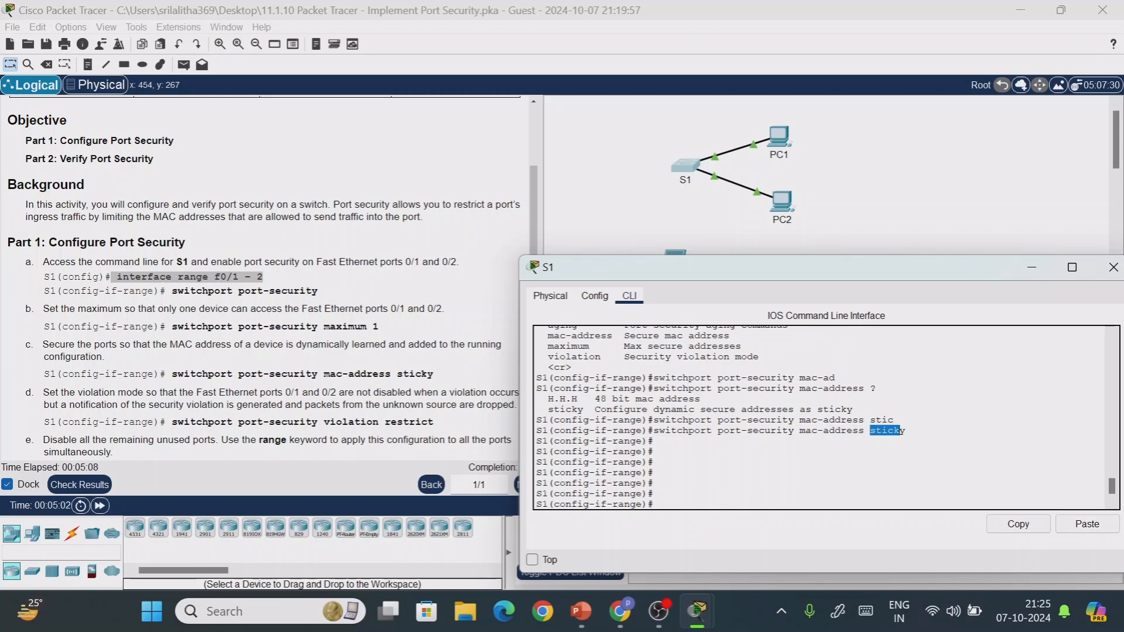
pyautogui.click(900, 431)
# - List the available modes of switchport port-security violation and examine the protect, restrict and shutdown entries
pyautogui.press('Tab')
pyautogui.write('po')
pyautogui.press('Tab')
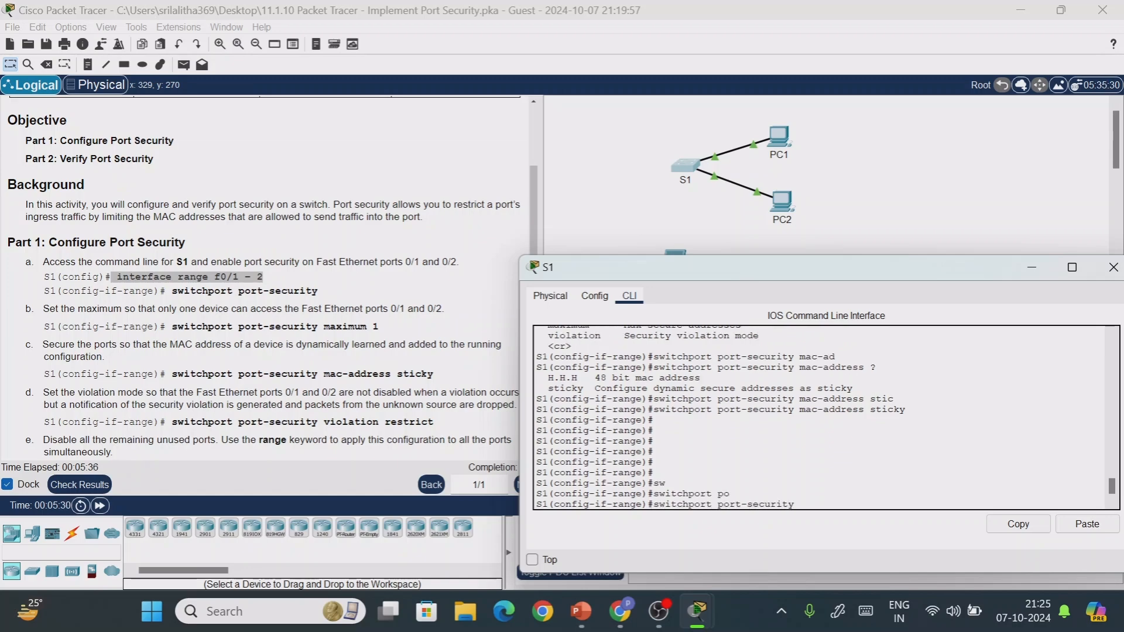
pyautogui.write('vi')
pyautogui.press('Tab')
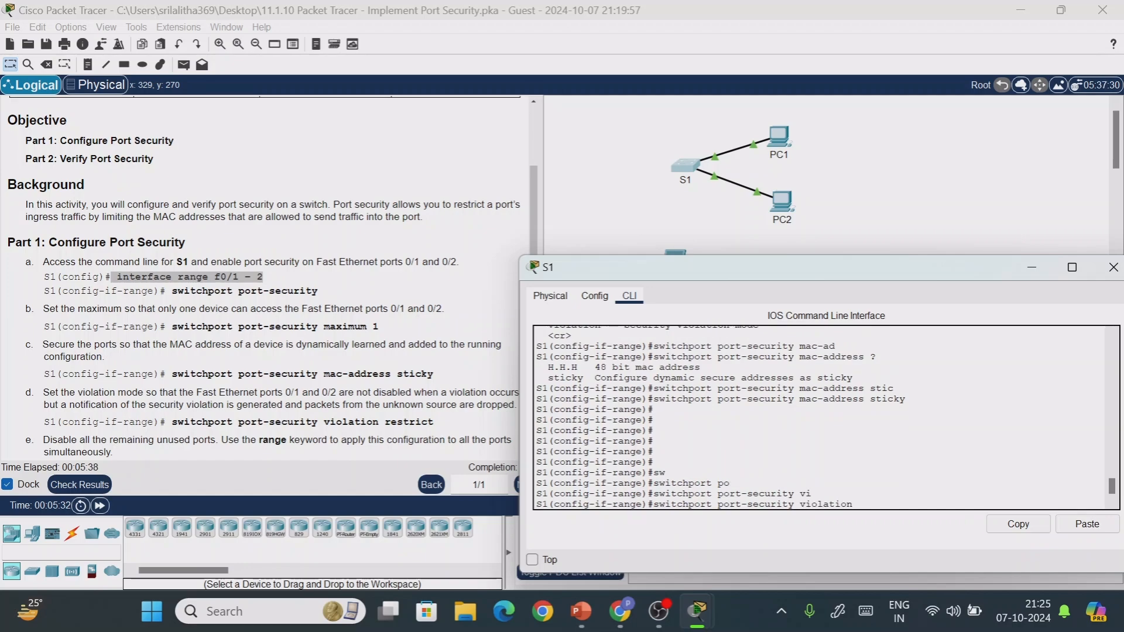
pyautogui.write('?')
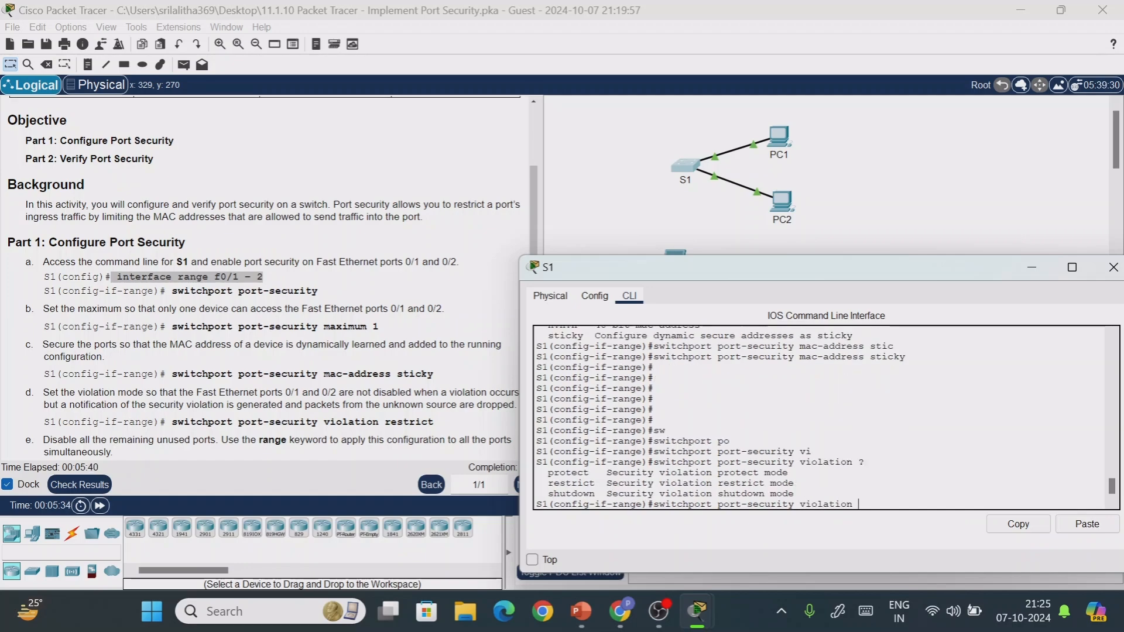
pyautogui.moveTo(548, 472); pyautogui.dragTo(584, 473)
pyautogui.moveTo(553, 484); pyautogui.dragTo(594, 493)
# - Set the violation mode to restrict by running switchport port-security violation restrict on the interface range
pyautogui.click(858, 504)
pyautogui.write('re')
pyautogui.press('Tab')
pyautogui.press('Return')
pyautogui.press('Return')
pyautogui.press('Return')
pyautogui.press('Return')
pyautogui.press('Return')
pyautogui.press('Return')
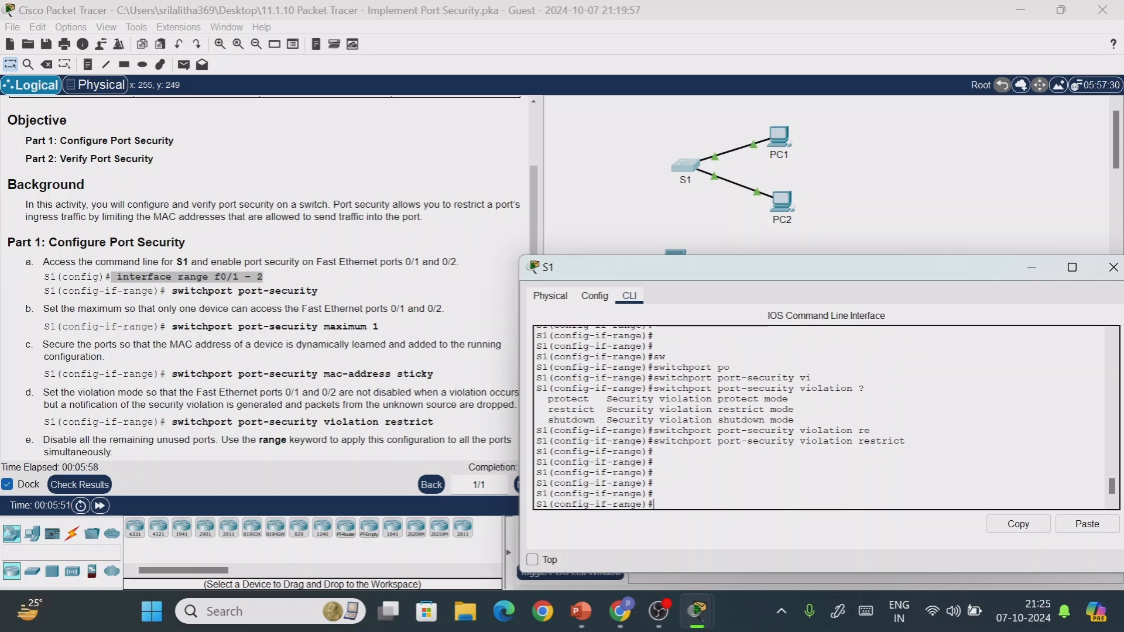
# - Copy the command interface range f0/3 - 24, g0/1 - 2 from step e of the Part 1 instructions
pyautogui.moveTo(770, 274); pyautogui.dragTo(761, 291)
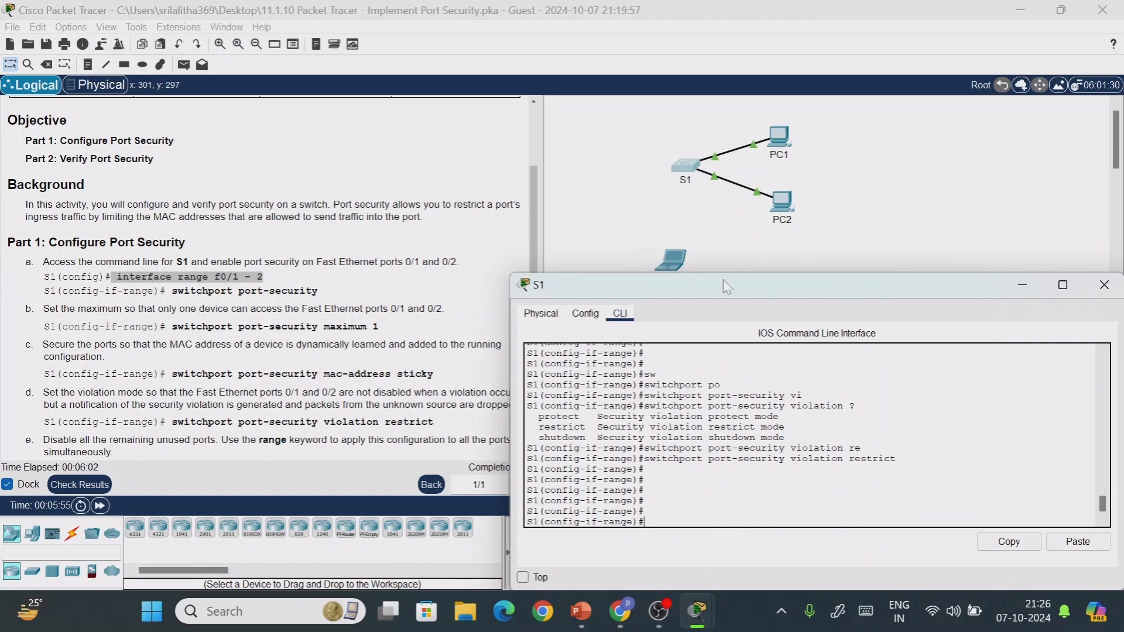
pyautogui.moveTo(727, 290); pyautogui.dragTo(765, 239)
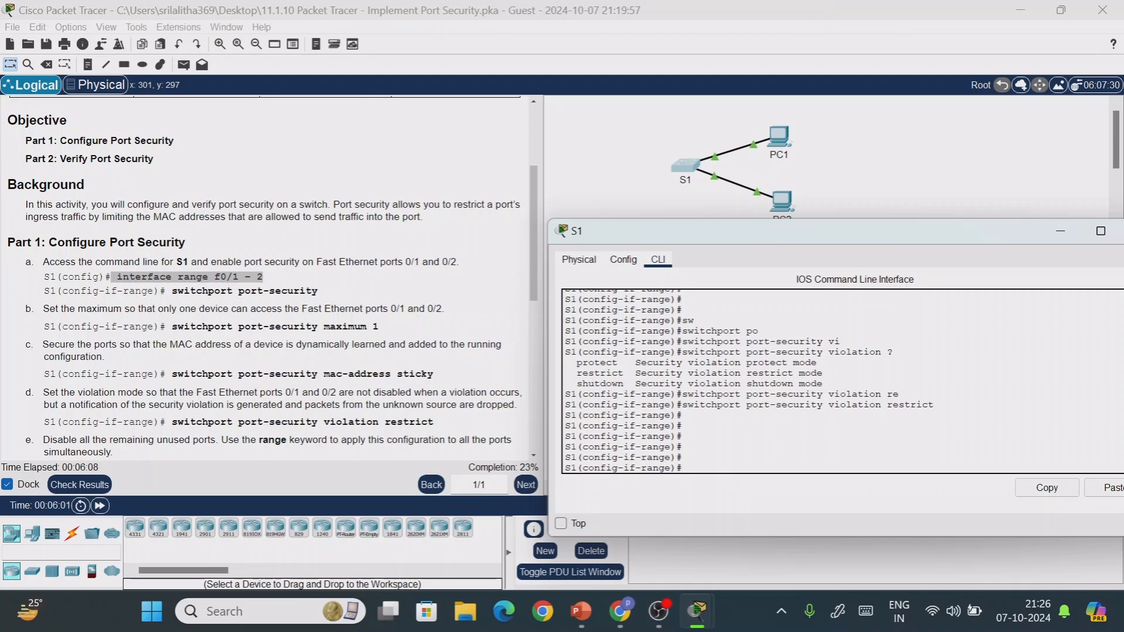
pyautogui.click(428, 287)
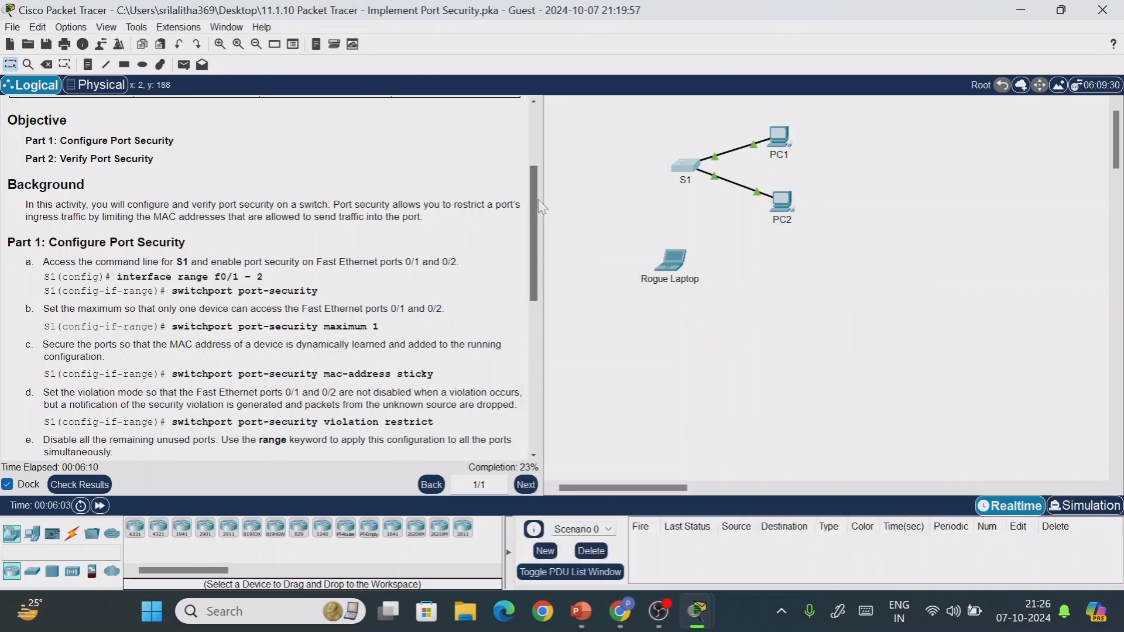
pyautogui.moveTo(537, 200); pyautogui.dragTo(536, 272)
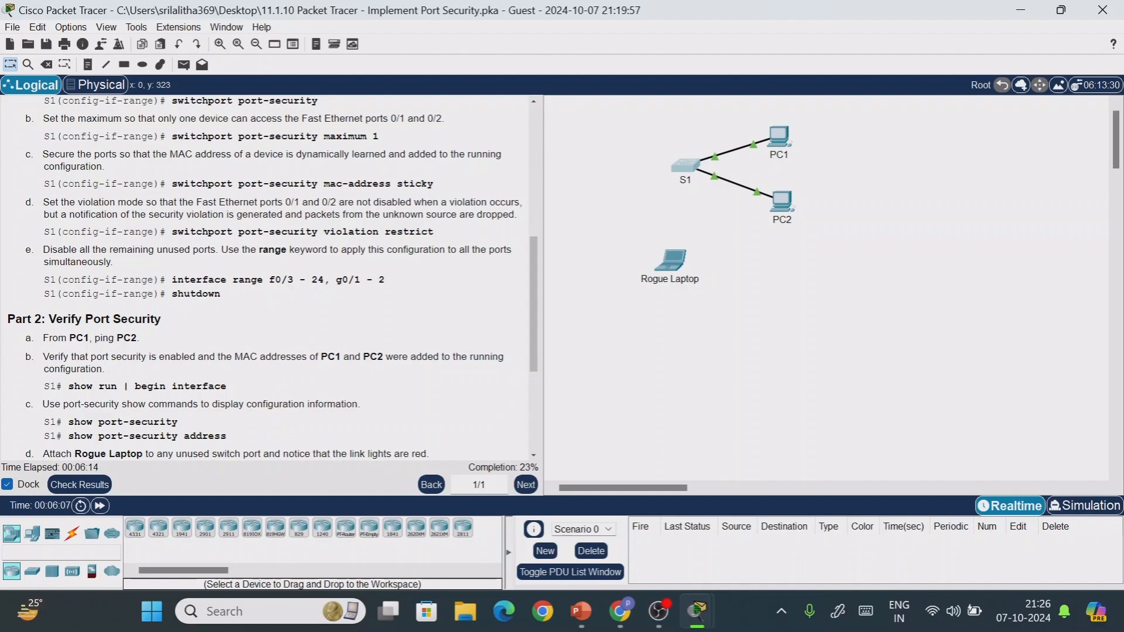
pyautogui.moveTo(171, 280); pyautogui.dragTo(391, 286)
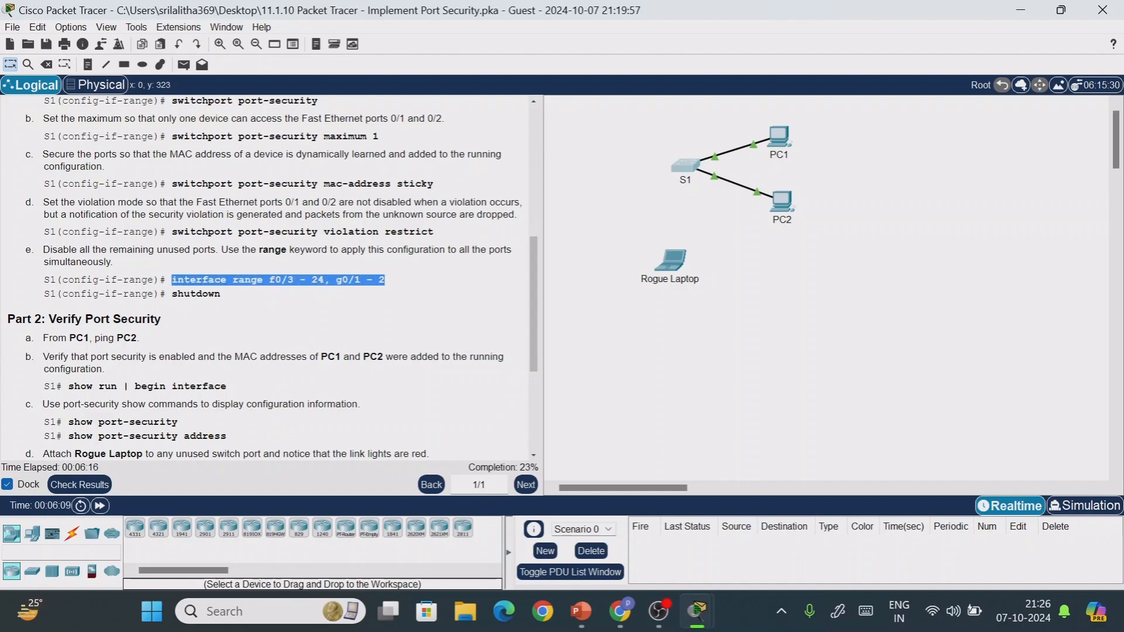
pyautogui.rightClick(382, 280)
pyautogui.click(410, 288)
# - Return to S1's command line and exit the interface range mode to global configuration mode
pyautogui.click(685, 170)
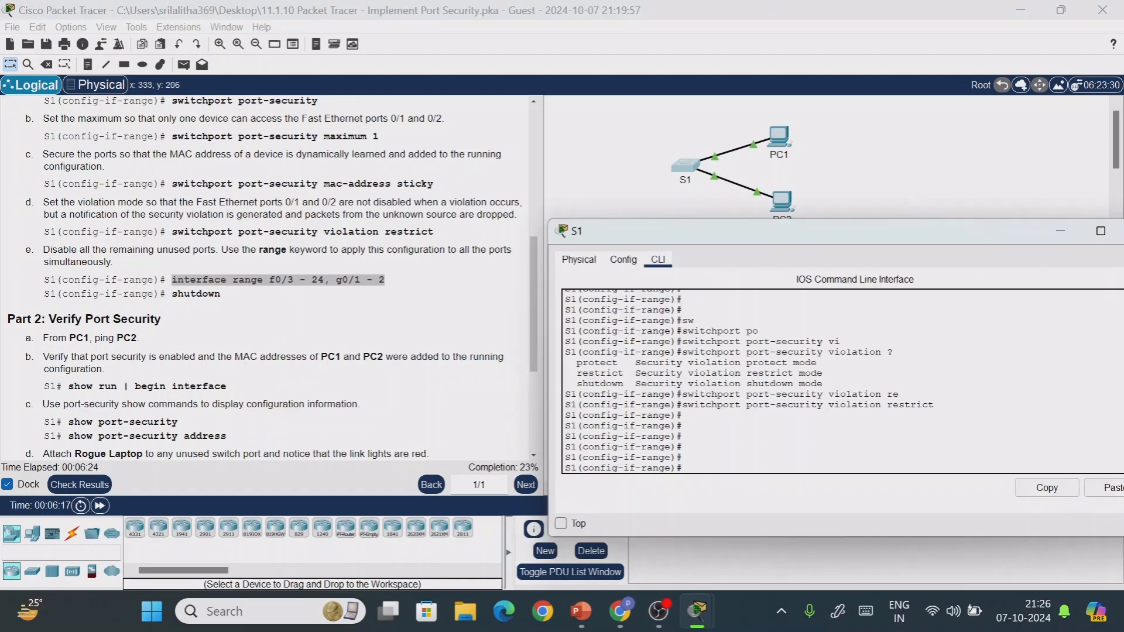
pyautogui.write('exit')
pyautogui.press('Return')
pyautogui.press('Return')
pyautogui.press('Return')
pyautogui.press('Return')
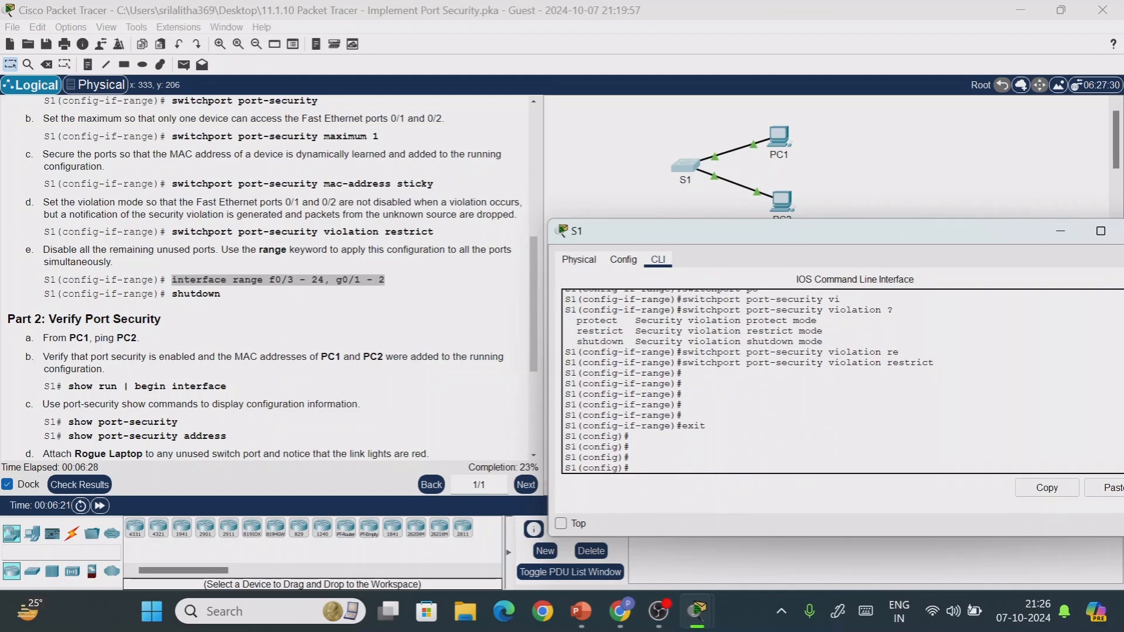
# - Paste the copied interface range f0/3 - 24, g0/1 - 2 command into S1, check both port ranges and run it
pyautogui.rightClick(674, 466)
pyautogui.click(706, 493)
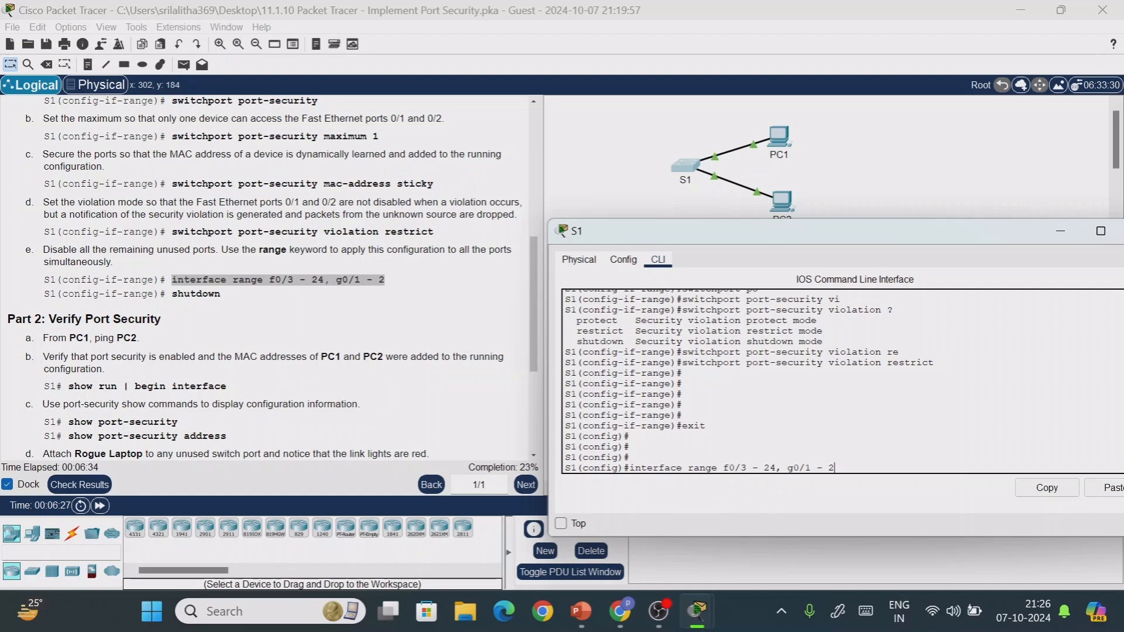
pyautogui.moveTo(723, 467); pyautogui.dragTo(776, 468)
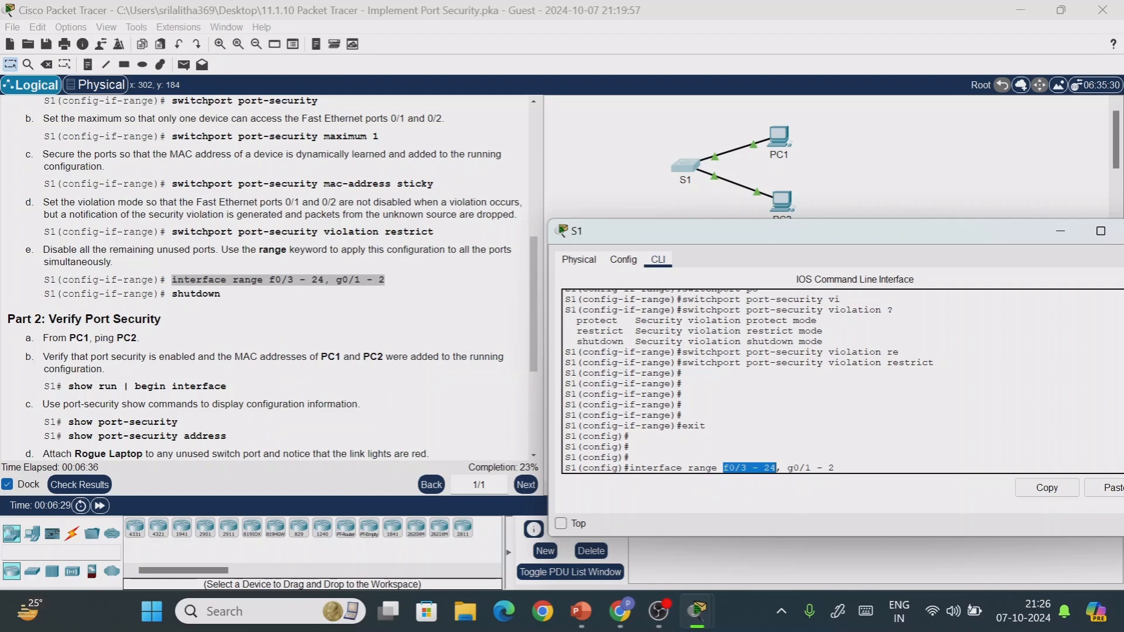
pyautogui.click(776, 467)
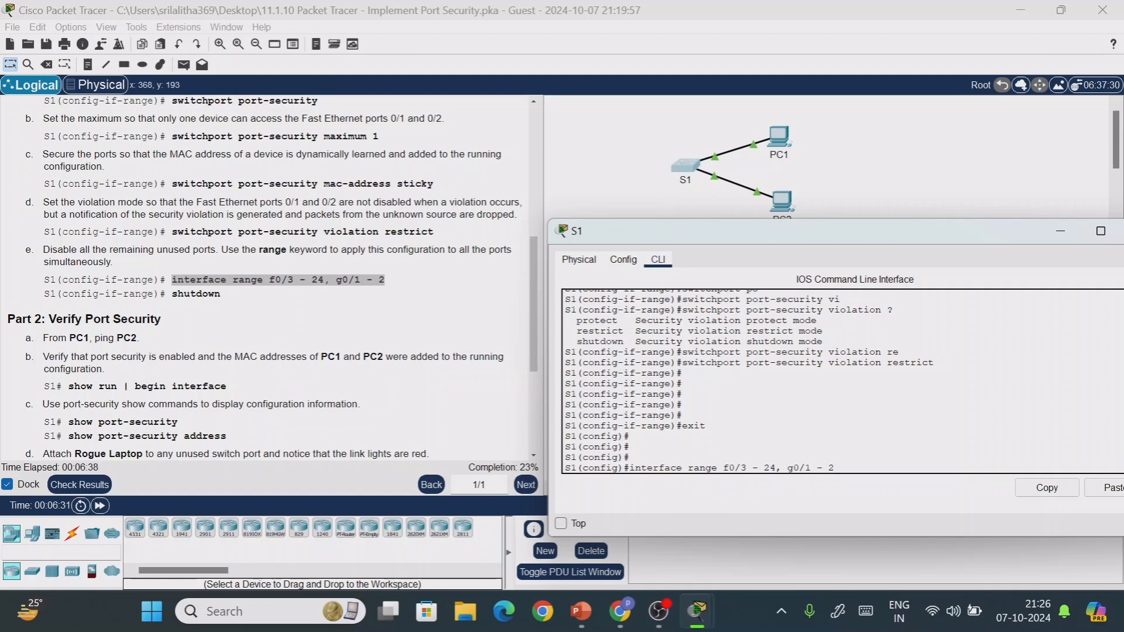
pyautogui.moveTo(793, 467); pyautogui.dragTo(829, 467)
pyautogui.click(829, 467)
pyautogui.press('Return')
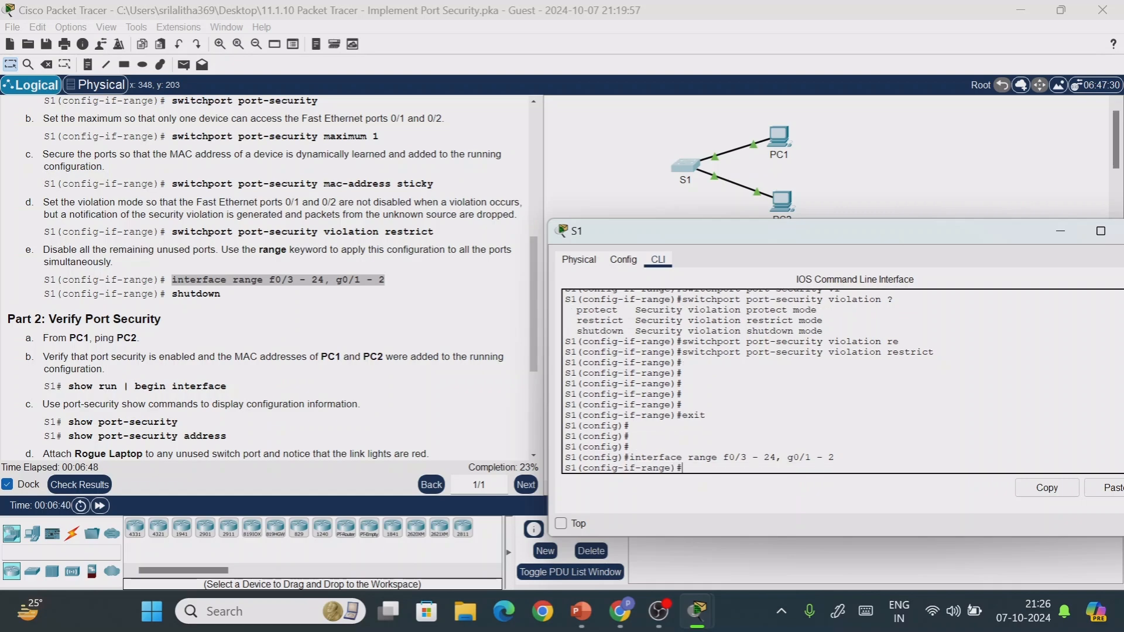
# - Disable the unused ports by running shutdown on the range, and examine the interface state messages
pyautogui.write('sh')
pyautogui.press('Tab')
pyautogui.press('Return')
pyautogui.press('Return')
pyautogui.press('Return')
pyautogui.press('Return')
pyautogui.press('Return')
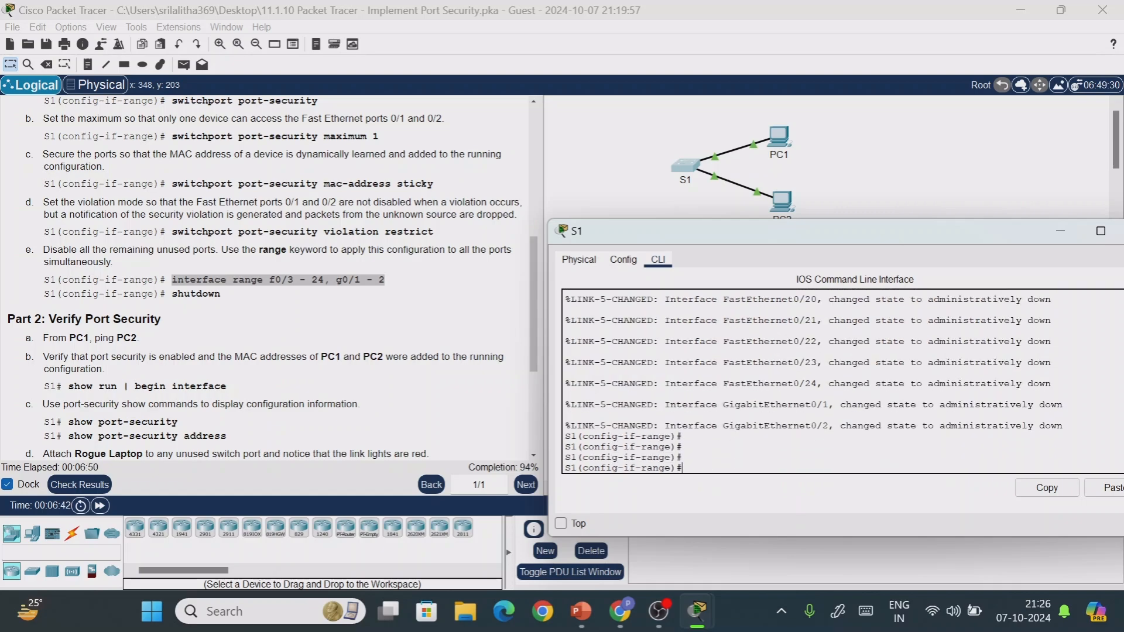
pyautogui.moveTo(787, 330); pyautogui.dragTo(720, 426)
pyautogui.click(717, 447)
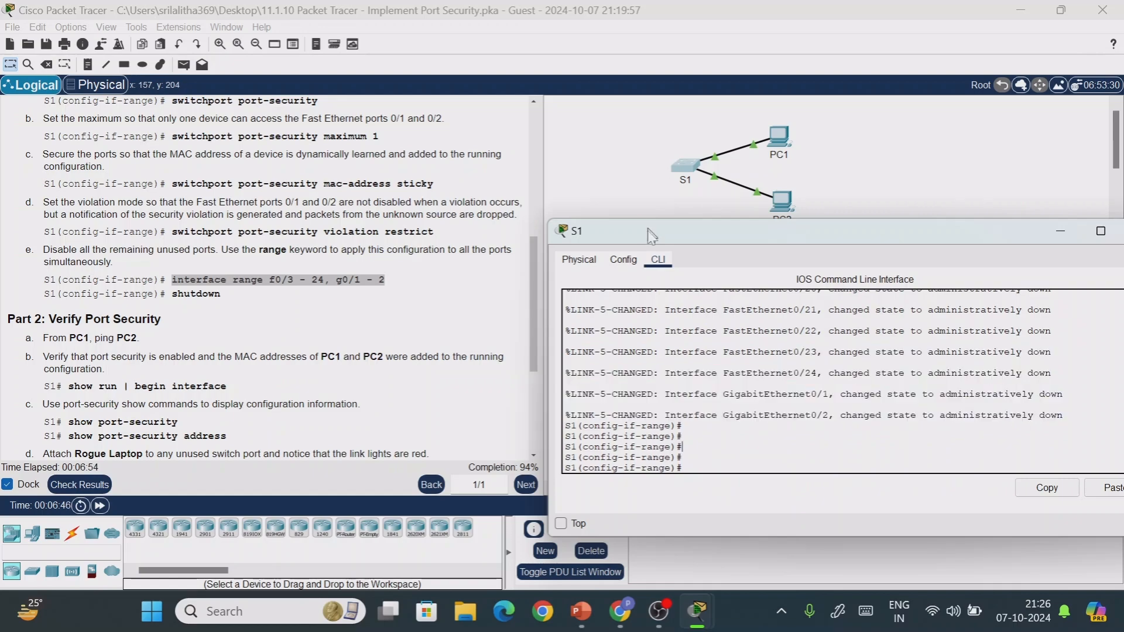
# - Review S1 in the topology and read the Part 2: Verify Port Security instructions
pyautogui.moveTo(648, 230); pyautogui.dragTo(637, 301)
pyautogui.click(624, 210)
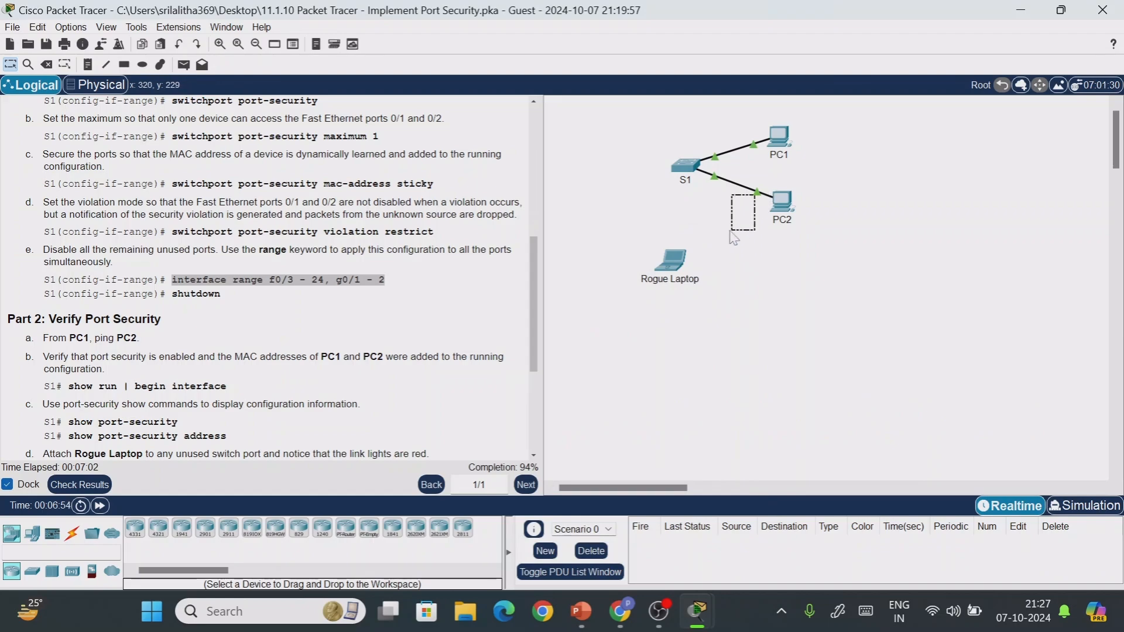
pyautogui.click(685, 168)
pyautogui.moveTo(823, 290)
pyautogui.mouseDown()
pyautogui.moveTo(822, 277)
pyautogui.moveTo(829, 295)
pyautogui.mouseUp()
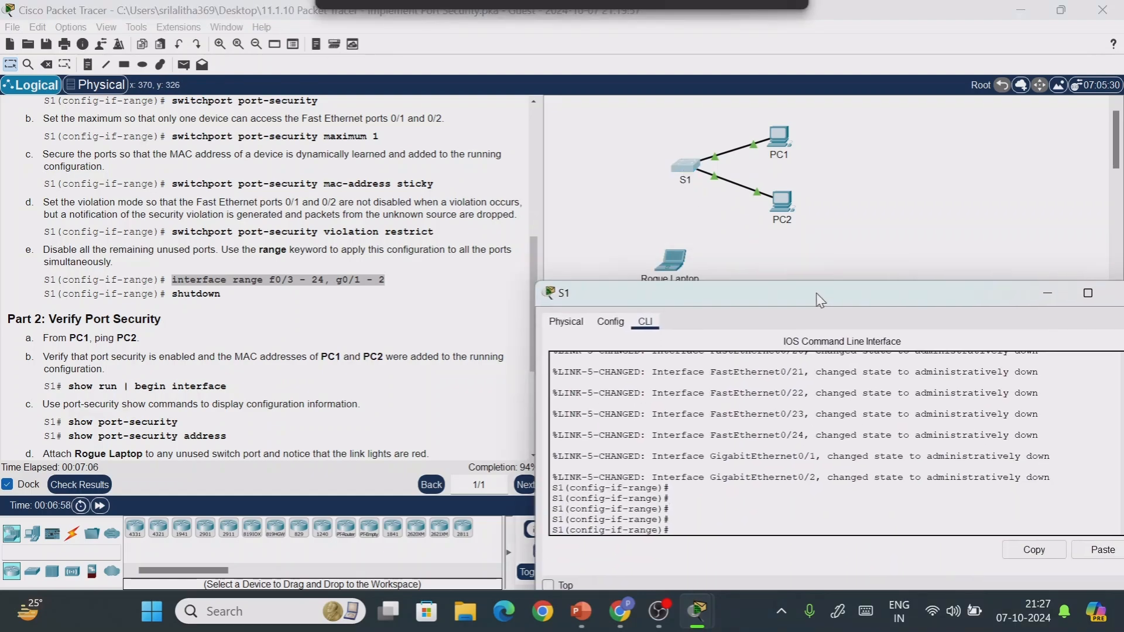
pyautogui.click(258, 345)
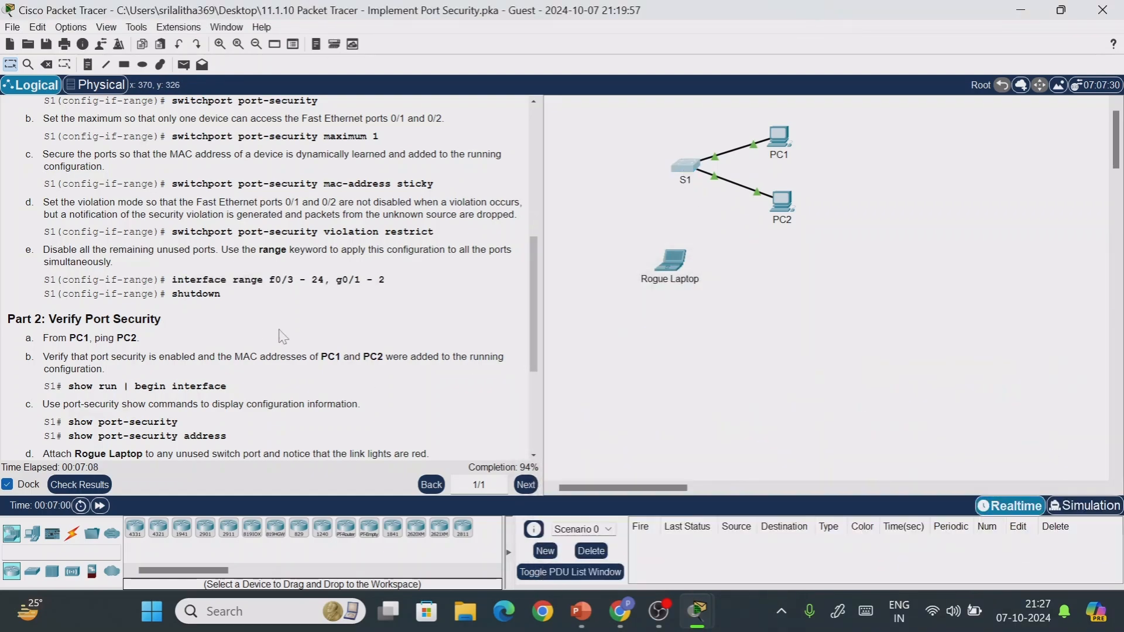
pyautogui.moveTo(535, 269); pyautogui.dragTo(538, 331)
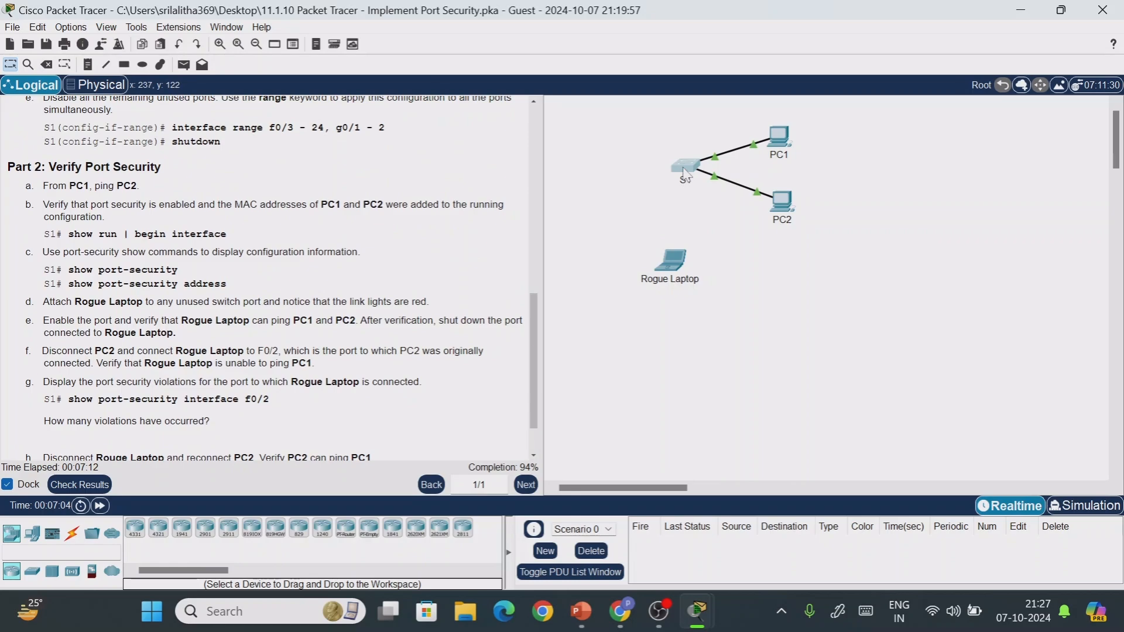
# - Reopen S1's command line and exit the unused ports' interface range mode to global configuration mode
pyautogui.click(686, 169)
pyautogui.moveTo(735, 308); pyautogui.dragTo(729, 300)
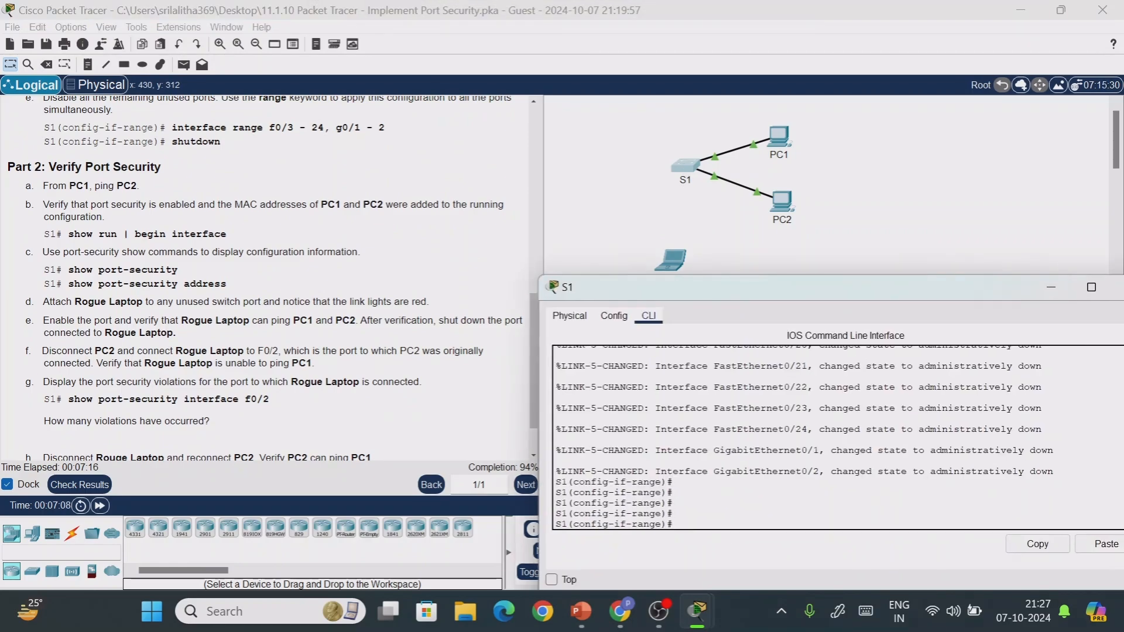
pyautogui.write('exit')
pyautogui.press('Return')
pyautogui.press('Return')
pyautogui.press('Return')
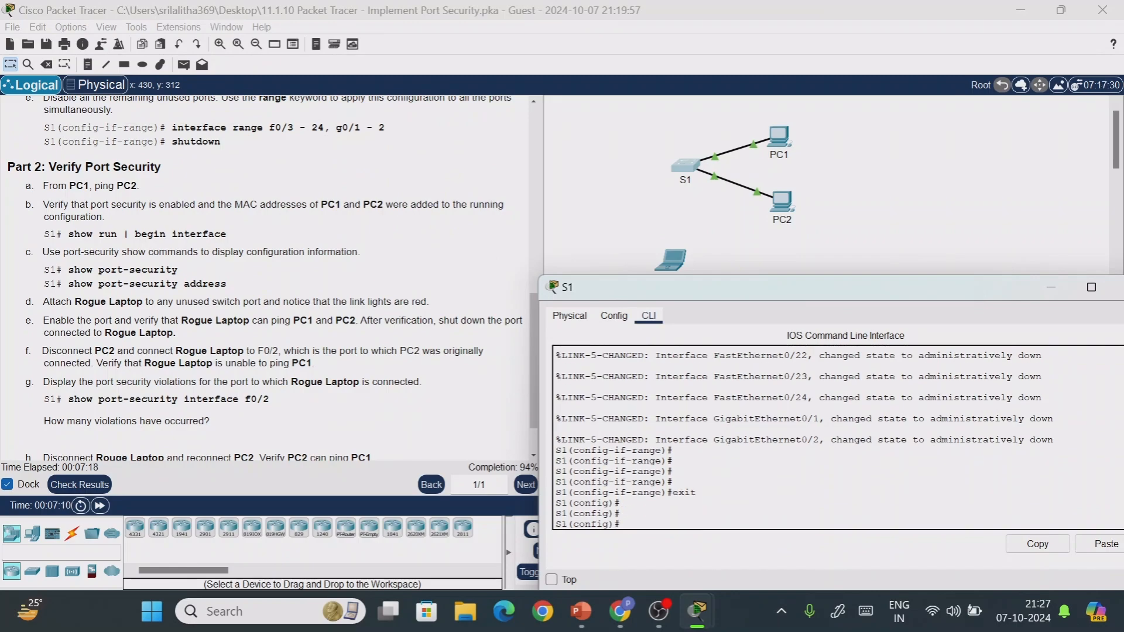
# - Exit S1's global configuration mode to privileged EXEC mode
pyautogui.moveTo(797, 286)
pyautogui.mouseDown()
pyautogui.moveTo(796, 315)
pyautogui.moveTo(795, 297)
pyautogui.mouseUp()
pyautogui.click(669, 517)
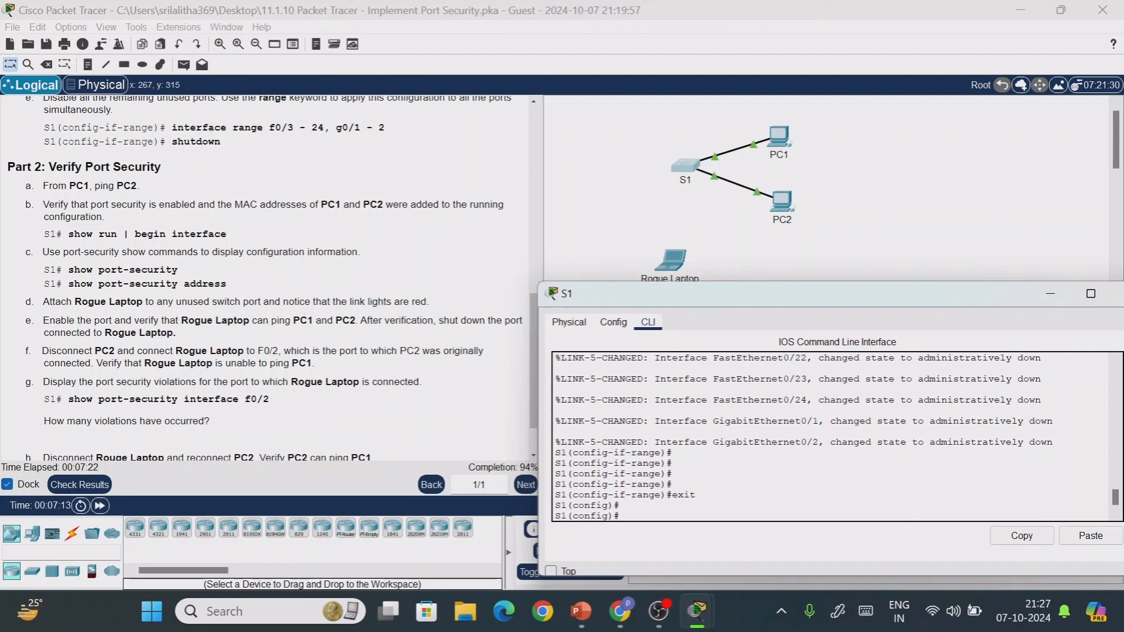
pyautogui.press('Return')
pyautogui.press('Return')
pyautogui.press('Return')
pyautogui.press('Return')
pyautogui.press('Return')
pyautogui.write('exi')
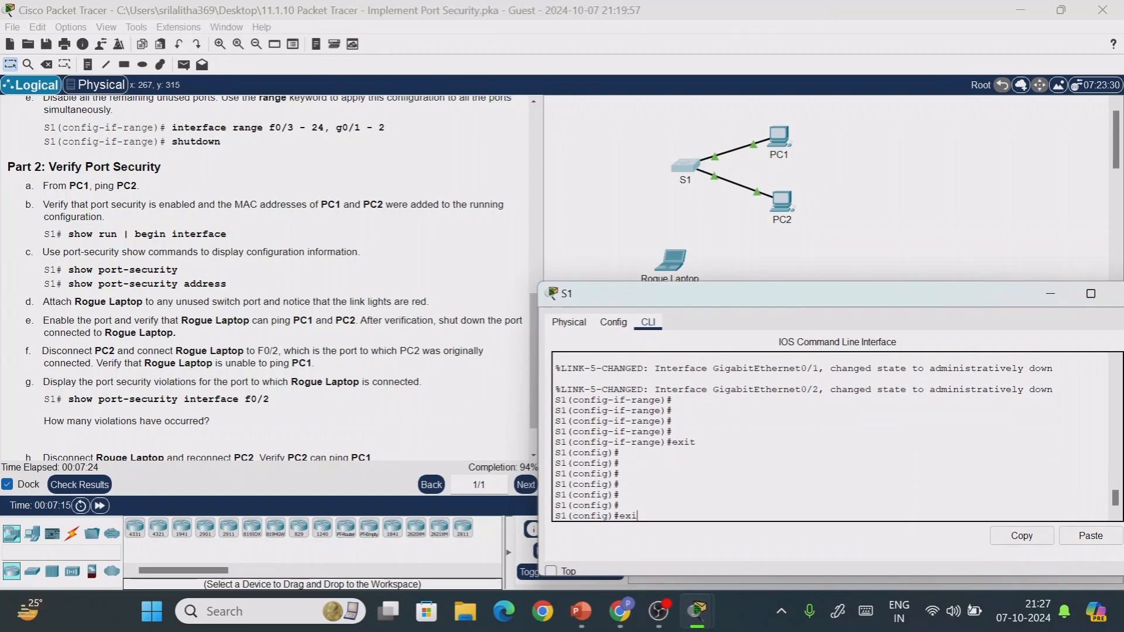
pyautogui.write('t')
pyautogui.press('Return')
pyautogui.press('Return')
pyautogui.press('Return')
pyautogui.press('Return')
pyautogui.press('Return')
# - Run sh port-security on S1 and examine the address counts, violation counts and security action for Fa0/1 and Fa0/2
pyautogui.write('sh')
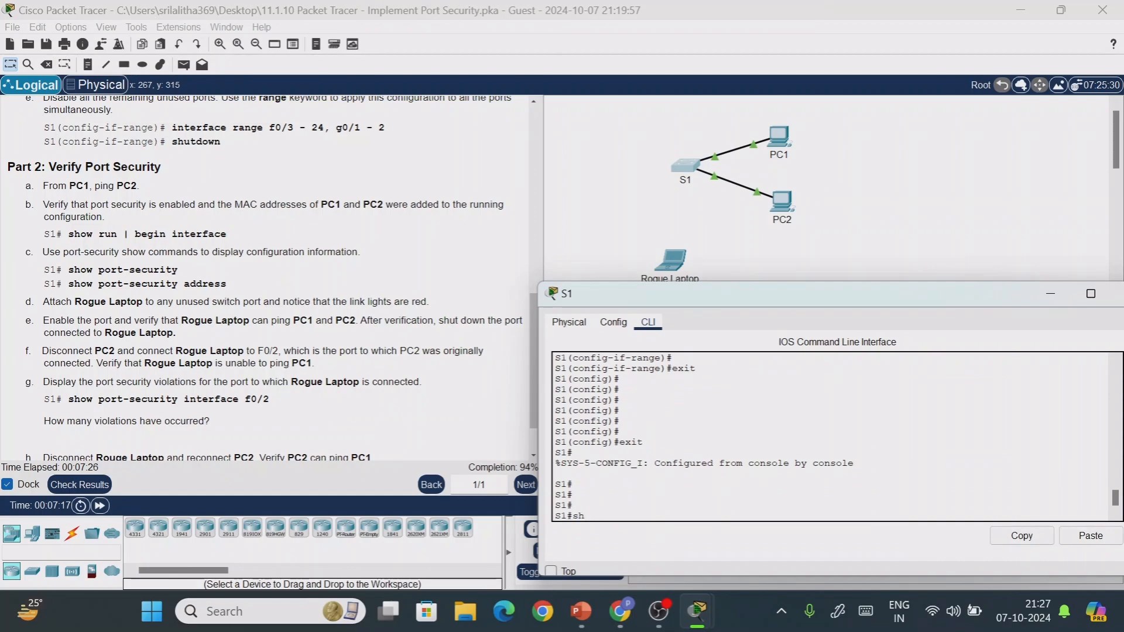
pyautogui.write(' po')
pyautogui.press('Tab')
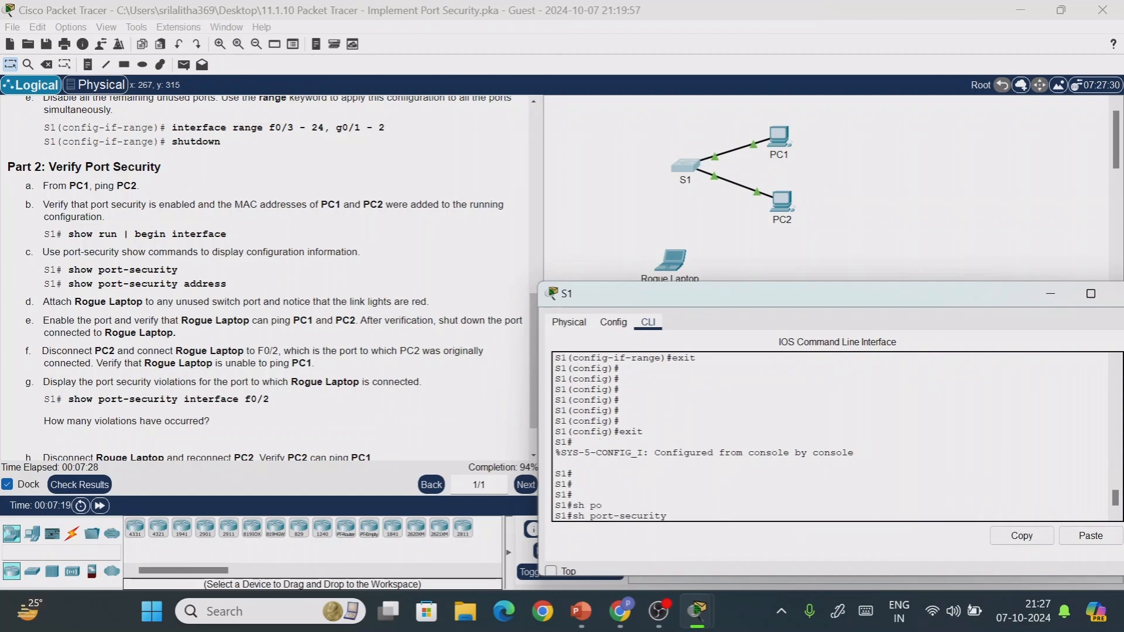
pyautogui.press('Return')
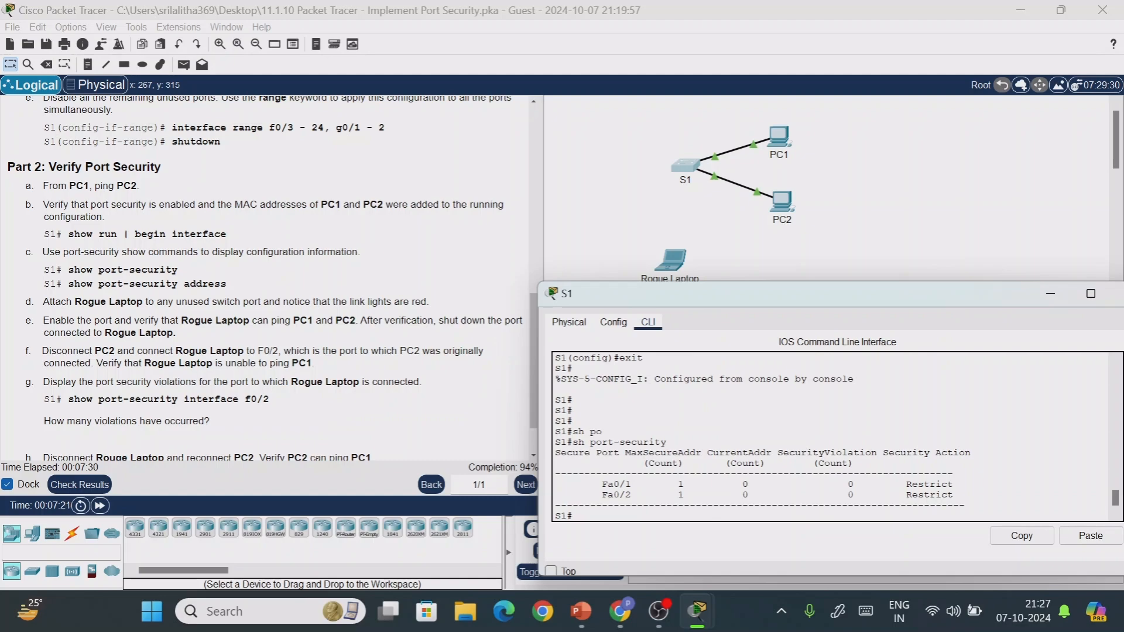
pyautogui.moveTo(601, 484); pyautogui.dragTo(630, 495)
pyautogui.click(631, 495)
pyautogui.moveTo(613, 495); pyautogui.dragTo(631, 495)
pyautogui.click(632, 495)
pyautogui.moveTo(676, 495); pyautogui.dragTo(686, 495)
pyautogui.moveTo(841, 484)
pyautogui.mouseDown()
pyautogui.moveTo(853, 505)
pyautogui.moveTo(852, 494)
pyautogui.mouseUp()
pyautogui.click(853, 505)
pyautogui.click(854, 495)
pyautogui.moveTo(906, 484); pyautogui.dragTo(952, 494)
pyautogui.click(953, 484)
# - Run sh port-security address on S1 and examine the Secure Mac Address Table
pyautogui.write('sh po')
pyautogui.press('Tab')
pyautogui.write('ad')
pyautogui.press('Tab')
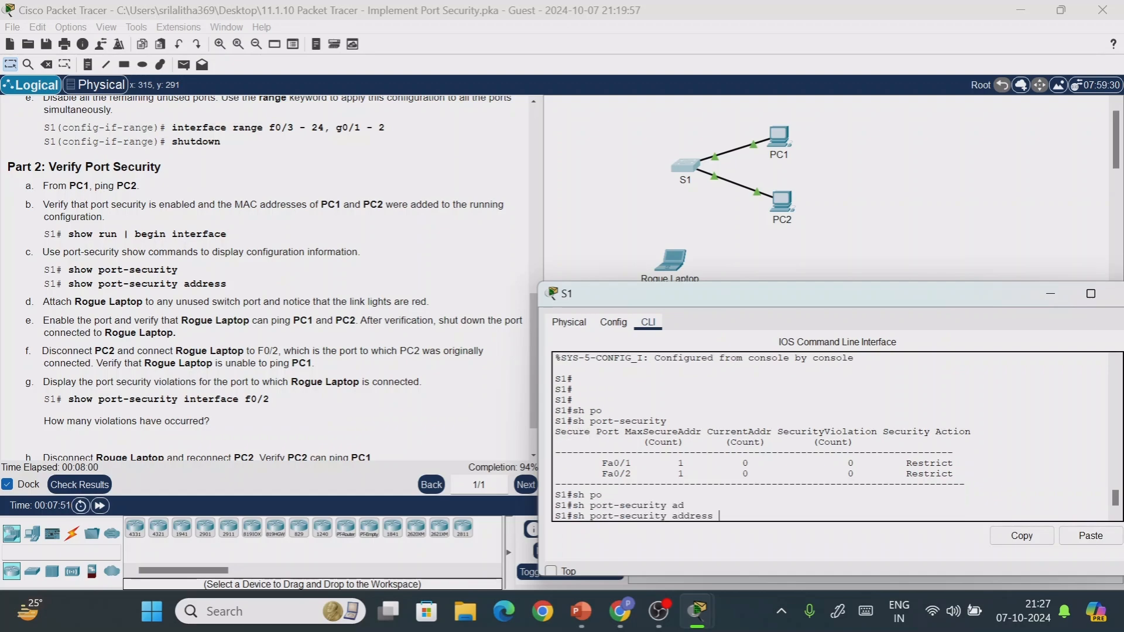
pyautogui.press('Return')
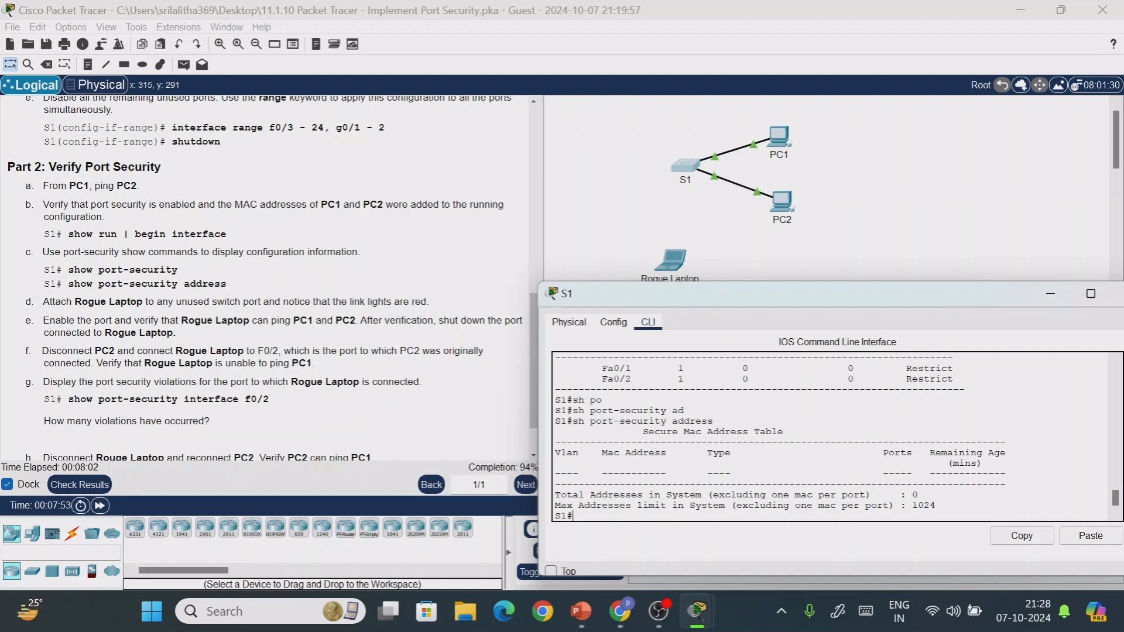
pyautogui.moveTo(555, 453); pyautogui.dragTo(935, 505)
pyautogui.press('Return')
pyautogui.press('Return')
pyautogui.press('Return')
pyautogui.press('Return')
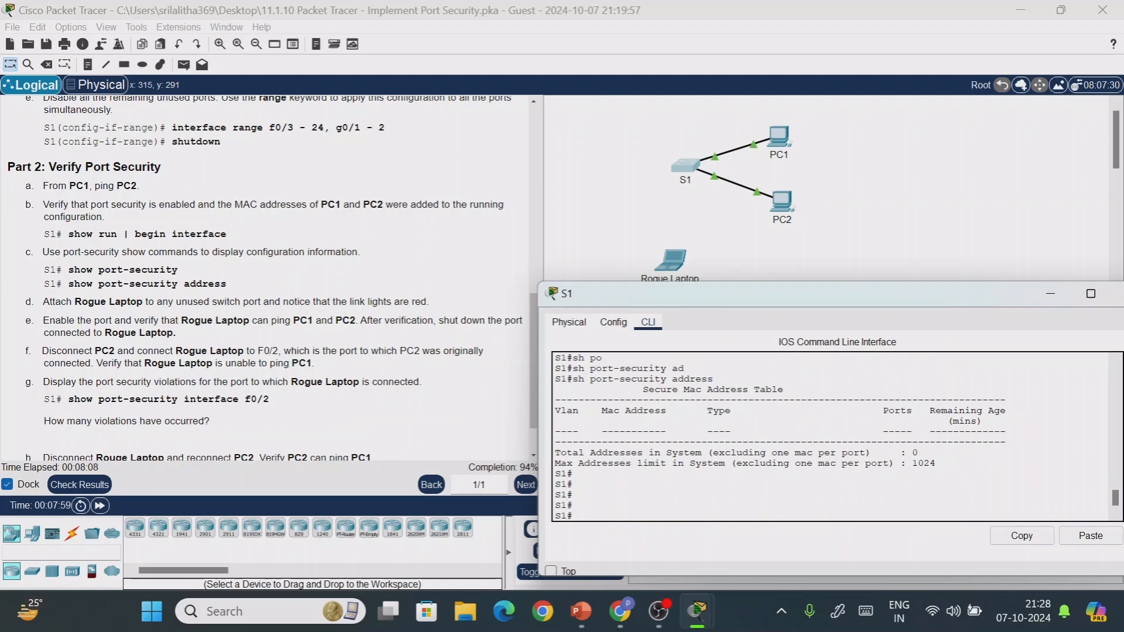
# - Run sh port-security interface fa0/2 on S1 and check the port's security status and violation mode
pyautogui.write('sh po')
pyautogui.press('Tab')
pyautogui.write('in')
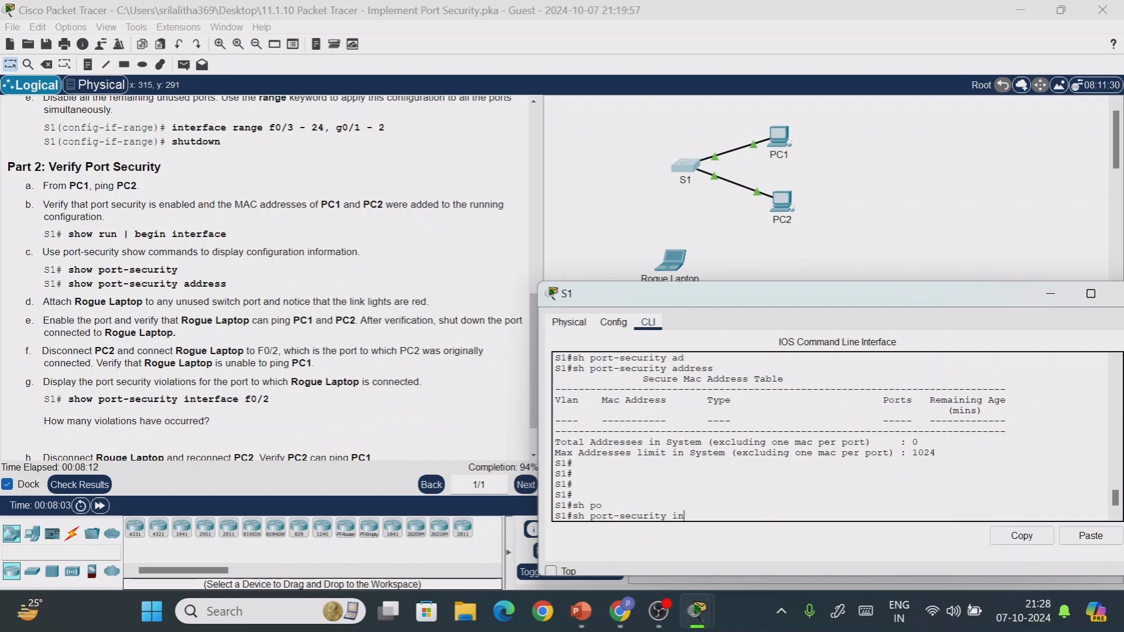
pyautogui.press('Tab')
pyautogui.write('f')
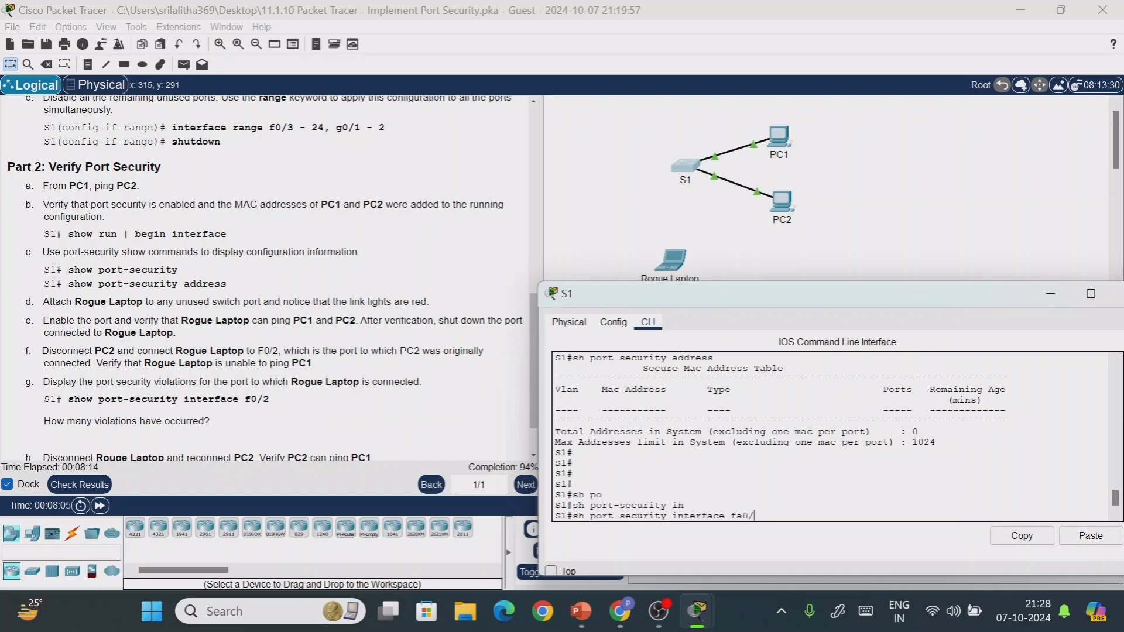
pyautogui.write('a0/2')
pyautogui.press('Return')
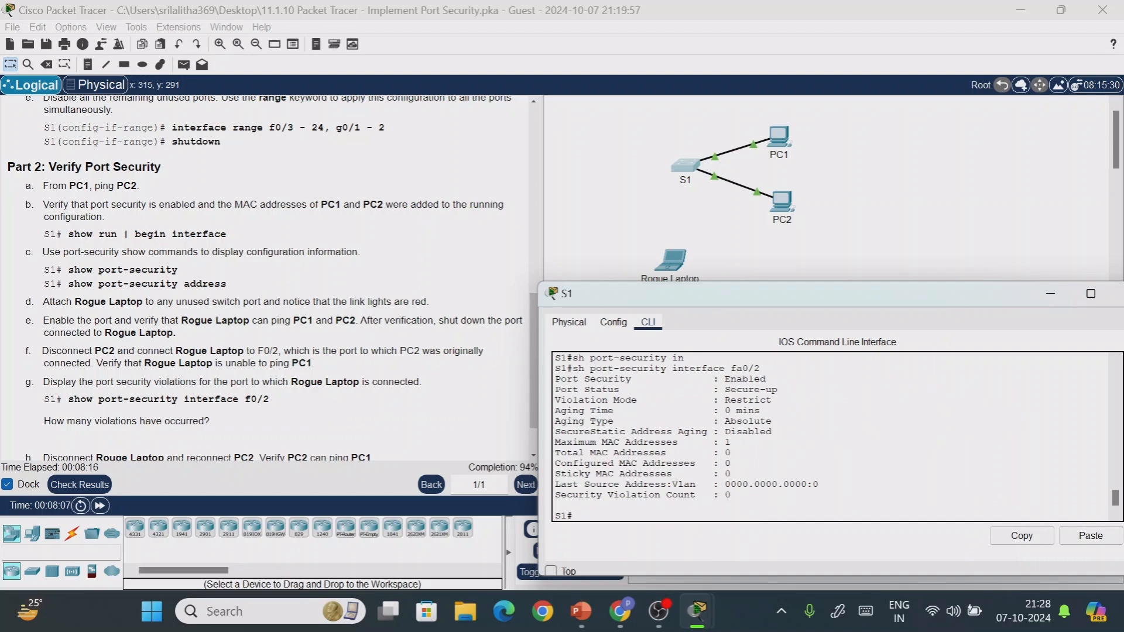
pyautogui.moveTo(730, 379); pyautogui.dragTo(778, 390)
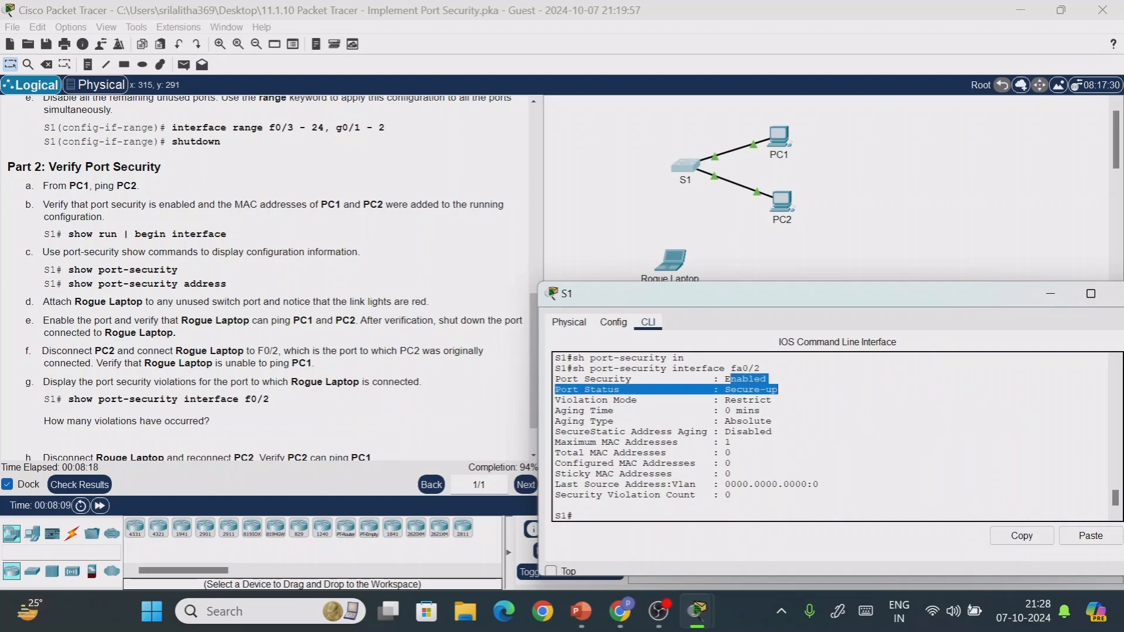
pyautogui.click(778, 390)
pyautogui.moveTo(712, 400); pyautogui.dragTo(772, 400)
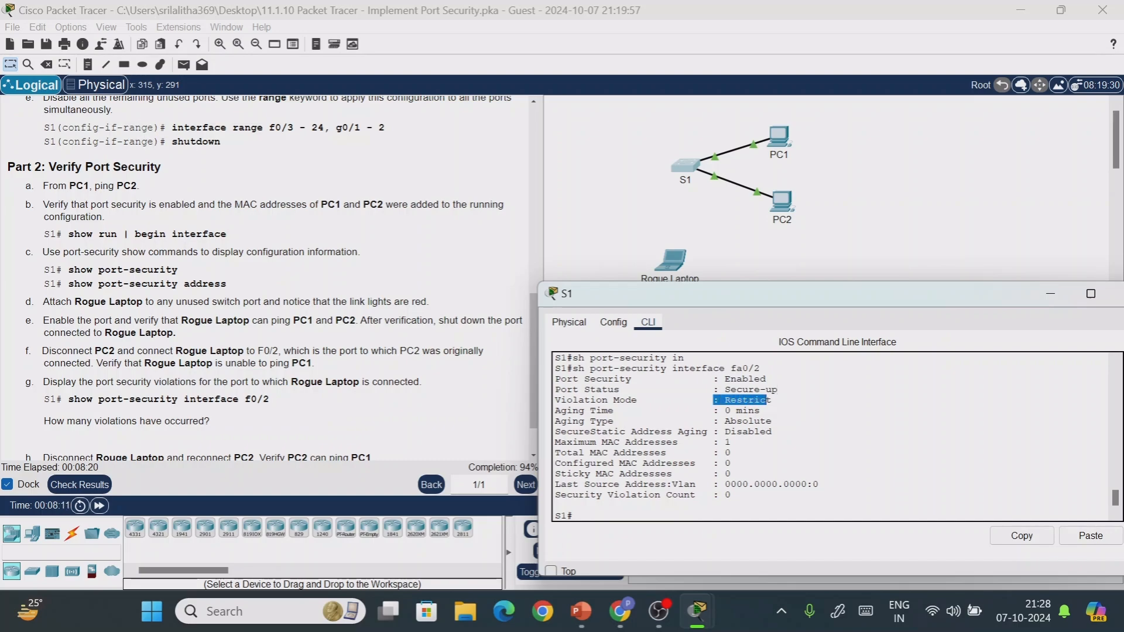
pyautogui.click(771, 400)
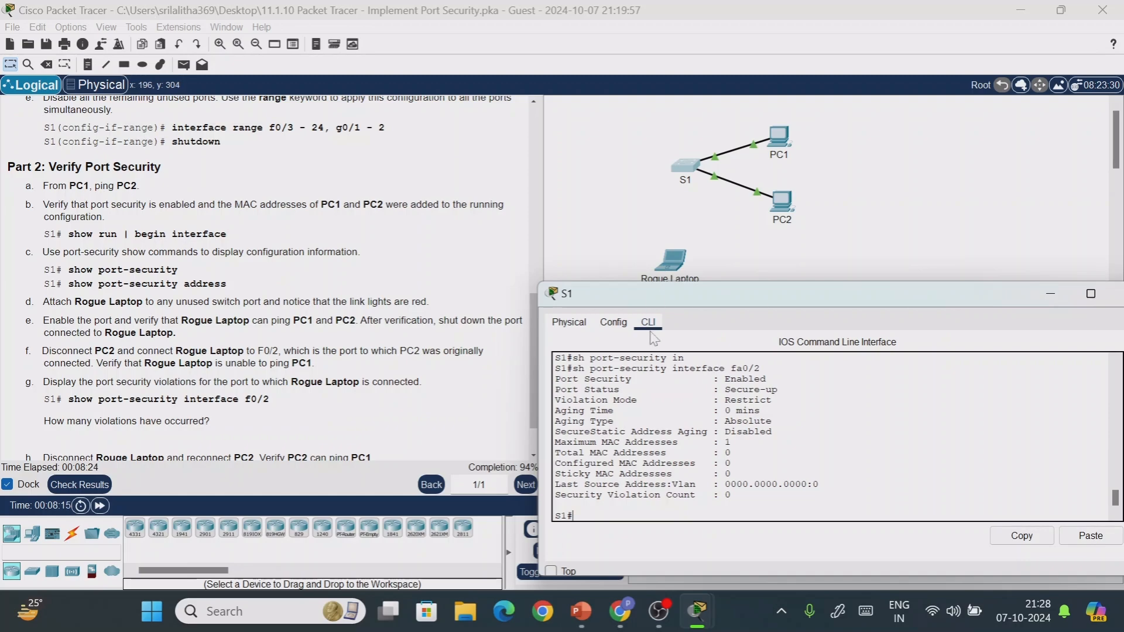
# - Run sh port-security again on S1 and review the entries for Fa0/1 and Fa0/2
pyautogui.write('sh po')
pyautogui.press('Tab')
pyautogui.press('Return')
pyautogui.press('Return')
pyautogui.press('Return')
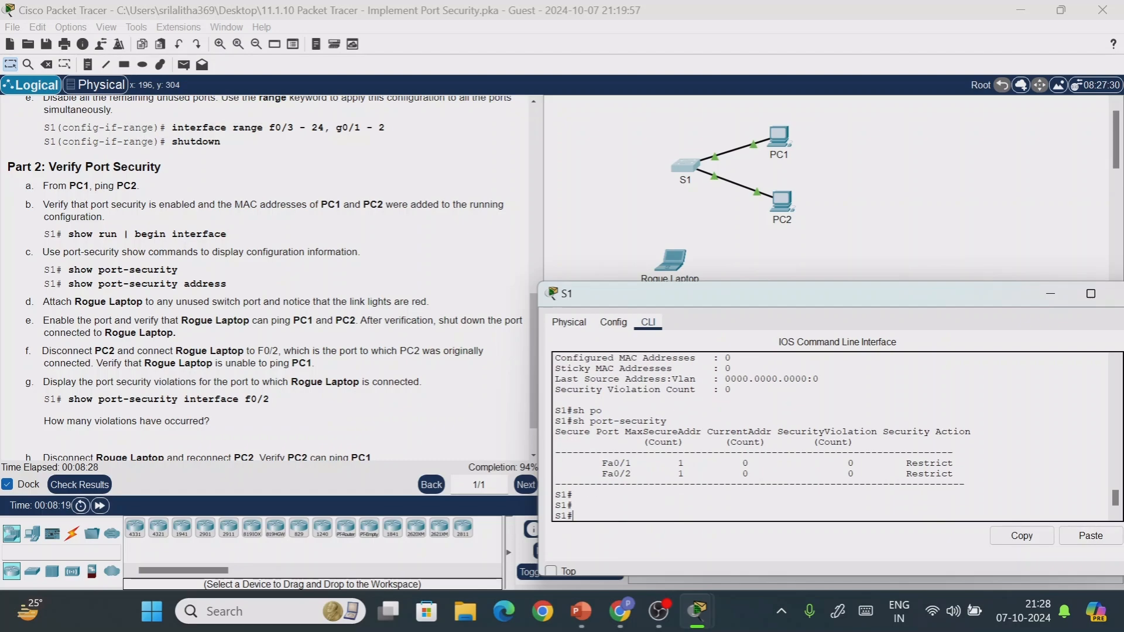
pyautogui.moveTo(607, 452); pyautogui.dragTo(877, 464)
pyautogui.click(877, 474)
# - Put S1's window away and copy PC1's IPv4 address from its IP configuration
pyautogui.moveTo(803, 310); pyautogui.dragTo(803, 314)
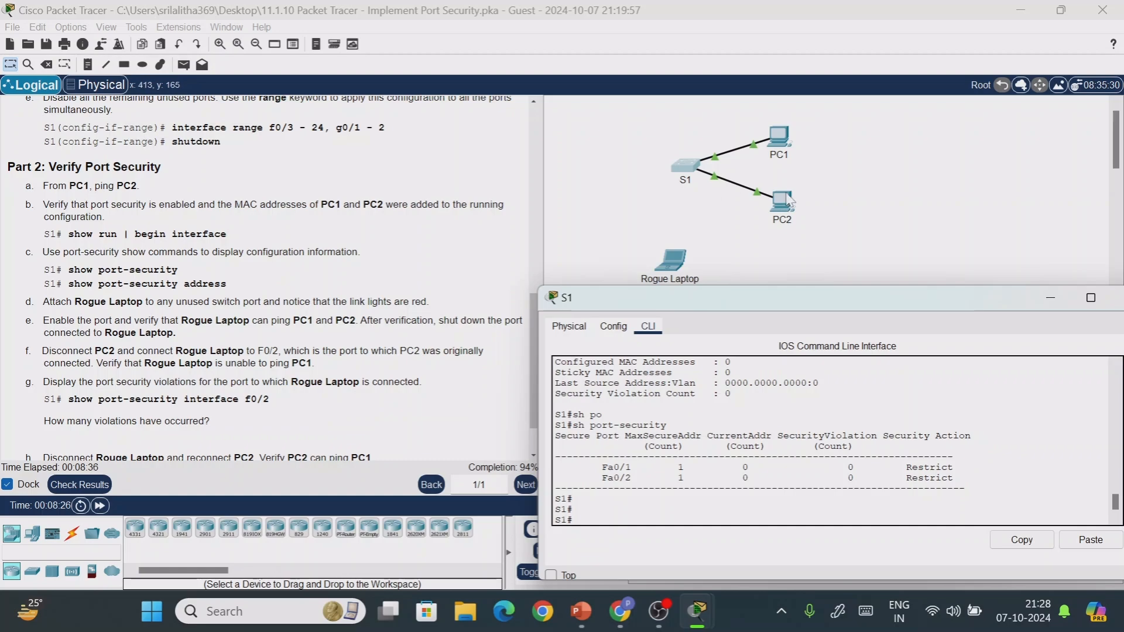
pyautogui.moveTo(1027, 297); pyautogui.dragTo(918, 293)
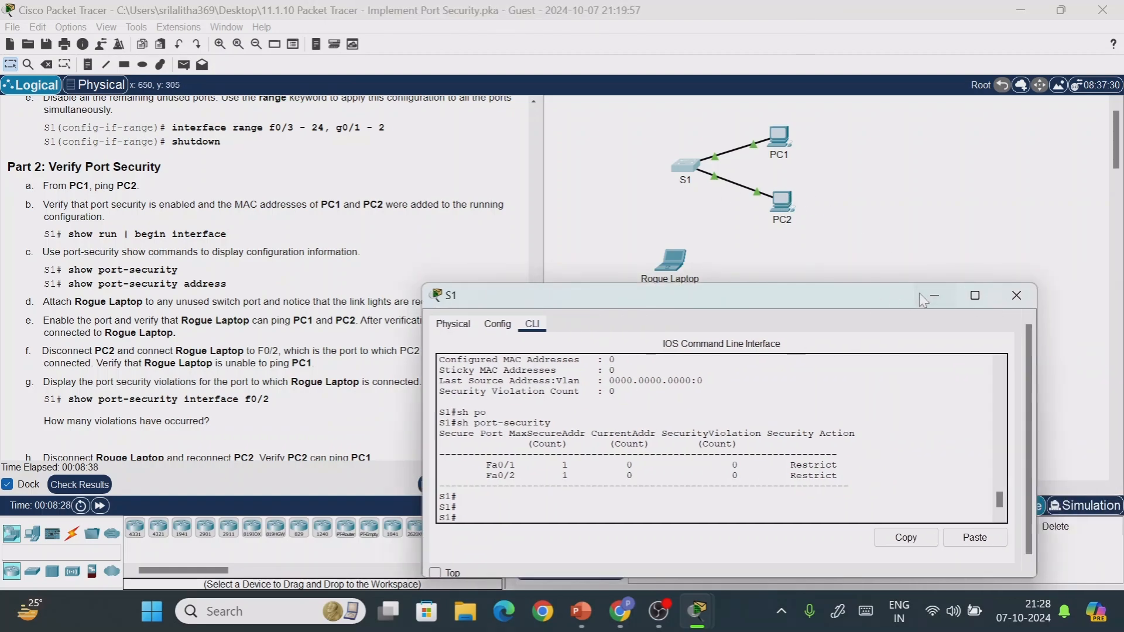
pyautogui.click(941, 294)
pyautogui.click(791, 139)
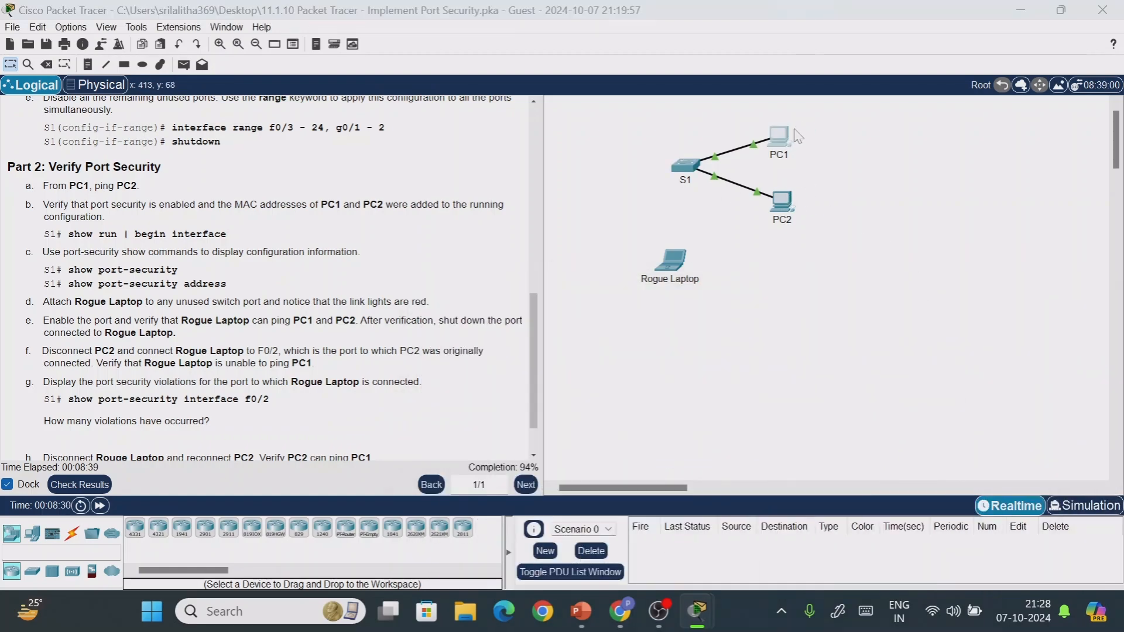
pyautogui.click(503, 42)
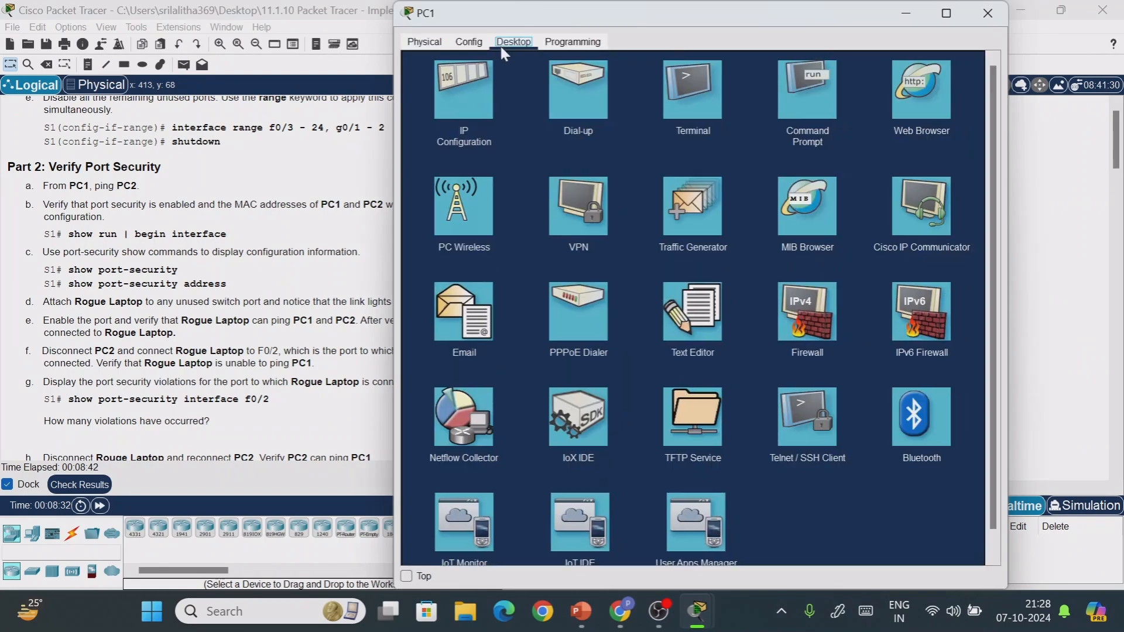
pyautogui.click(465, 88)
pyautogui.doubleClick(635, 135)
pyautogui.hotkey('ctrl', 'c')
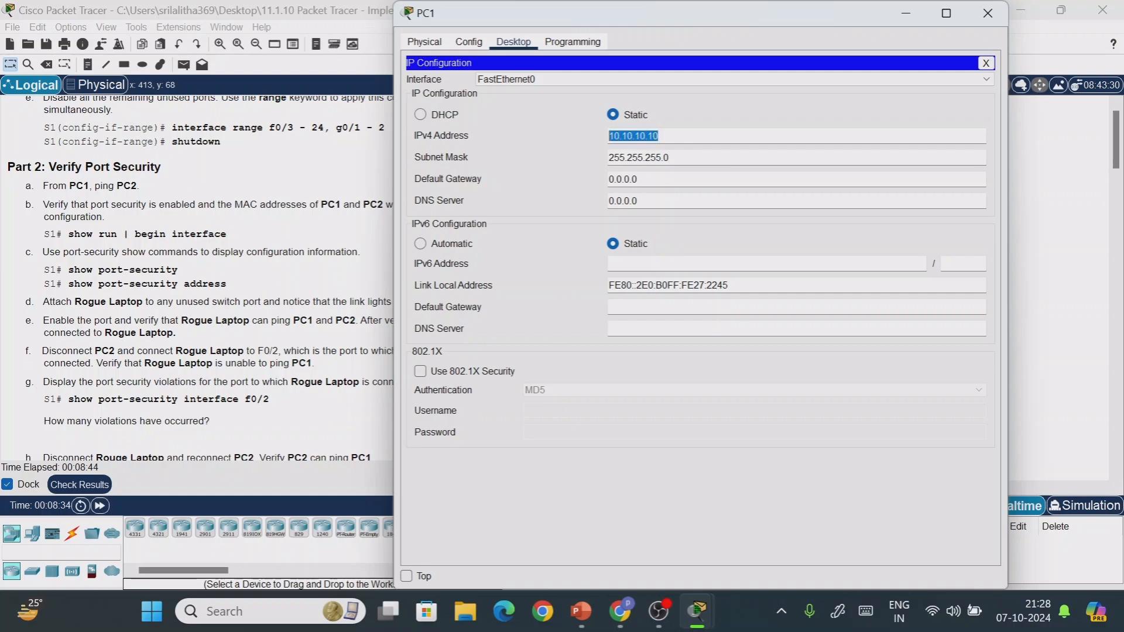
pyautogui.rightClick(641, 135)
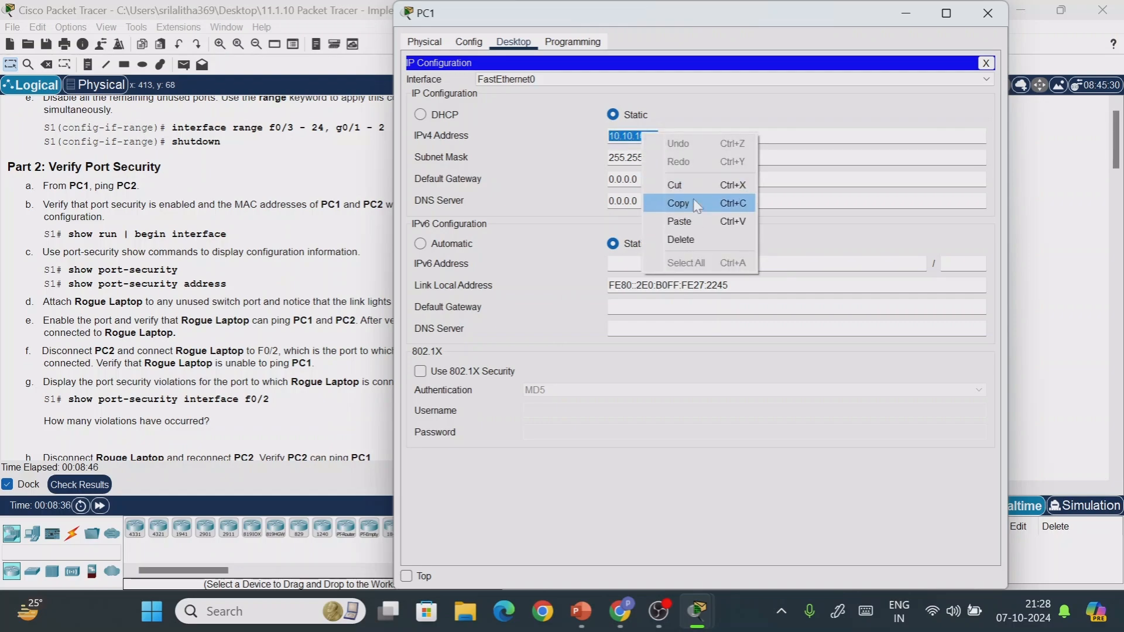
pyautogui.click(678, 205)
pyautogui.click(987, 13)
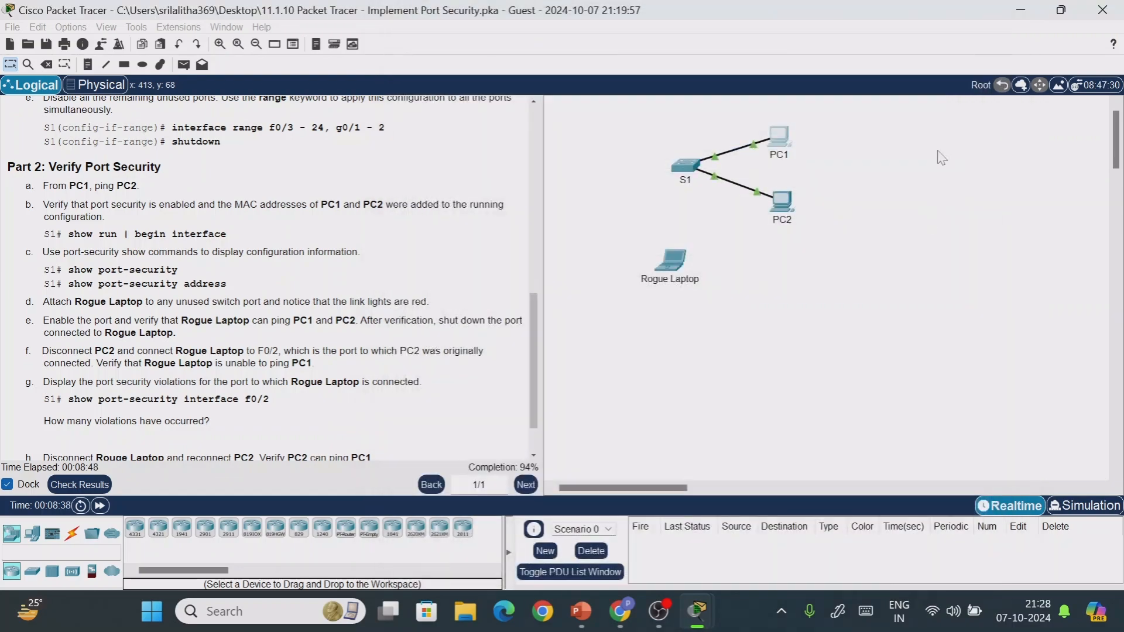
# - Open PC2's Command Prompt and paste the copied PC1 address at the prompt
pyautogui.click(783, 201)
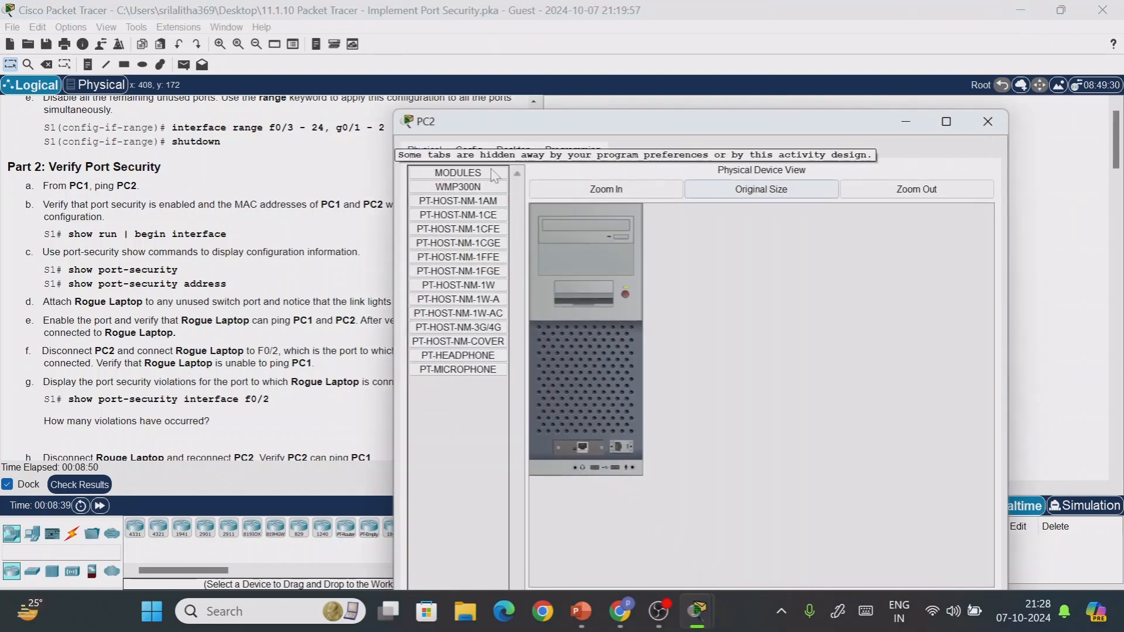
pyautogui.click(512, 150)
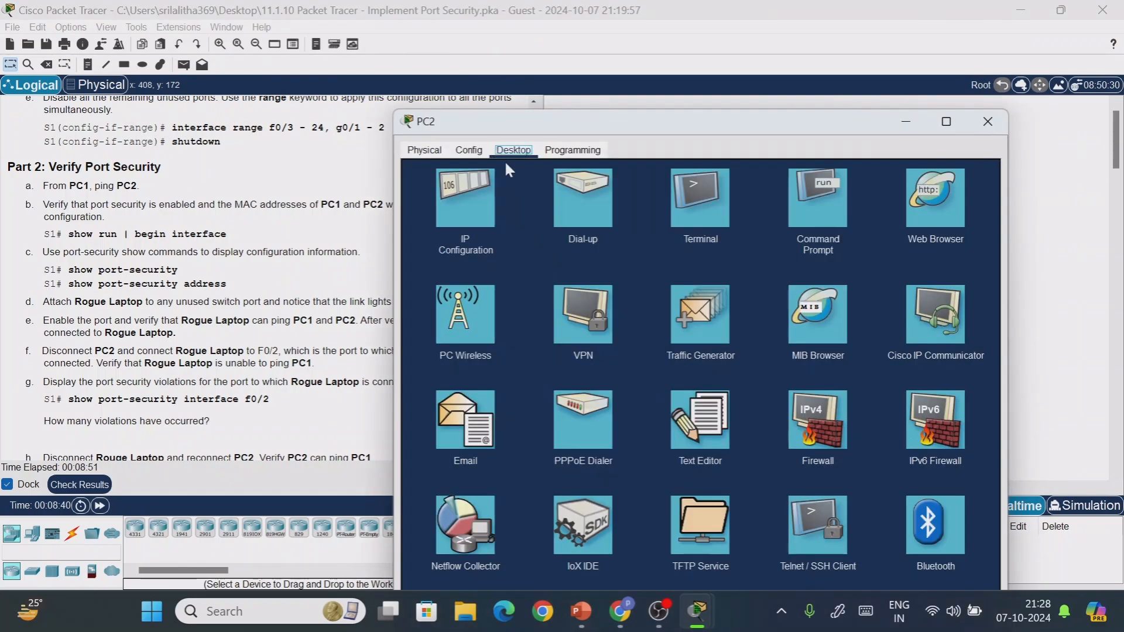
pyautogui.click(813, 206)
pyautogui.rightClick(571, 239)
pyautogui.click(625, 271)
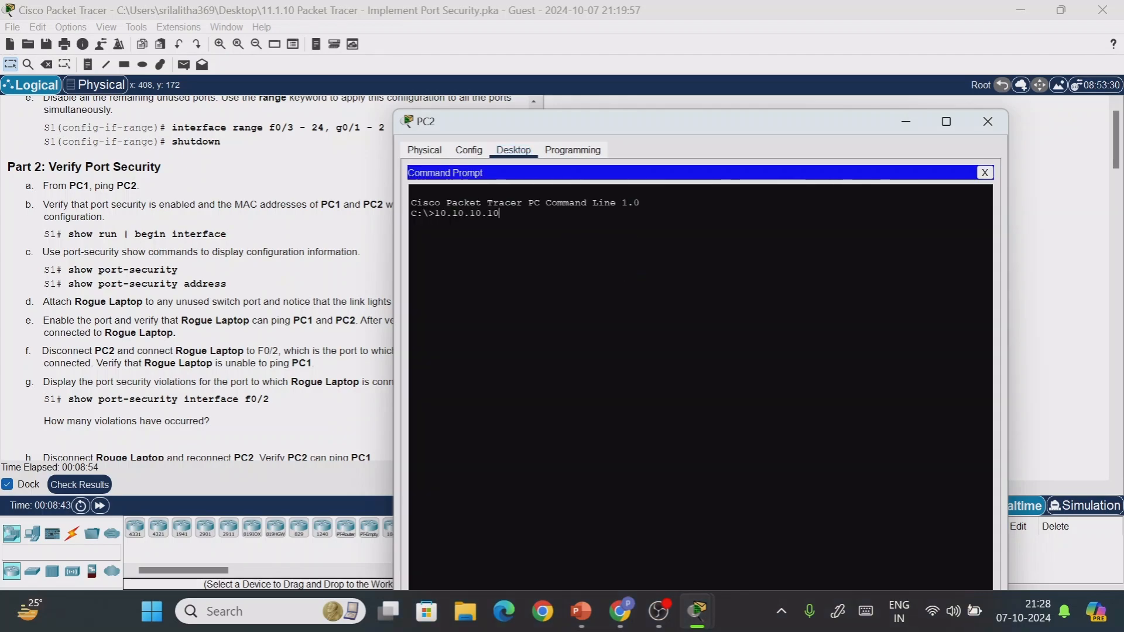
# - Complete the command as ping 10.10.10.10, run it from PC2, and close PC2's window
pyautogui.press('Left')
pyautogui.press('Left')
pyautogui.press('Left')
pyautogui.press('Left')
pyautogui.press('Left')
pyautogui.press('Left')
pyautogui.press('Left')
pyautogui.press('Left')
pyautogui.press('Left')
pyautogui.press('Left')
pyautogui.write('ping')
pyautogui.press('Return')
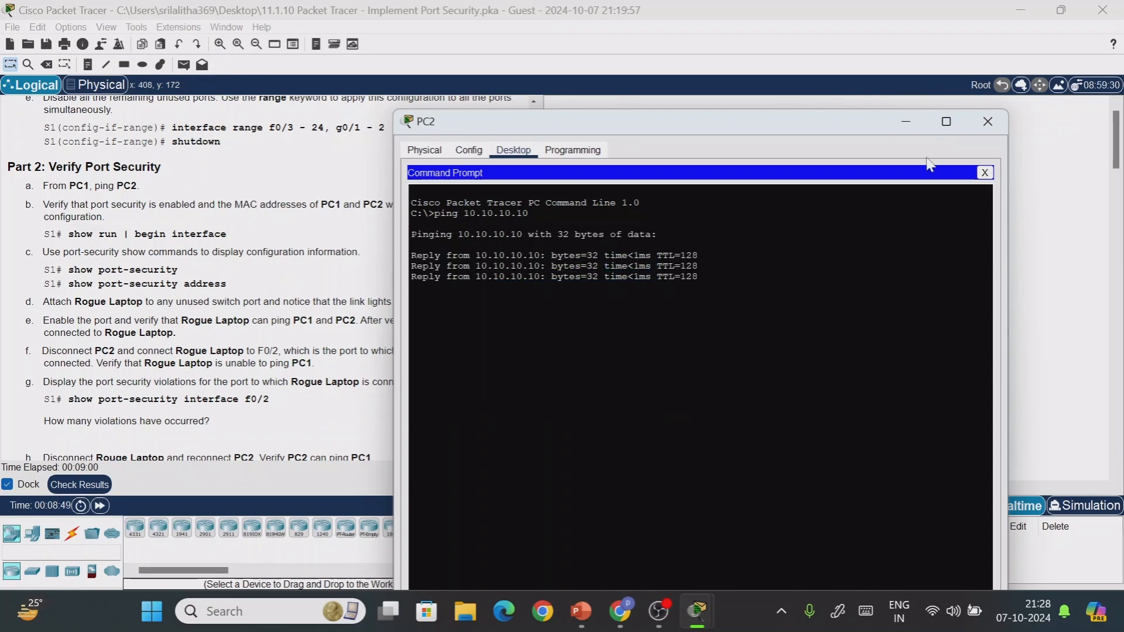
pyautogui.click(983, 123)
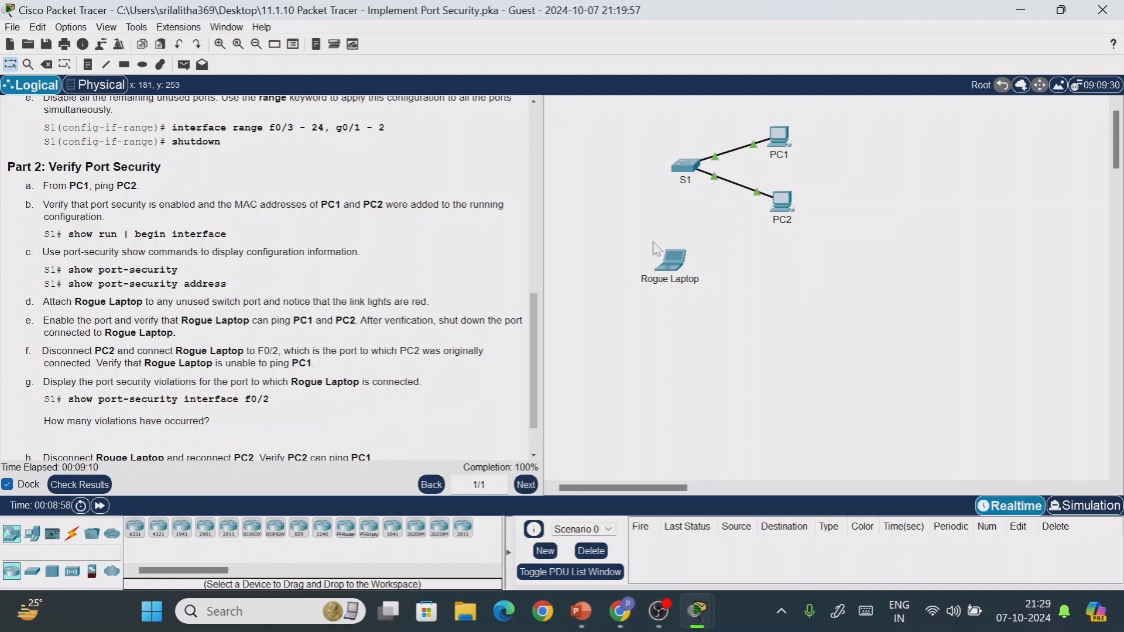
# - Move S1's cable from PC2 to Rogue Laptop and fast-forward the simulation time
pyautogui.moveTo(670, 240); pyautogui.dragTo(667, 327)
pyautogui.moveTo(755, 196)
pyautogui.moveTo(758, 198); pyautogui.dragTo(675, 262)
pyautogui.click(730, 326)
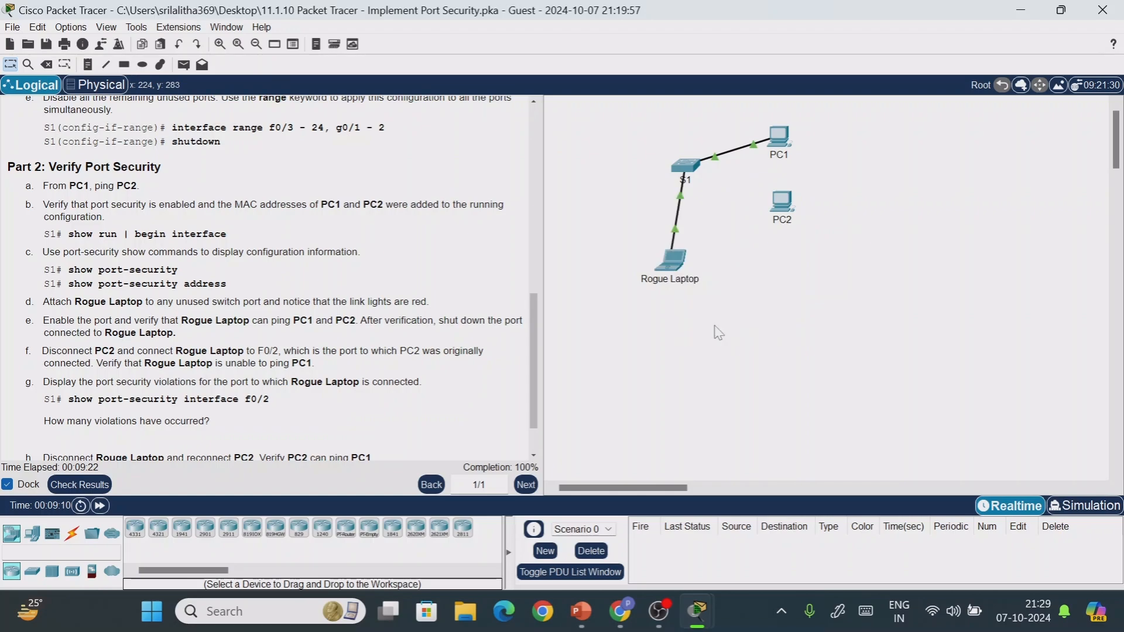
pyautogui.click(98, 506)
pyautogui.click(98, 507)
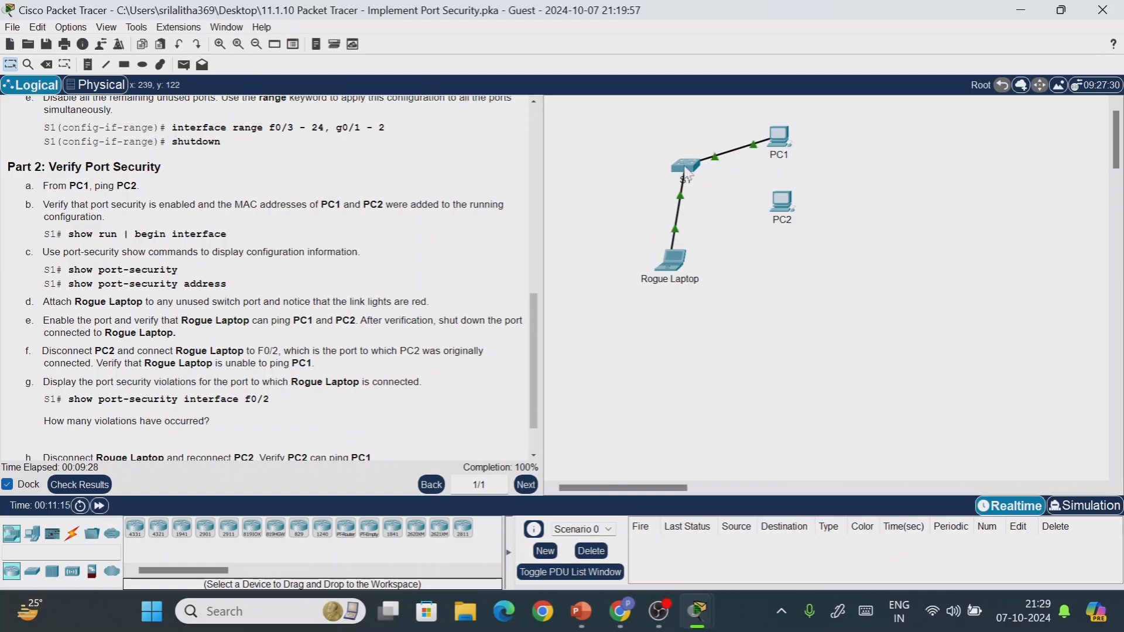
# - Run sh port-security on S1 with Rogue Laptop attached, and check the violation counts of Fa0/1 and Fa0/2
pyautogui.click(686, 168)
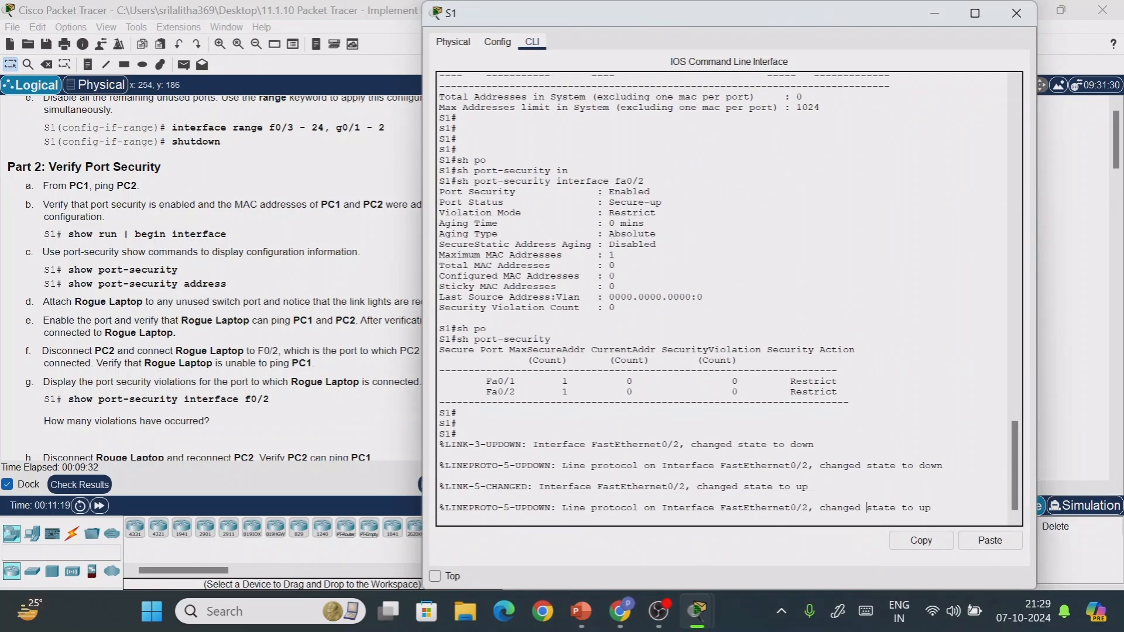
pyautogui.press('Return')
pyautogui.press('Return')
pyautogui.write('sh po')
pyautogui.press('Tab')
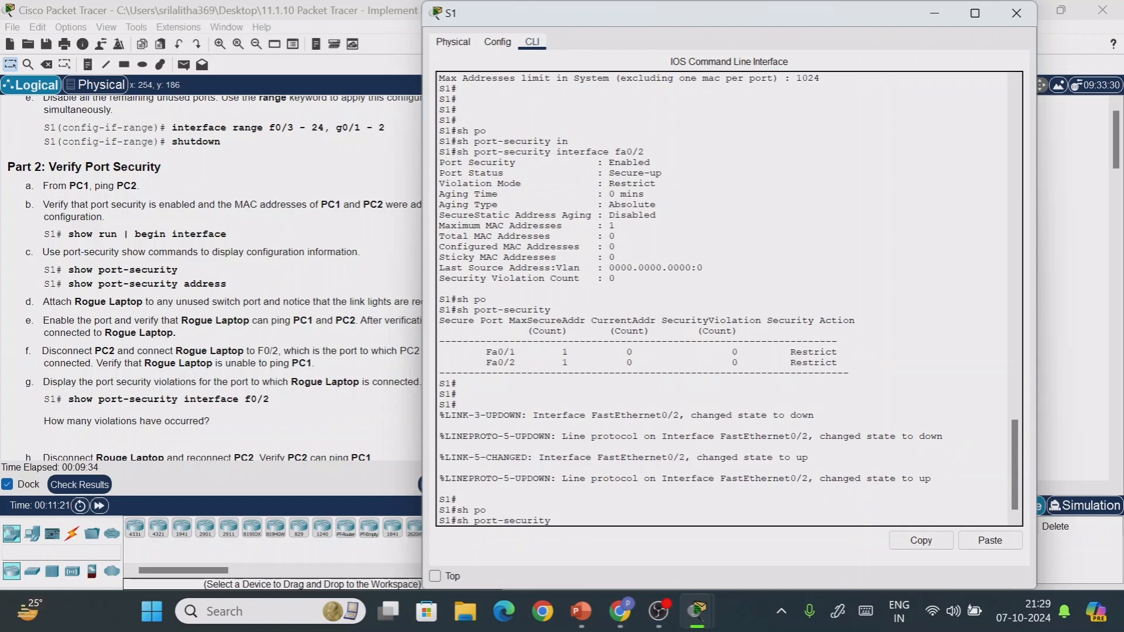
pyautogui.press('Return')
pyautogui.press('Return')
pyautogui.press('Return')
pyautogui.press('Return')
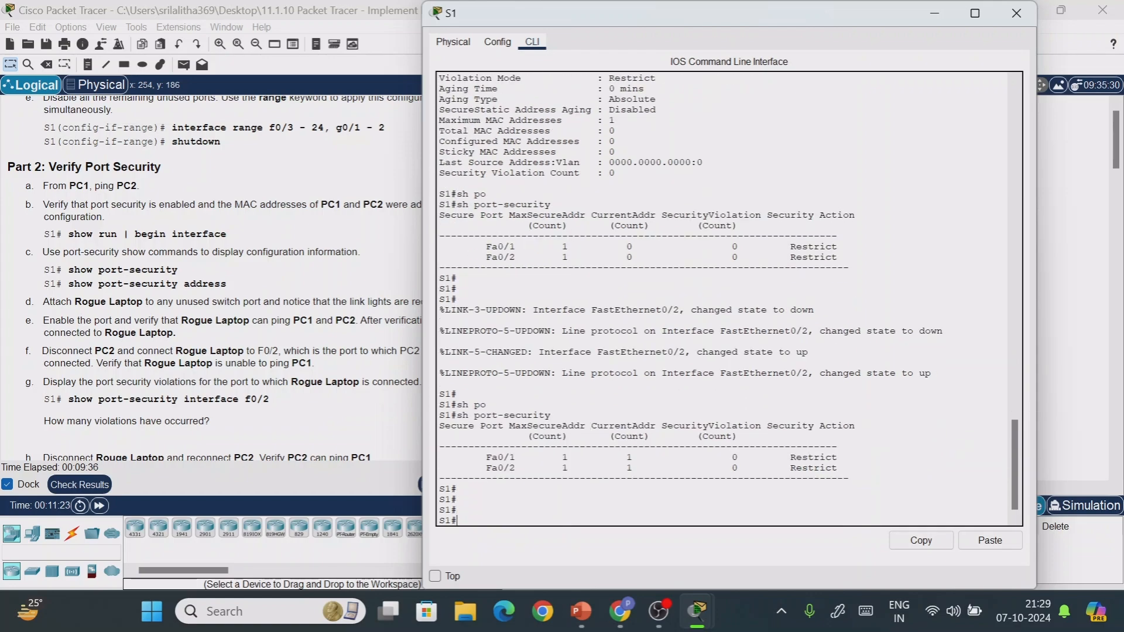
pyautogui.moveTo(727, 457); pyautogui.dragTo(737, 467)
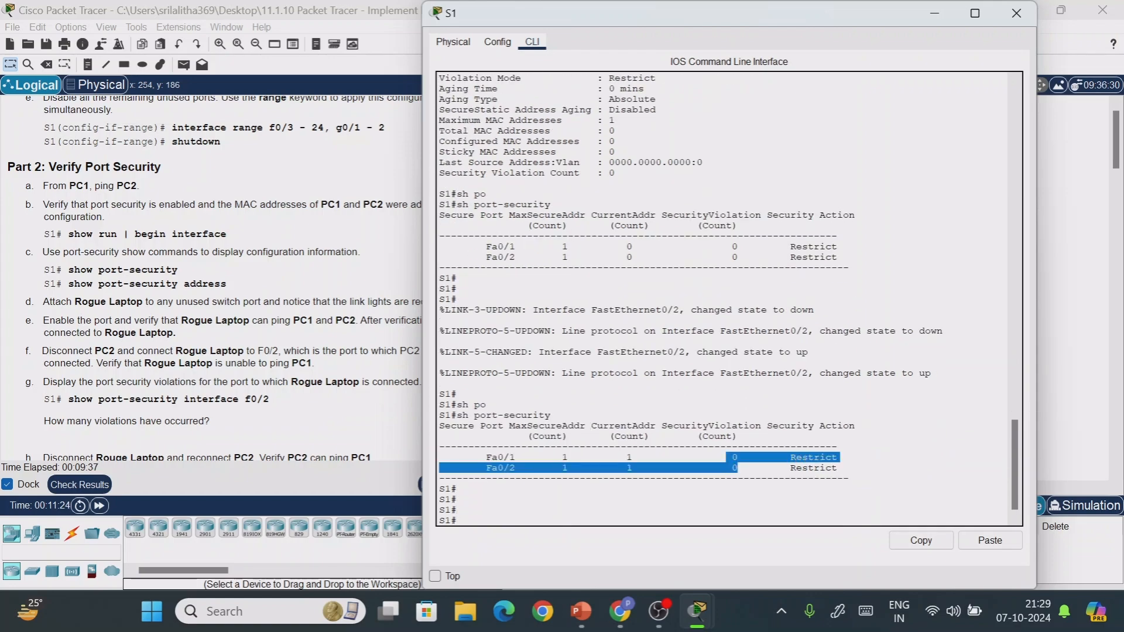
pyautogui.click(945, 13)
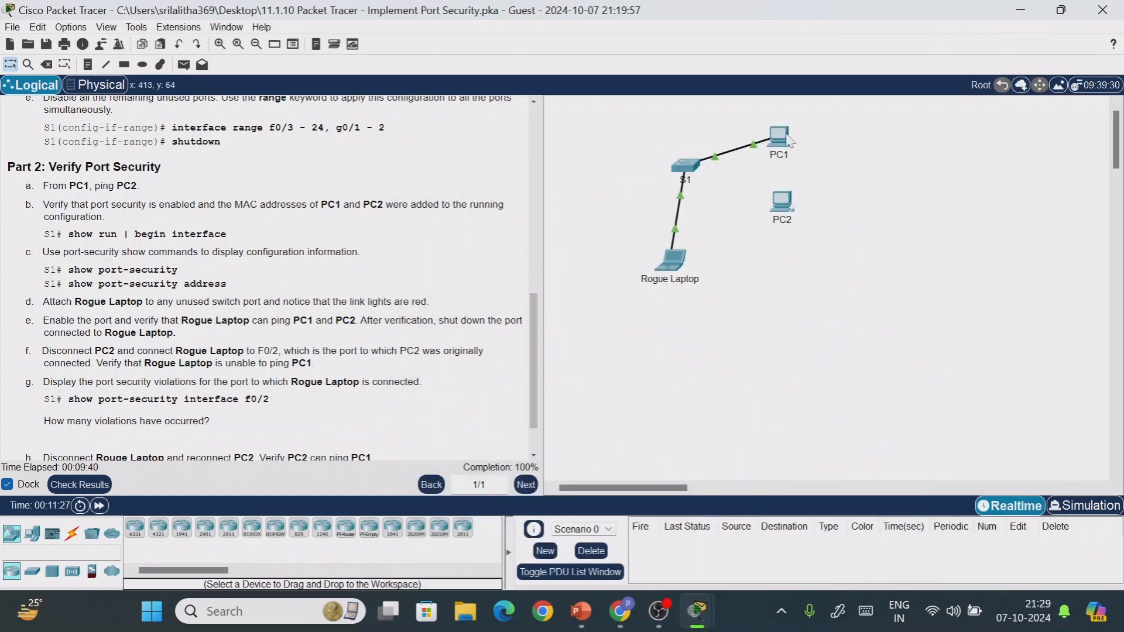
# - Open Rogue Laptop's Command Prompt and ping PC1 at 10.10.10.10
pyautogui.moveTo(789, 139)
pyautogui.click(673, 259)
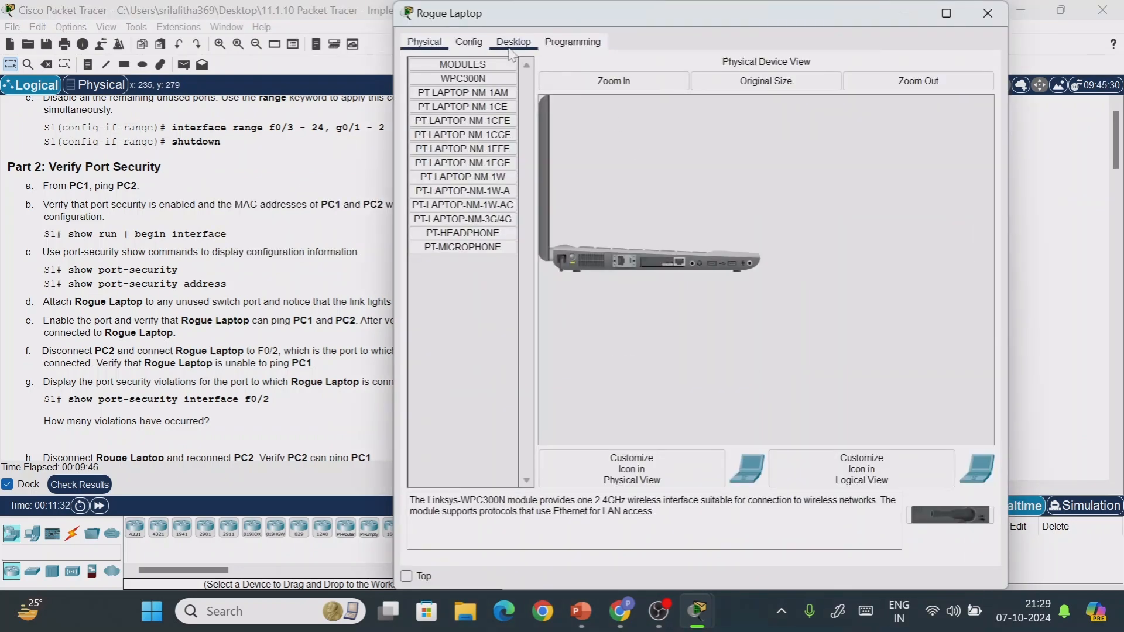
pyautogui.click(511, 44)
pyautogui.click(806, 117)
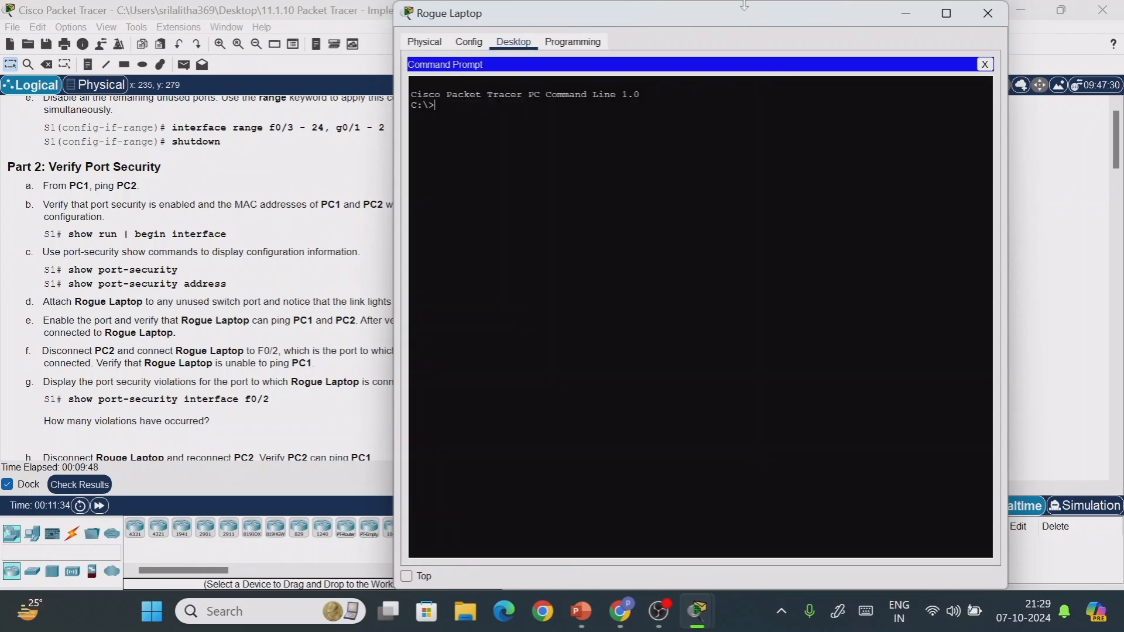
pyautogui.moveTo(744, 3); pyautogui.dragTo(526, 315)
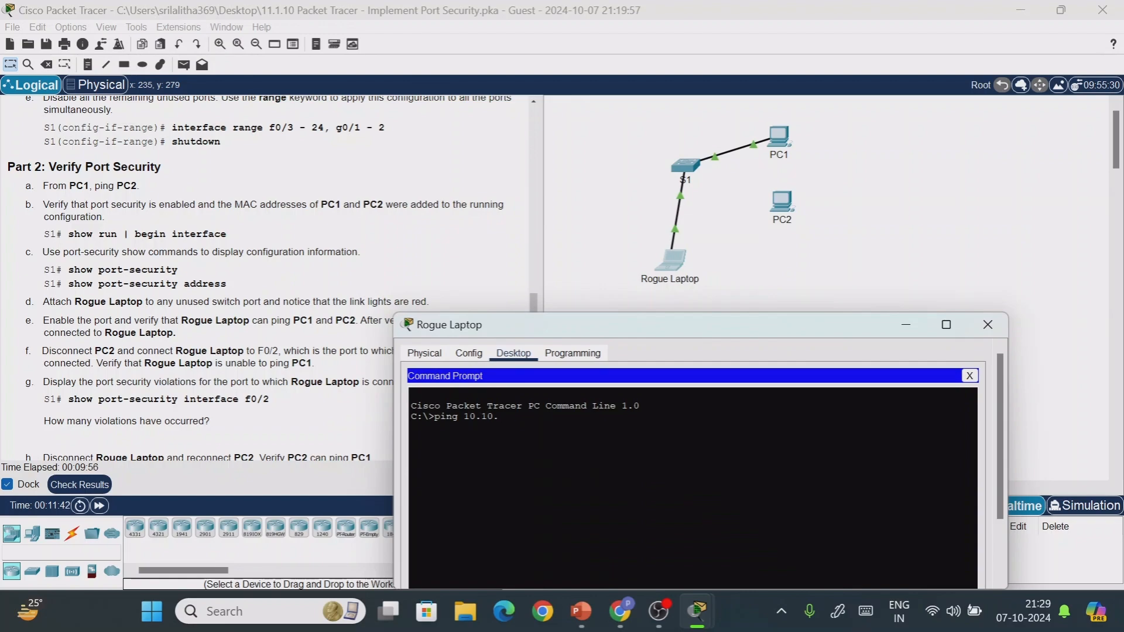
pyautogui.press('Return')
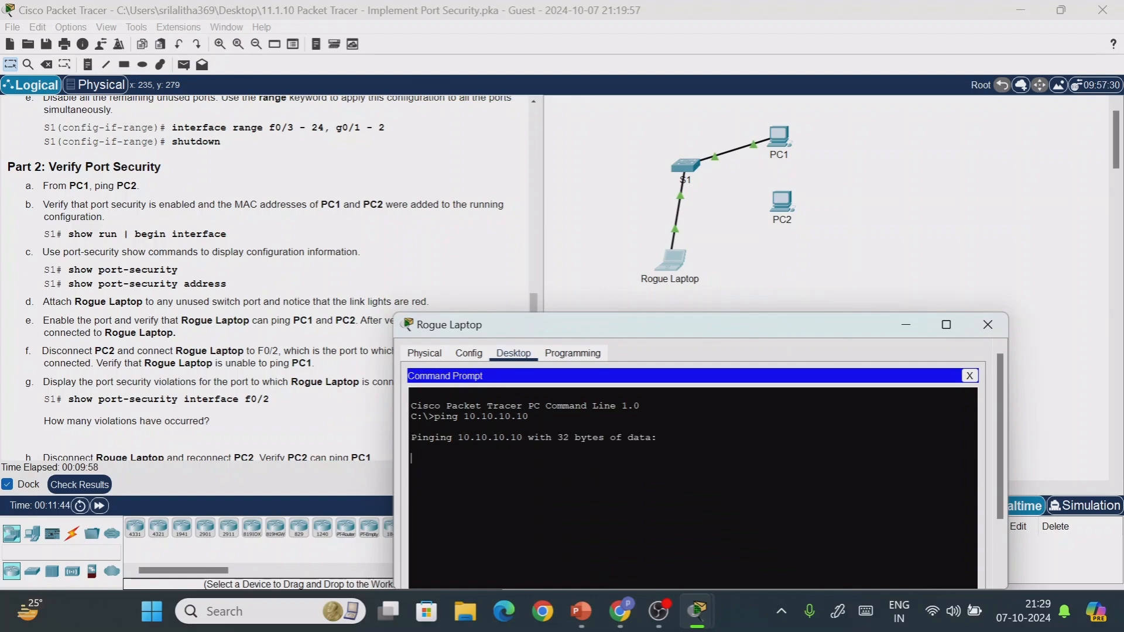
# - Set the Rogue Laptop and S1 windows apart and check the progress of the laptop's ping
pyautogui.moveTo(562, 325); pyautogui.dragTo(191, 208)
pyautogui.click(683, 168)
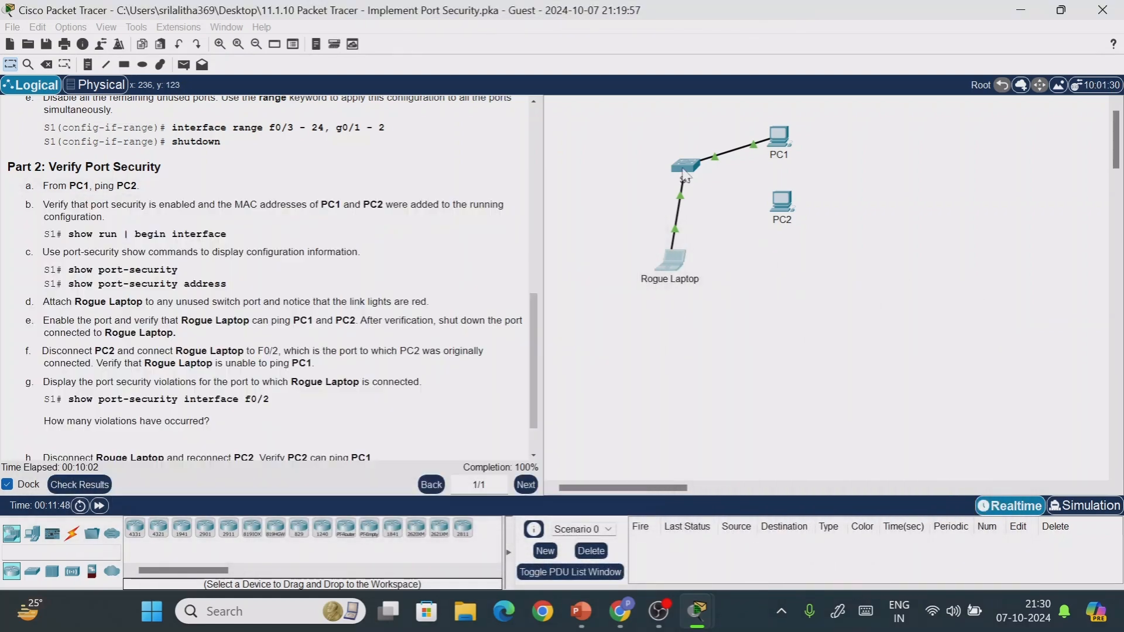
pyautogui.moveTo(629, 19); pyautogui.dragTo(837, 199)
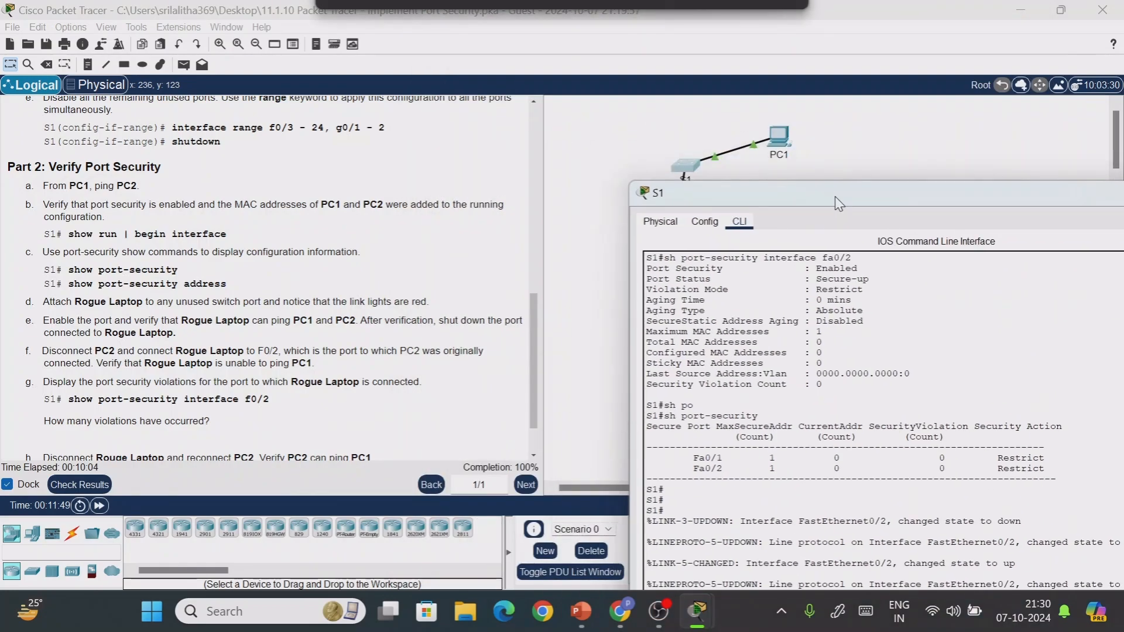
pyautogui.moveTo(705, 193); pyautogui.dragTo(749, 203)
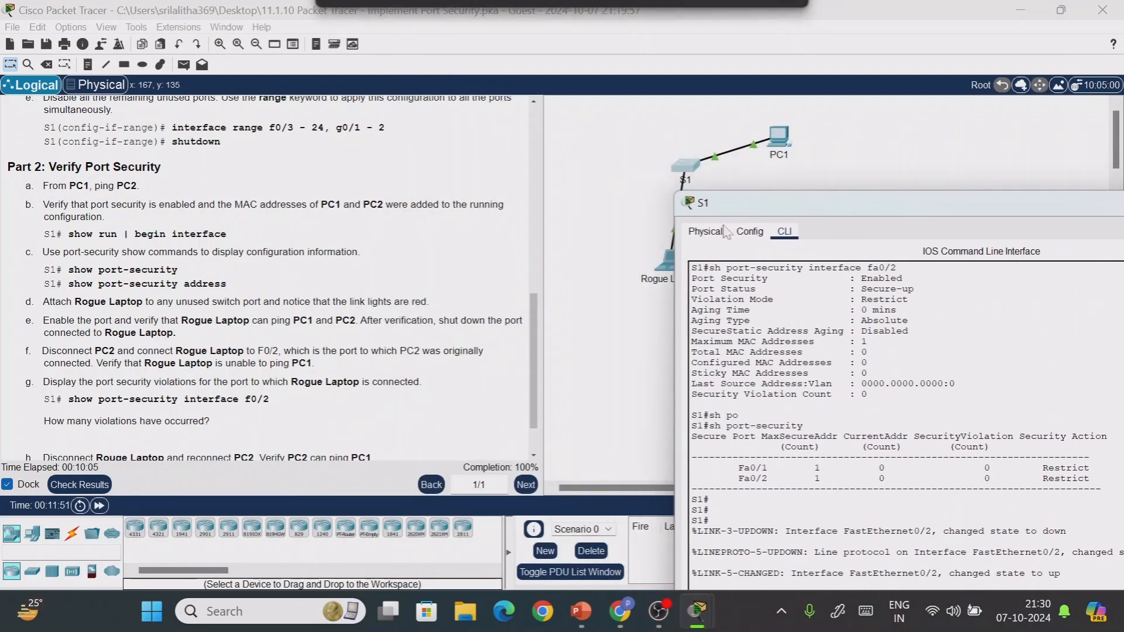
pyautogui.click(671, 266)
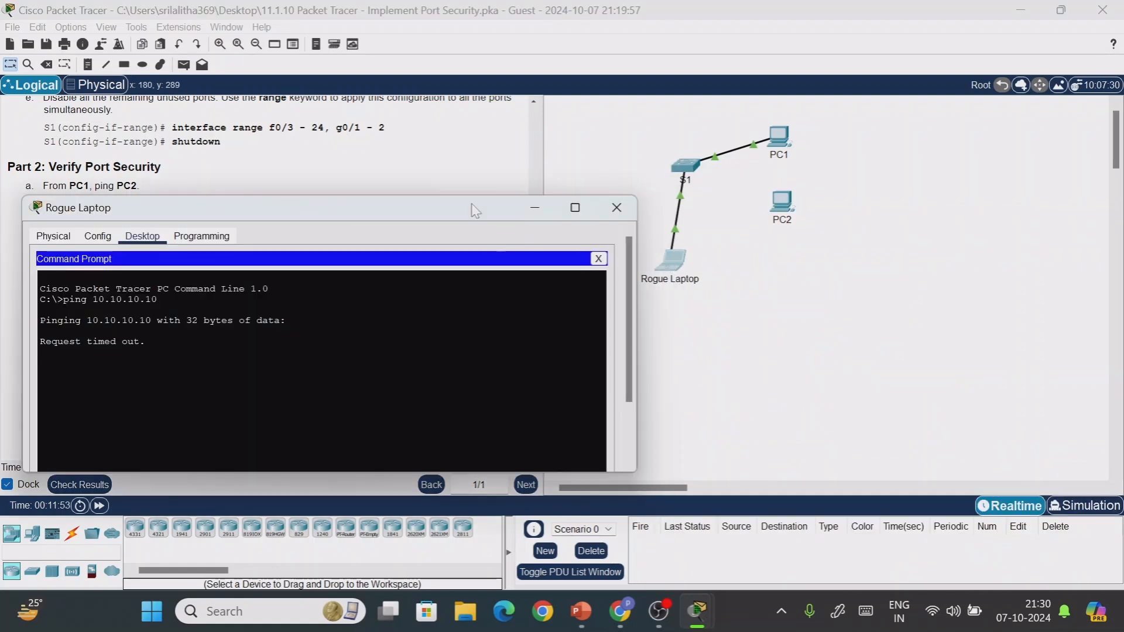
pyautogui.moveTo(477, 211); pyautogui.dragTo(433, 179)
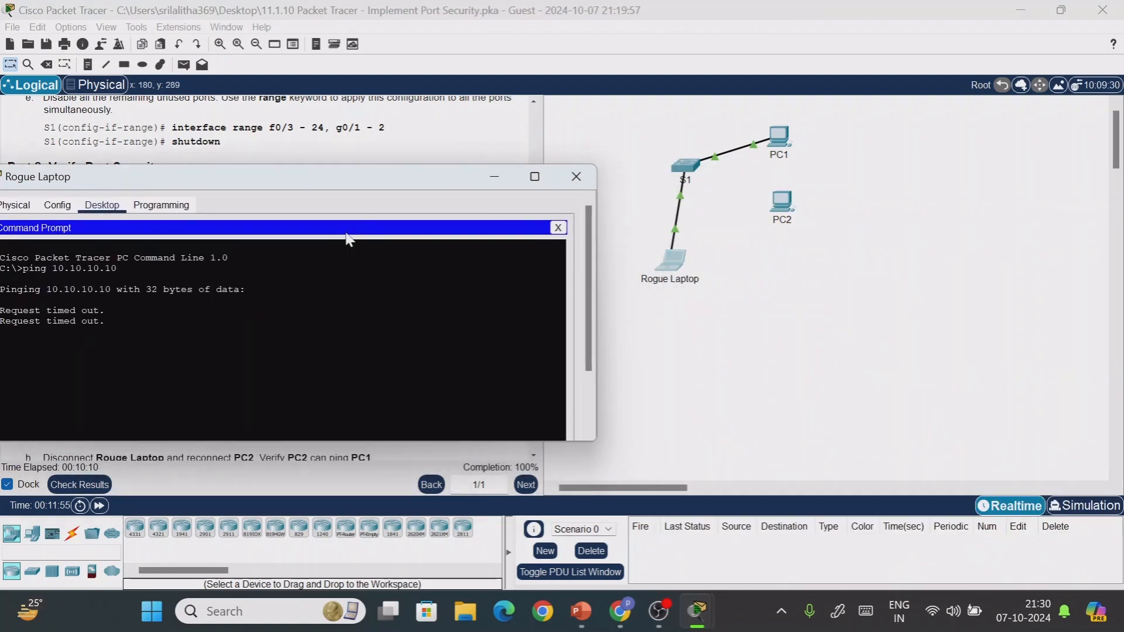
# - Run sh port-security on S1 and check the violation count of Fa0/2 after Rogue Laptop's ping
pyautogui.click(690, 168)
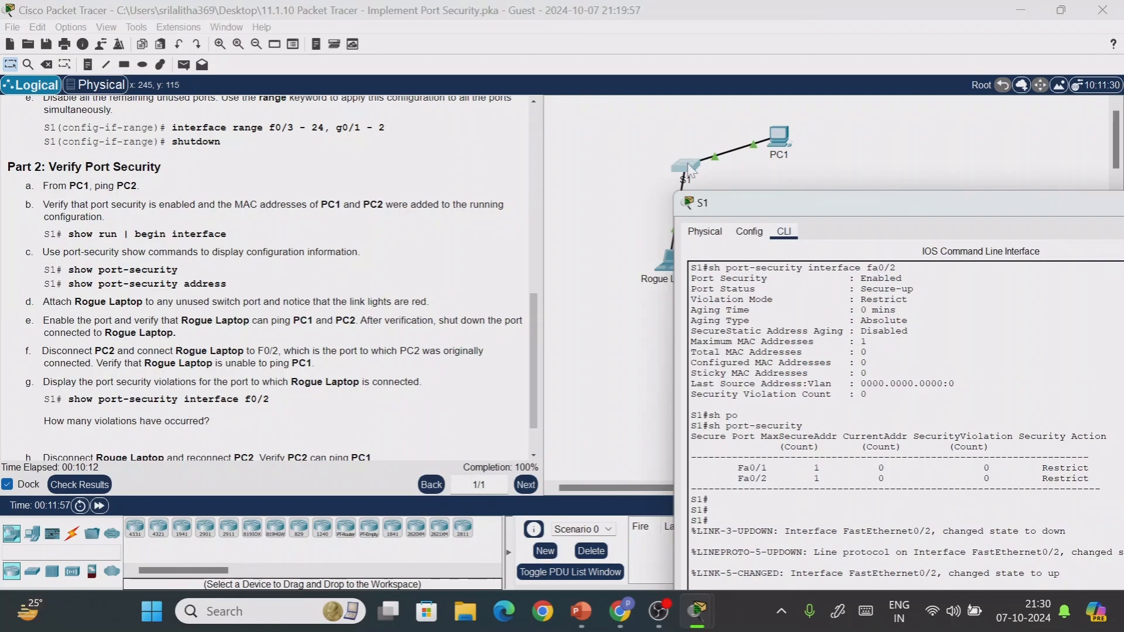
pyautogui.moveTo(860, 204); pyautogui.dragTo(702, 78)
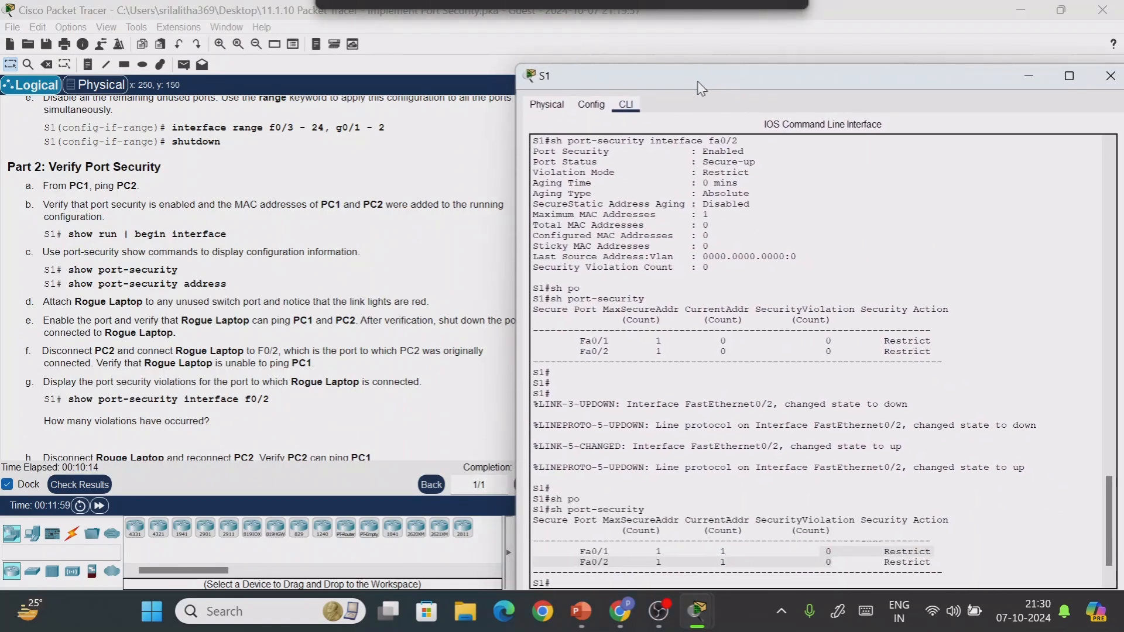
pyautogui.moveTo(1108, 514); pyautogui.dragTo(1108, 522)
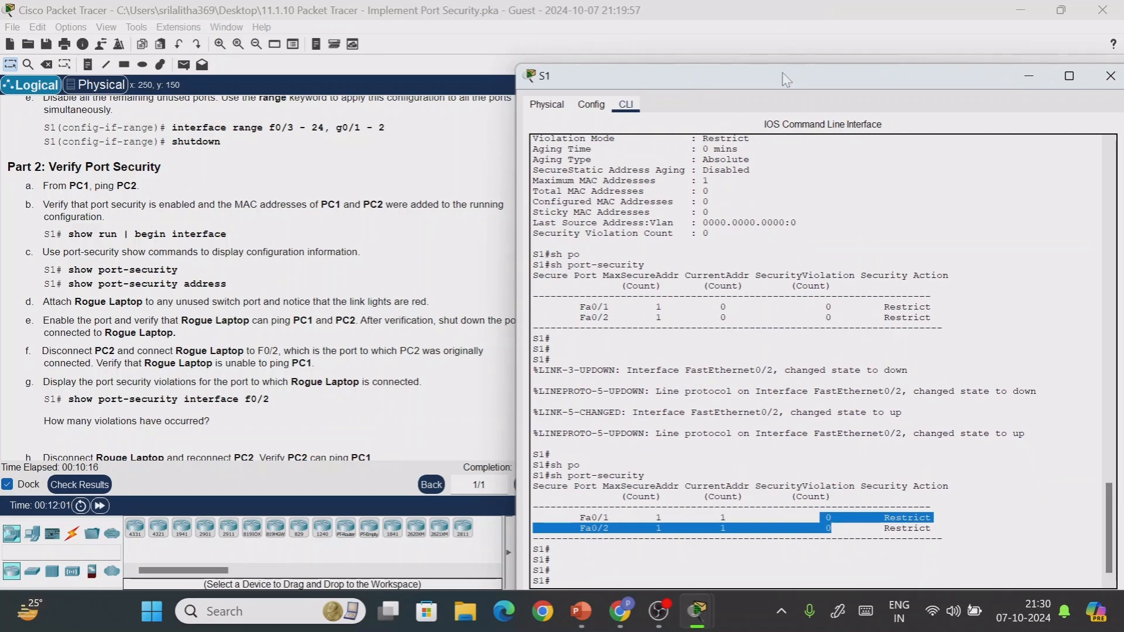
pyautogui.moveTo(786, 78); pyautogui.dragTo(779, 31)
pyautogui.click(543, 523)
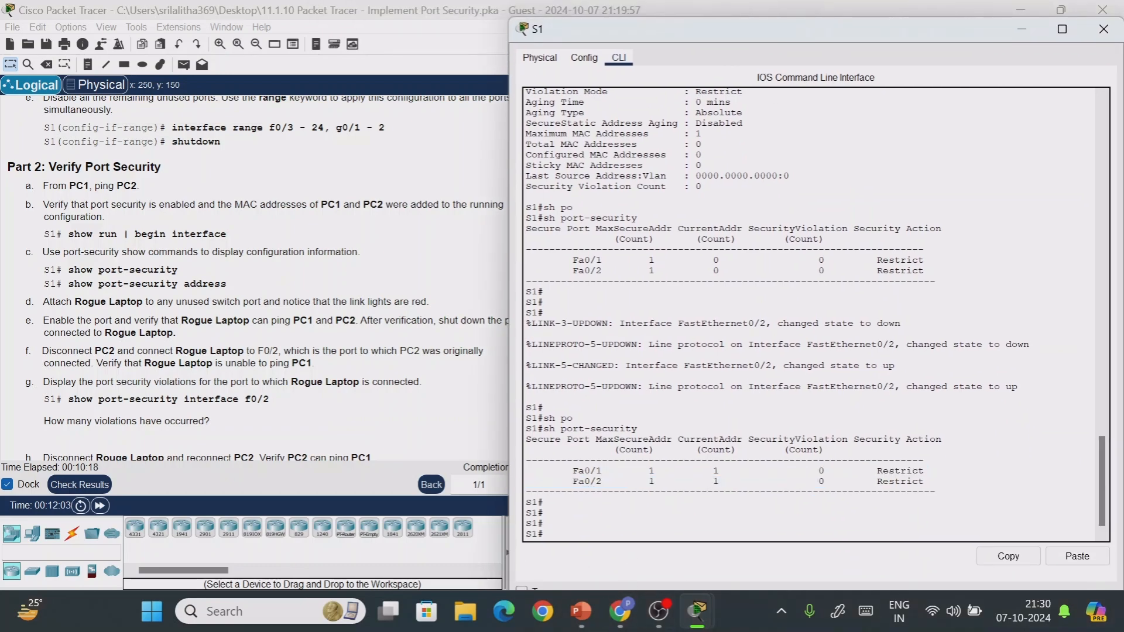
pyautogui.write('sh port-security')
pyautogui.press('Return')
pyautogui.press('Return')
pyautogui.press('Return')
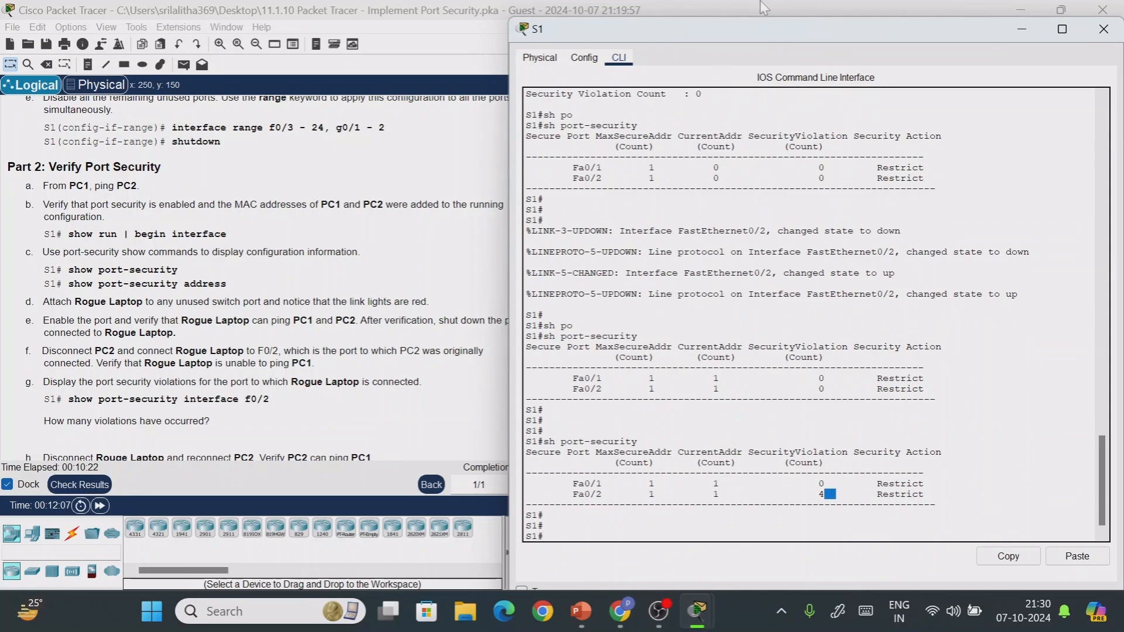
# - Return to Rogue Laptop's Command Prompt and repeat the ping to 10.10.10.10
pyautogui.moveTo(771, 30); pyautogui.dragTo(789, 120)
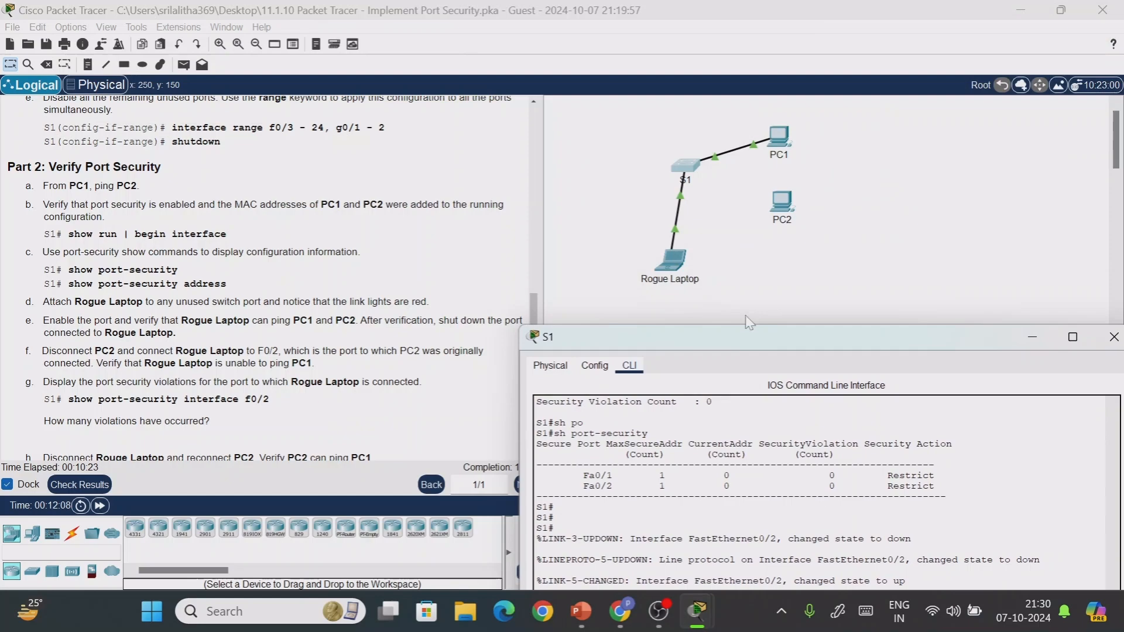
pyautogui.click(673, 258)
pyautogui.moveTo(1, 310); pyautogui.dragTo(106, 343)
pyautogui.click(105, 343)
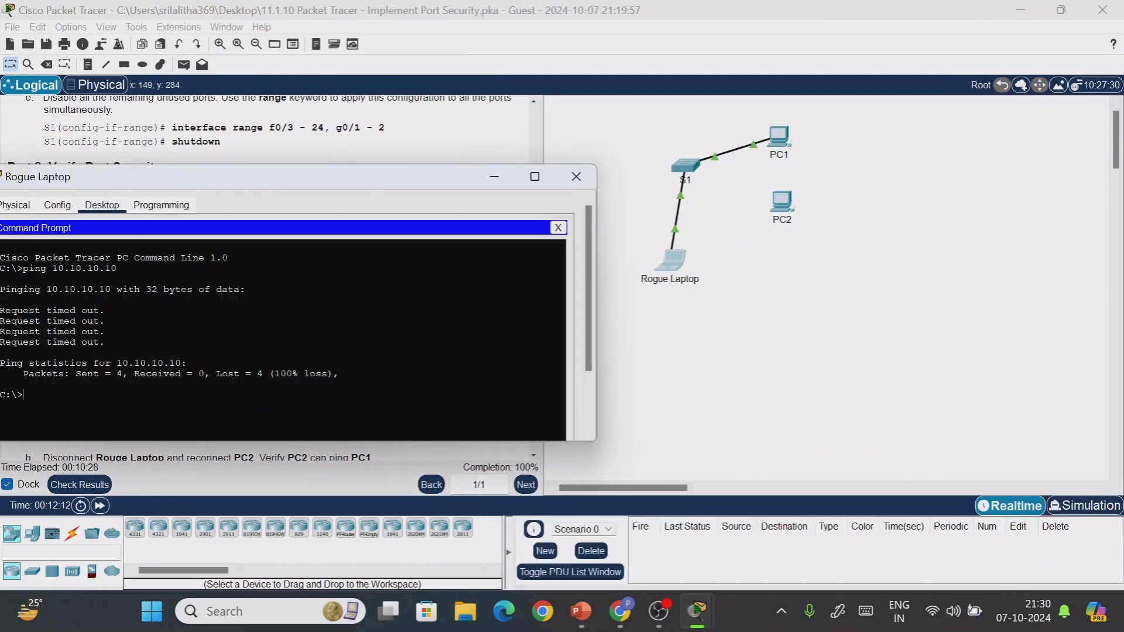
pyautogui.press('Up')
pyautogui.press('Return')
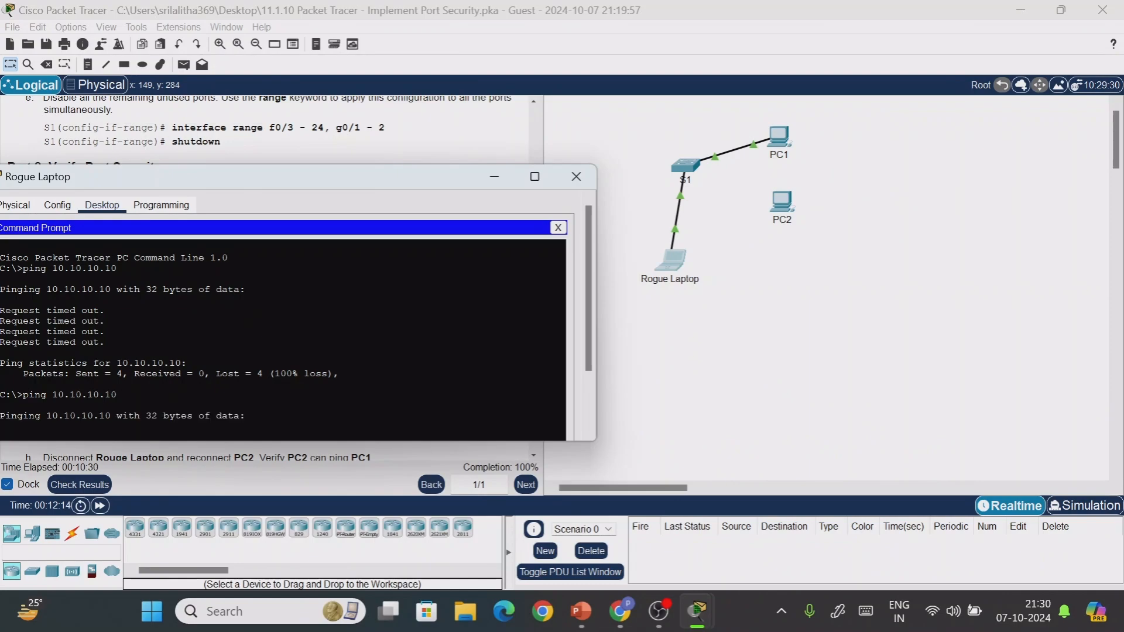
# - Run sh port-security repeatedly on S1 during the second ping to track Fa0/2's violation count, and minimize the S1 window
pyautogui.click(685, 166)
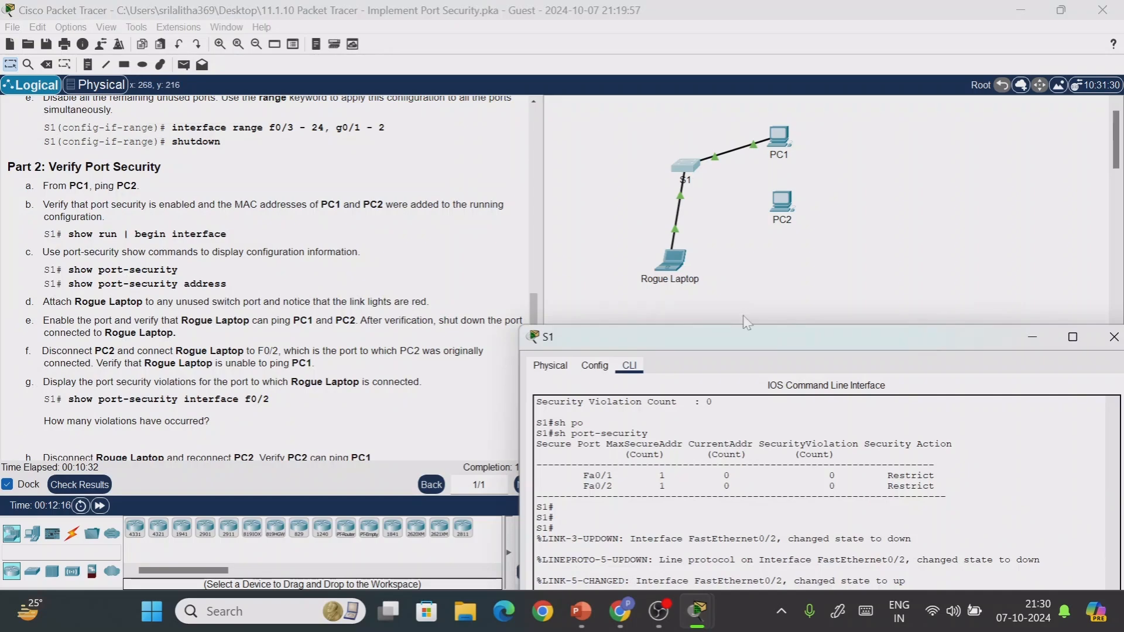
pyautogui.moveTo(790, 338); pyautogui.dragTo(702, 23)
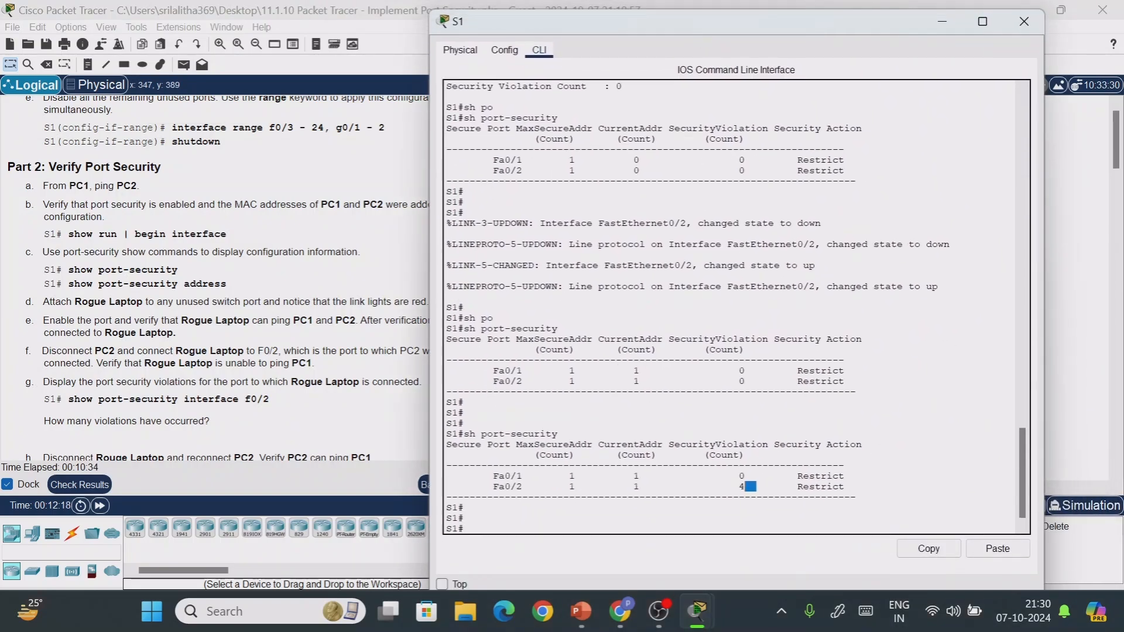
pyautogui.press('Up')
pyautogui.press('Return')
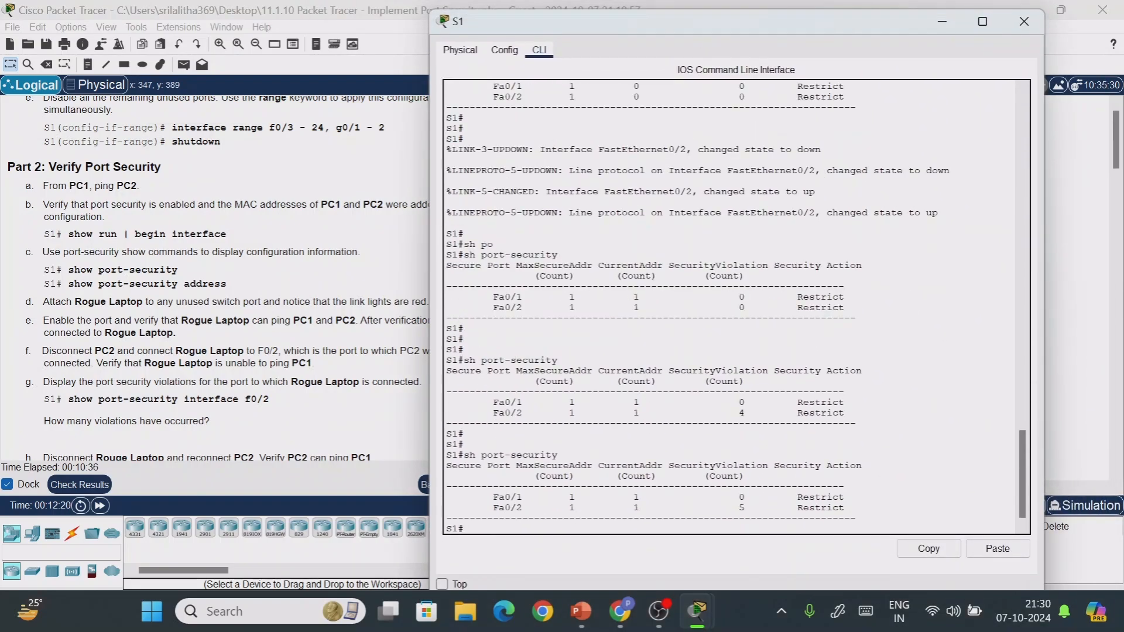
pyautogui.press('Up')
pyautogui.press('Return')
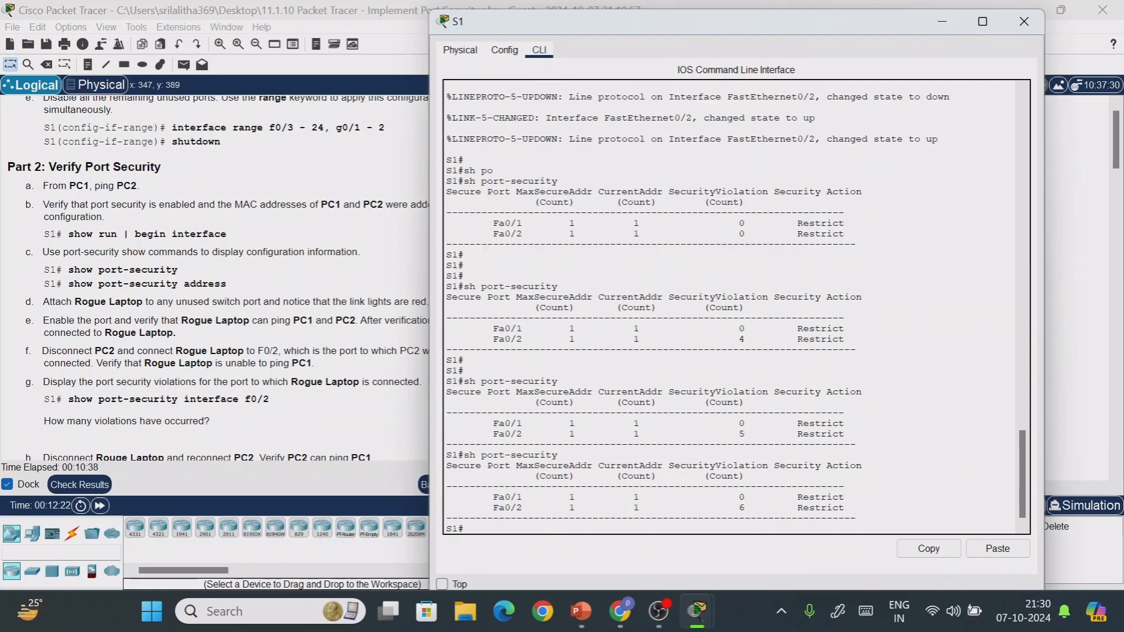
pyautogui.press('Up')
pyautogui.press('Return')
pyautogui.press('Up')
pyautogui.press('Return')
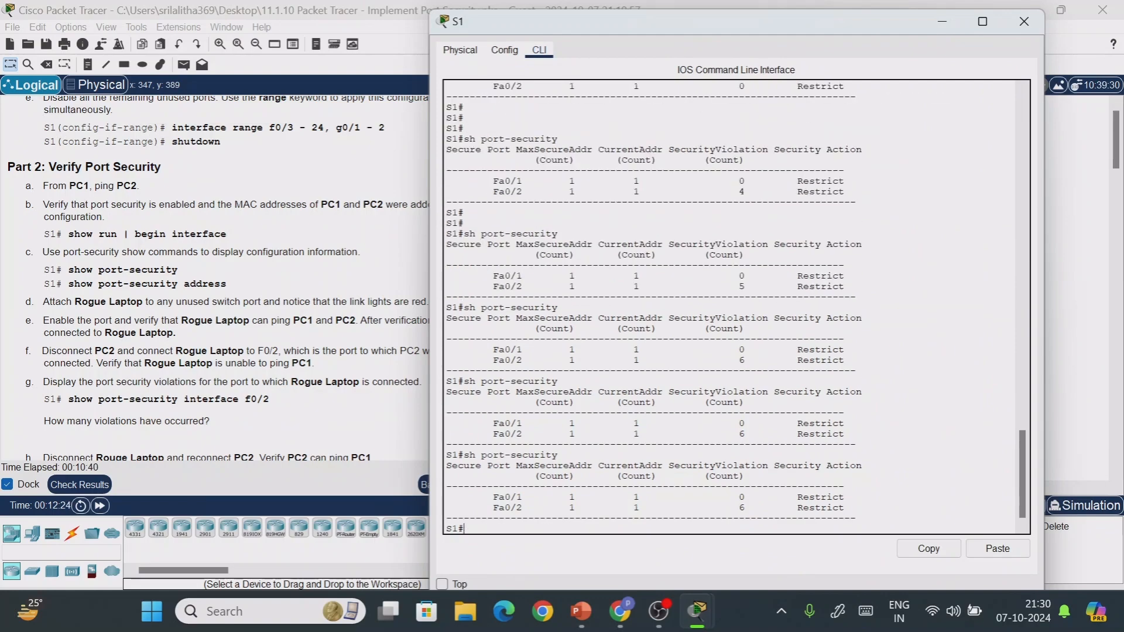
pyautogui.press('Up')
pyautogui.press('Return')
pyautogui.press('Up')
pyautogui.press('Return')
pyautogui.press('Up')
pyautogui.press('Return')
pyautogui.press('Up')
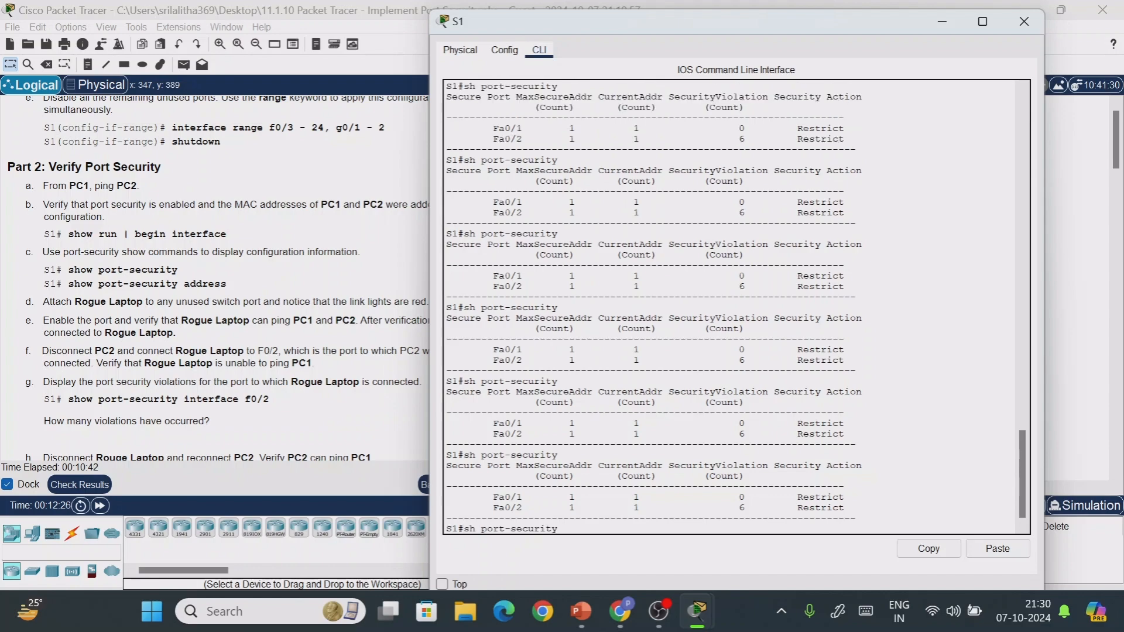
pyautogui.press('Return')
pyautogui.press('Up')
pyautogui.press('Return')
pyautogui.press('Up')
pyautogui.press('Return')
pyautogui.press('Up')
pyautogui.press('Return')
pyautogui.press('Up')
pyautogui.press('Return')
pyautogui.press('Up')
pyautogui.press('Return')
pyautogui.press('Up')
pyautogui.moveTo(802, 497); pyautogui.dragTo(839, 497)
pyautogui.click(939, 23)
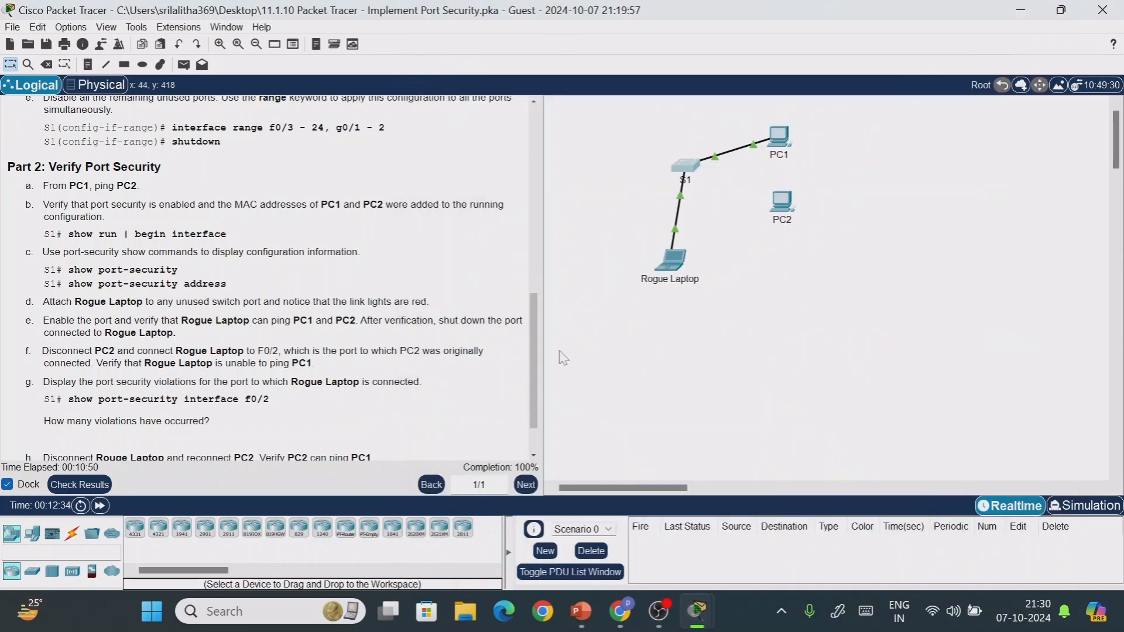
# - Move S1's cable from Rogue Laptop back to PC2's FastEthernet0 port, following step h of the instructions
pyautogui.scroll(-2, 529, 445)
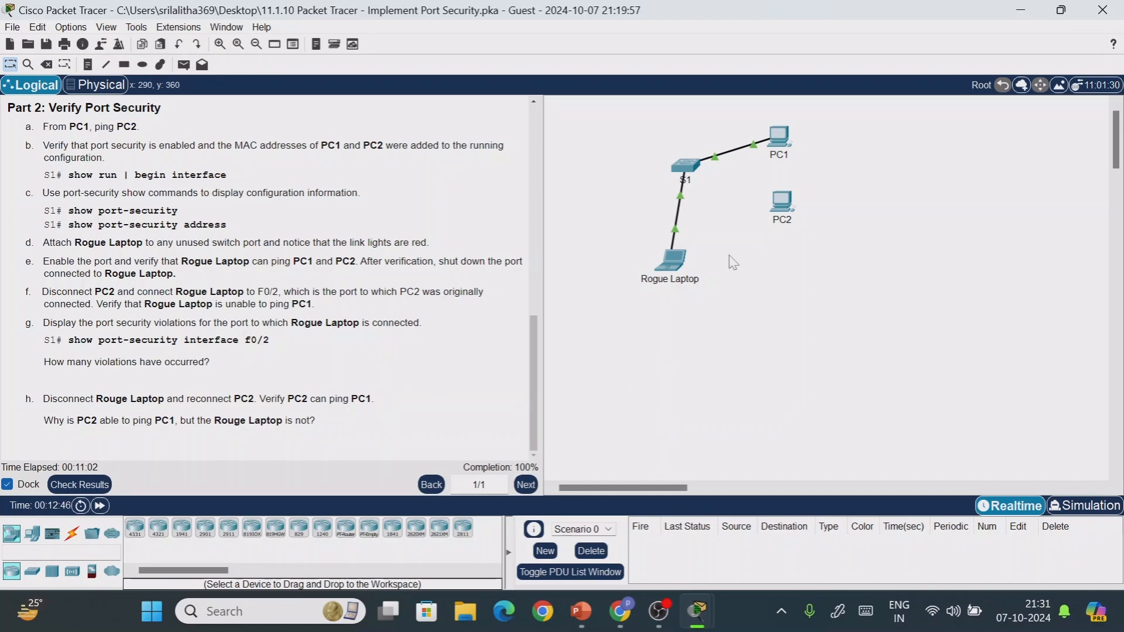
pyautogui.moveTo(676, 236); pyautogui.dragTo(783, 199)
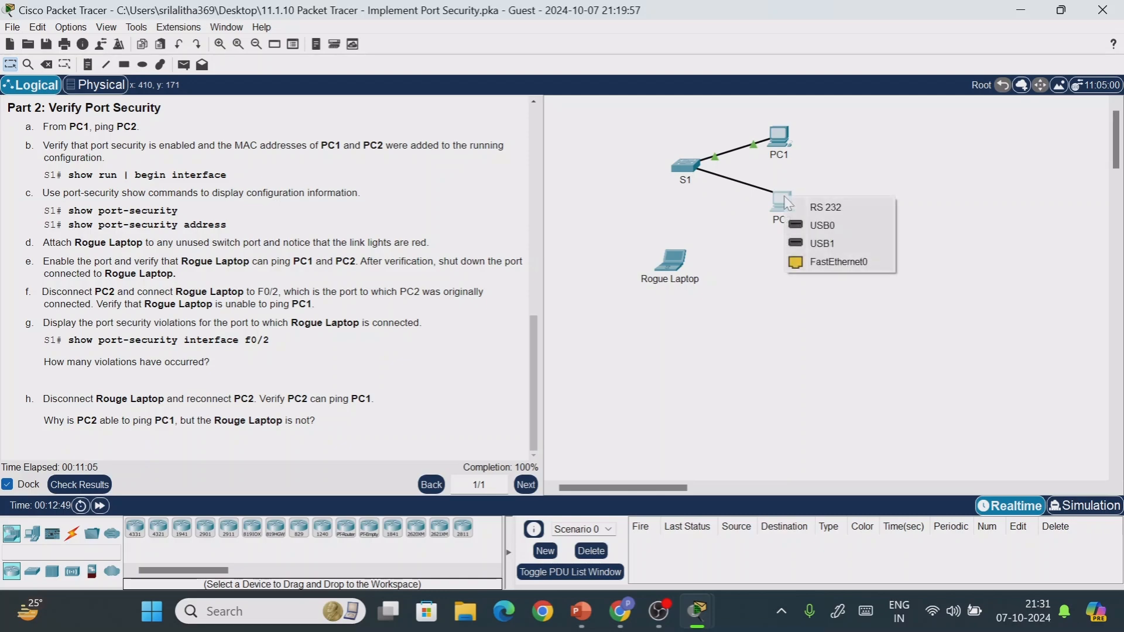
pyautogui.click(823, 265)
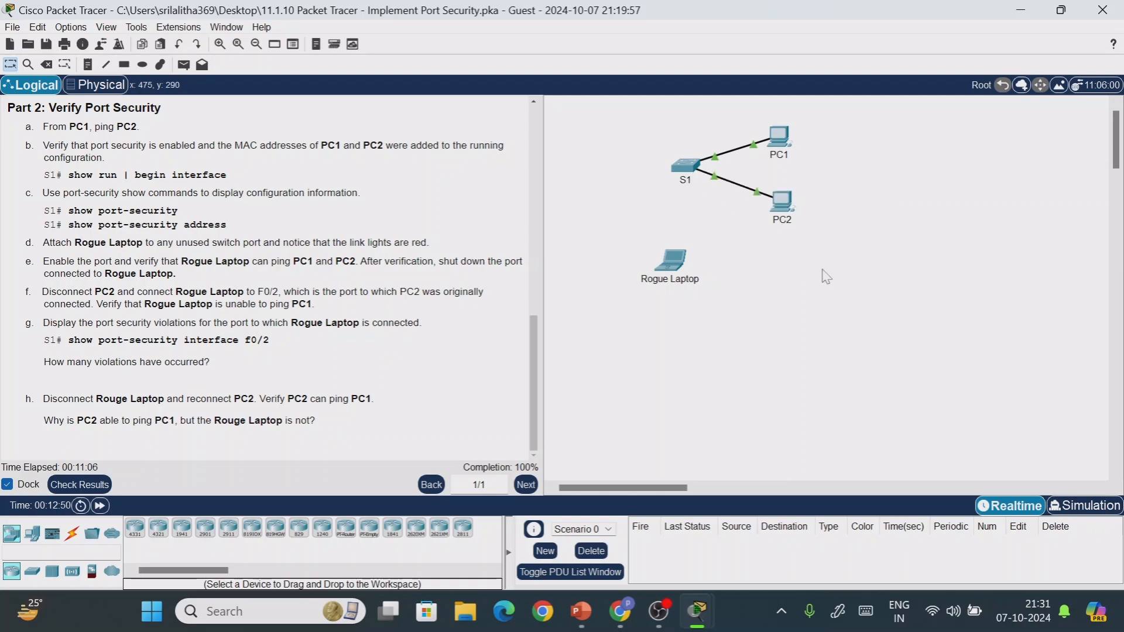
# - Repeat the ping to 10.10.10.10 from PC2's Command Prompt and minimize PC2's window
pyautogui.click(776, 204)
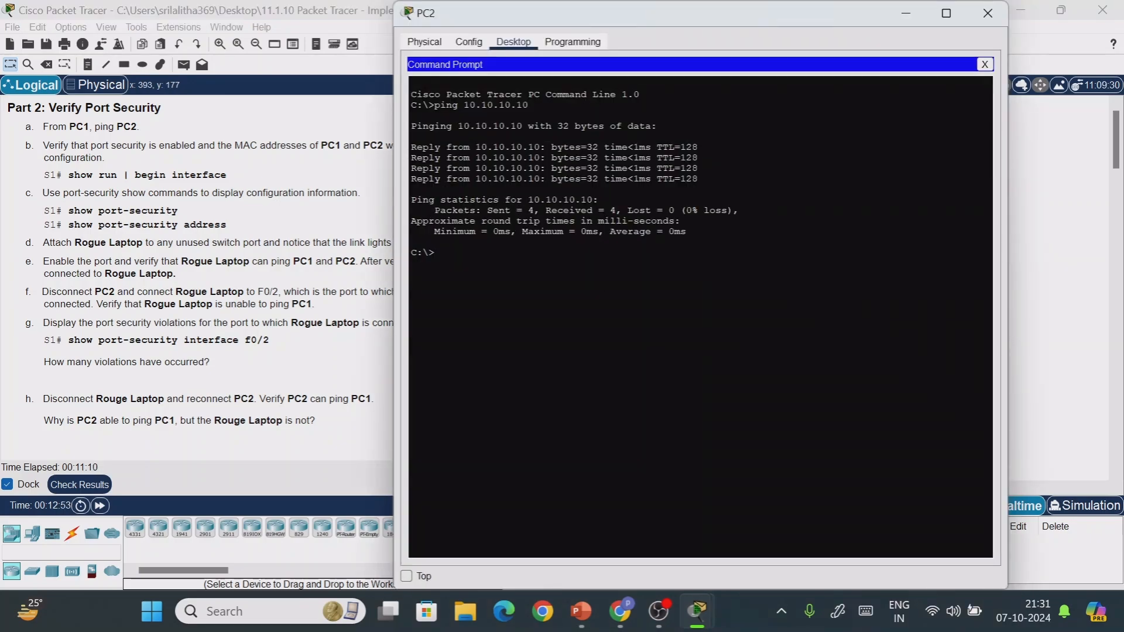
pyautogui.press('Up')
pyautogui.moveTo(522, 2); pyautogui.dragTo(222, 114)
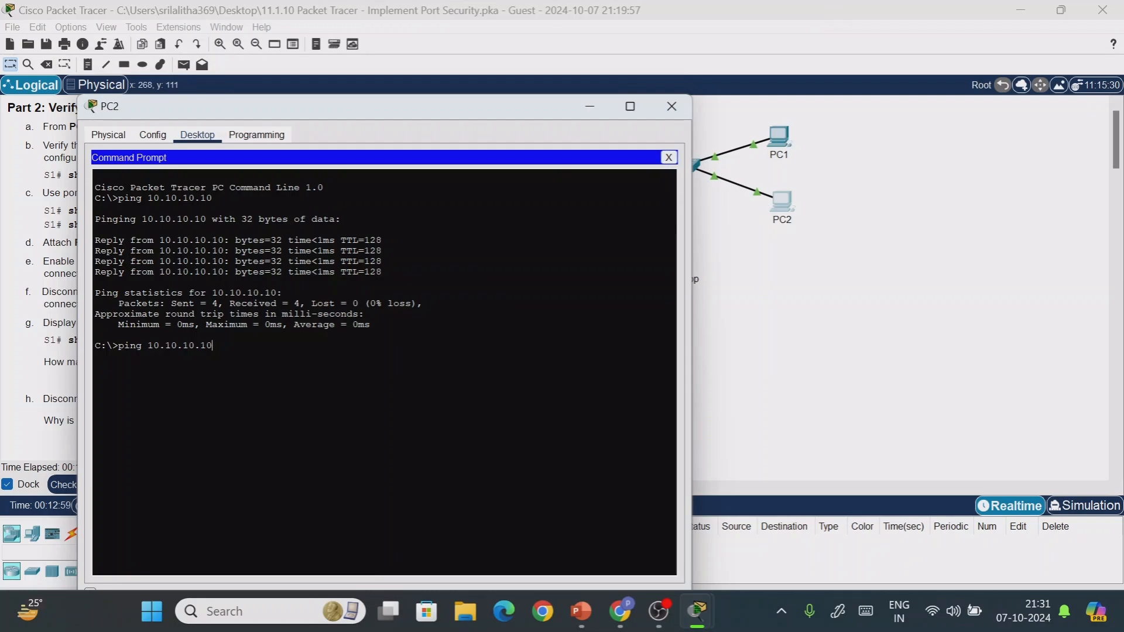
pyautogui.press('Return')
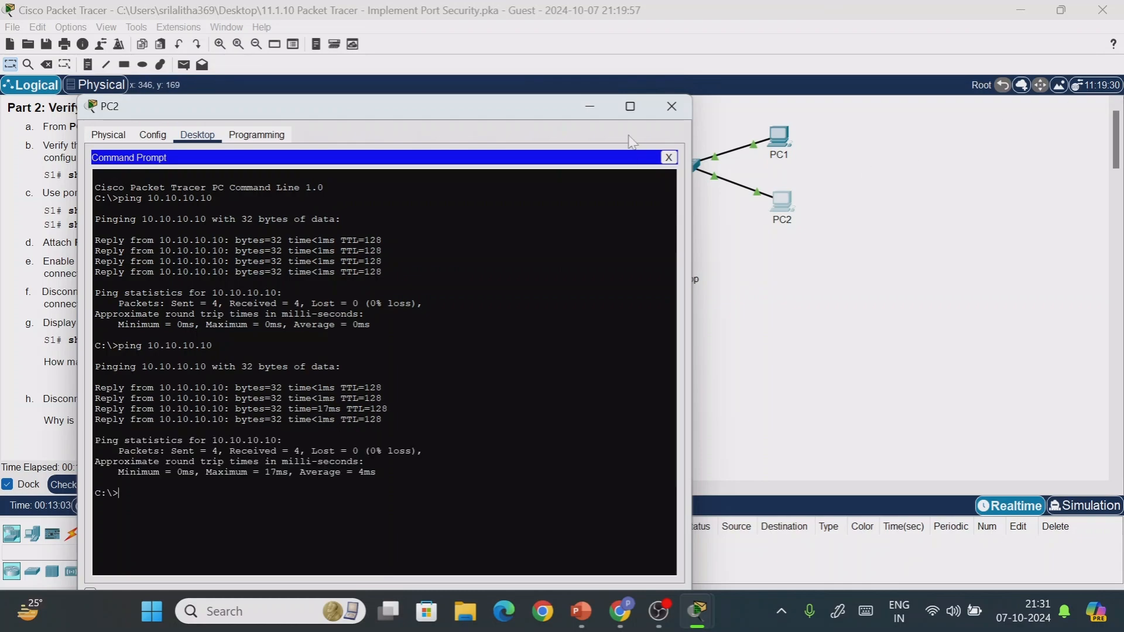
pyautogui.click(575, 111)
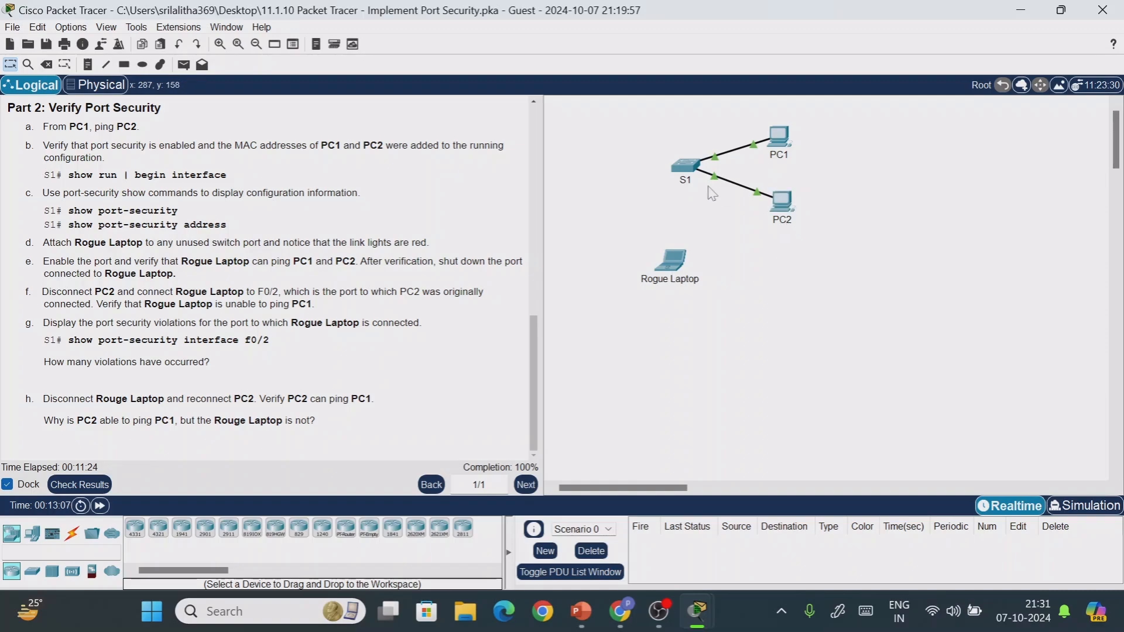
# - Run sh port-security on S1 with PC2 reconnected, and compare the violation counts of Fa0/1 and Fa0/2
pyautogui.click(688, 168)
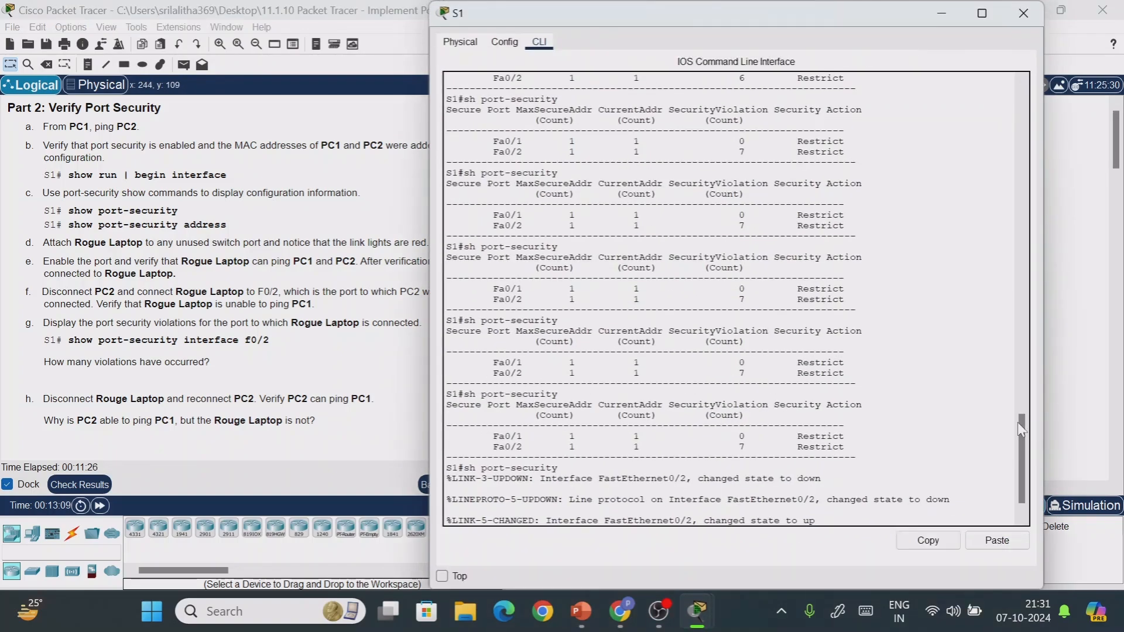
pyautogui.moveTo(1021, 429); pyautogui.dragTo(1021, 339)
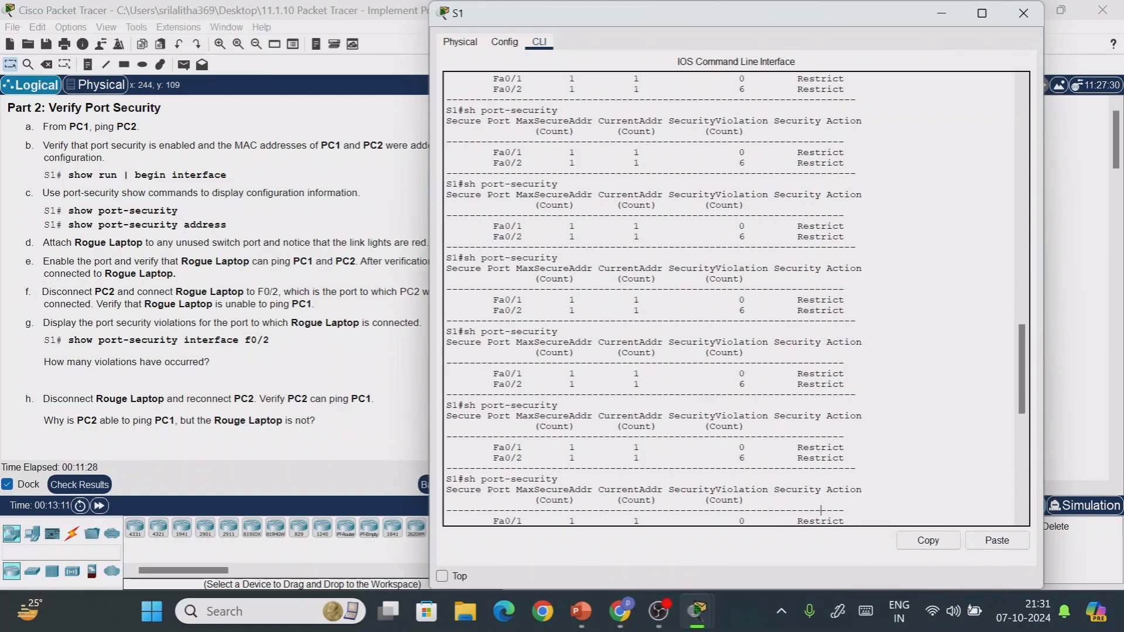
pyautogui.press('Return')
pyautogui.press('Return')
pyautogui.press('Return')
pyautogui.write('sh')
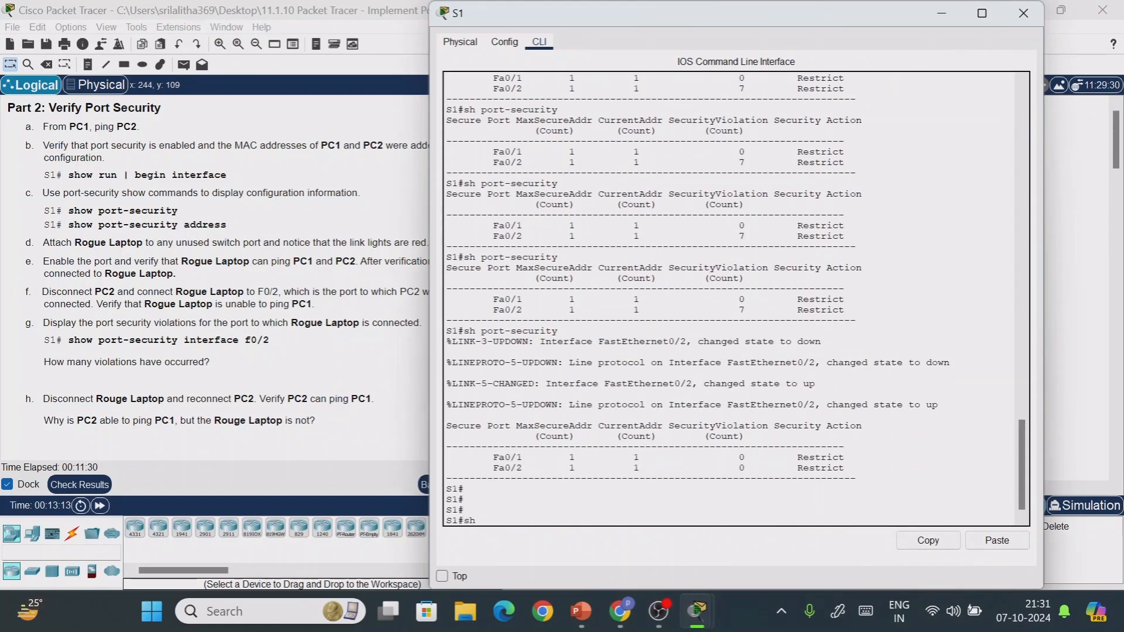
pyautogui.write(' po')
pyautogui.press('Tab')
pyautogui.press('Return')
pyautogui.moveTo(739, 489); pyautogui.dragTo(762, 499)
pyautogui.click(756, 499)
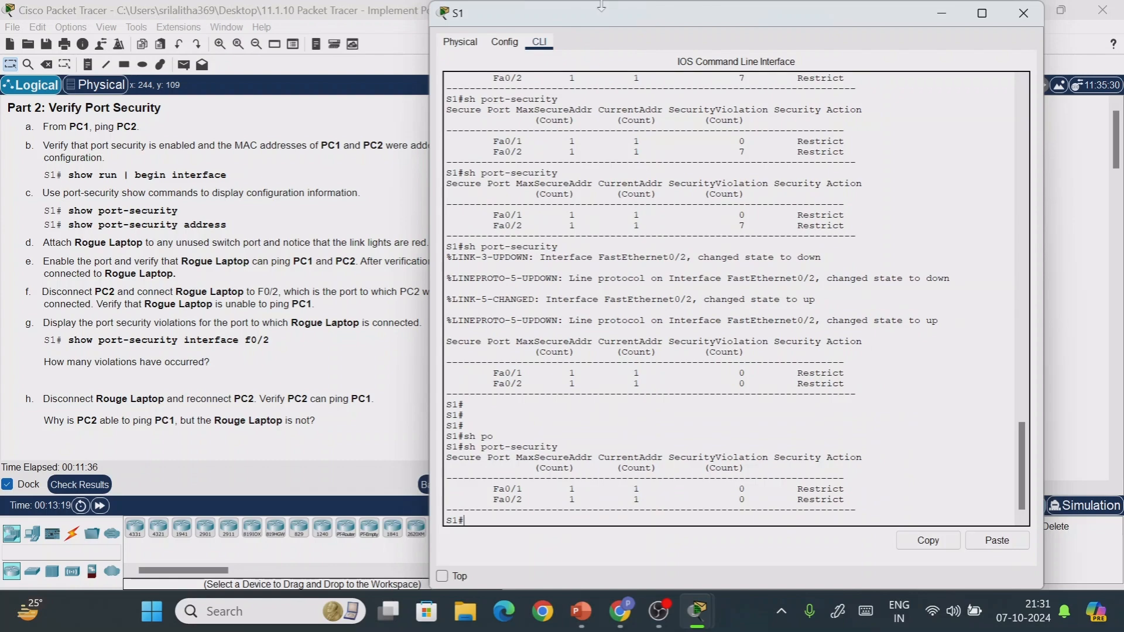
# - Uncover the topology beside the S1 window and check which switch port the cable to PC2 uses
pyautogui.moveTo(597, 1); pyautogui.dragTo(524, 71)
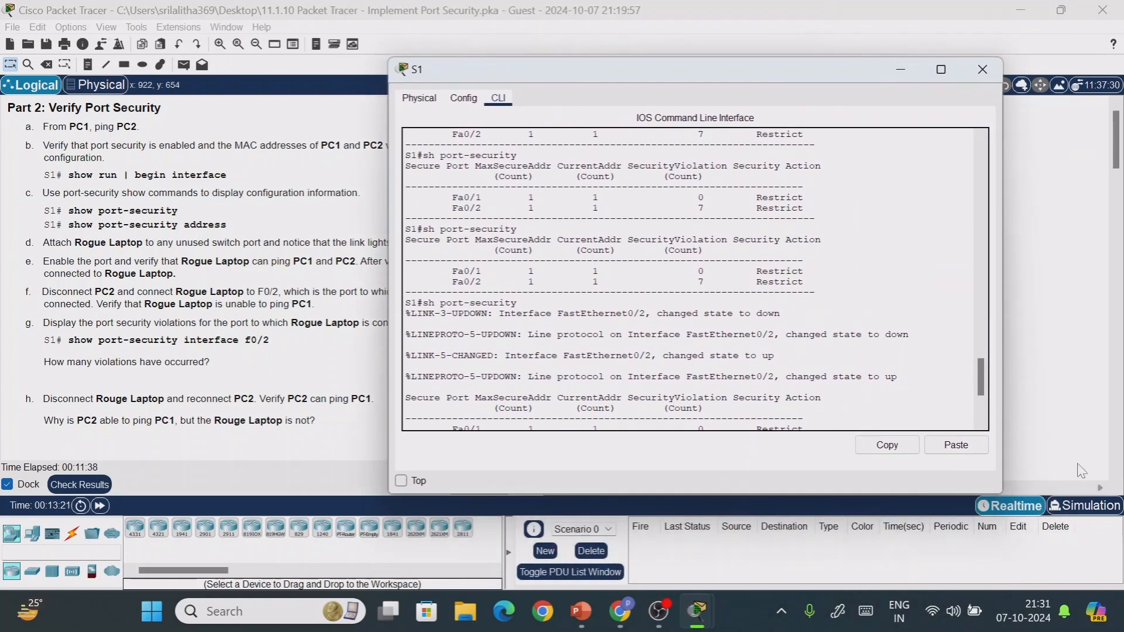
pyautogui.moveTo(982, 371); pyautogui.dragTo(970, 420)
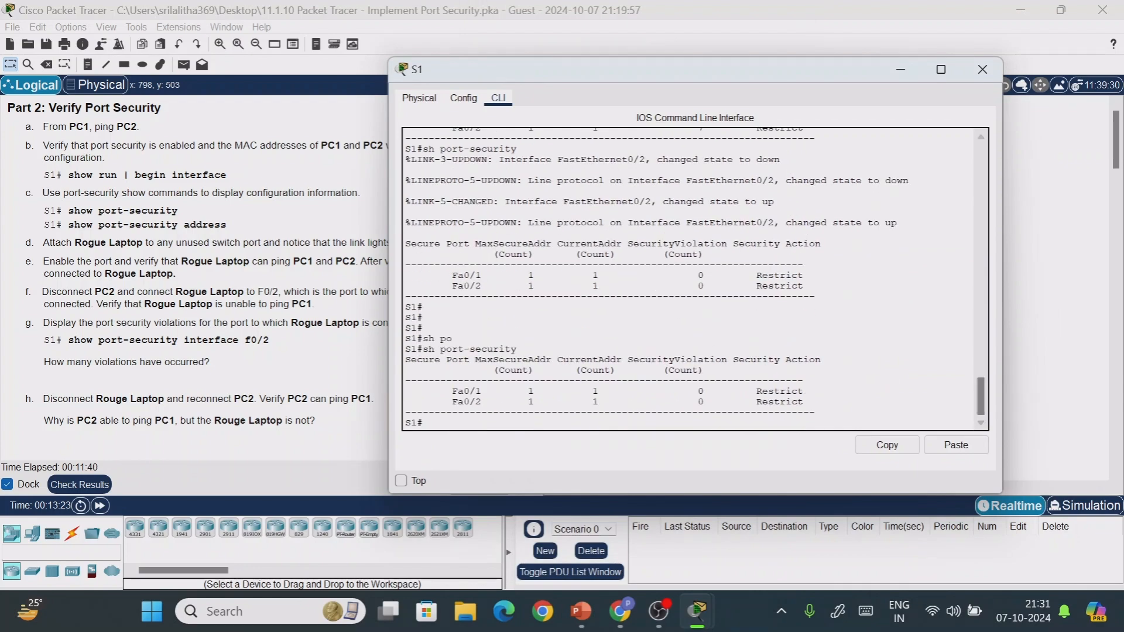
pyautogui.moveTo(714, 70); pyautogui.dragTo(359, 125)
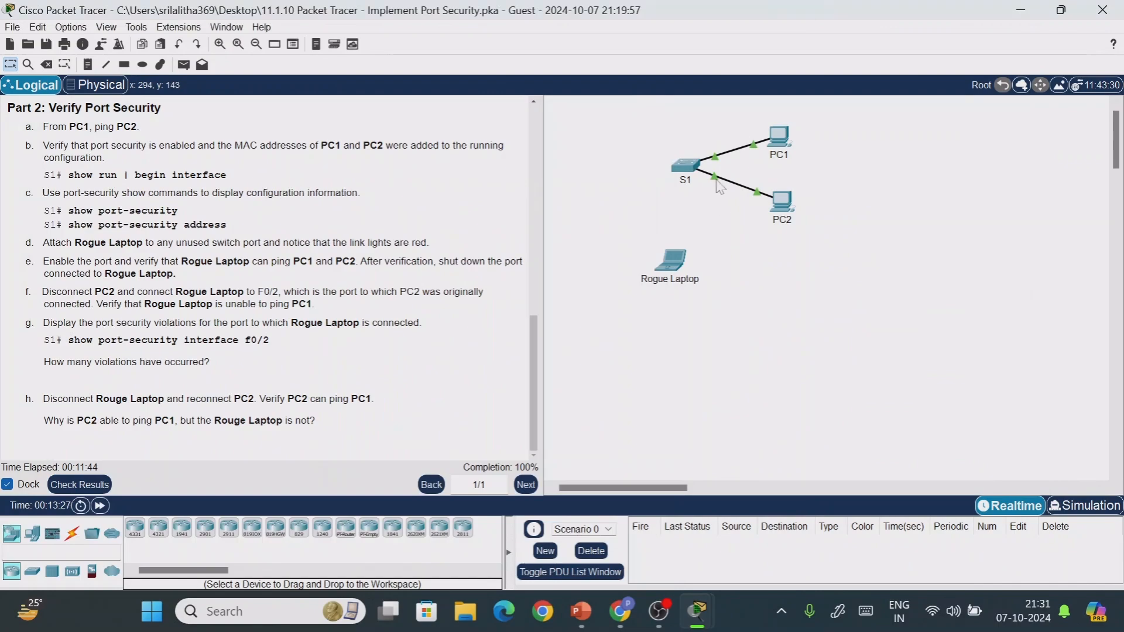
pyautogui.moveTo(720, 186)
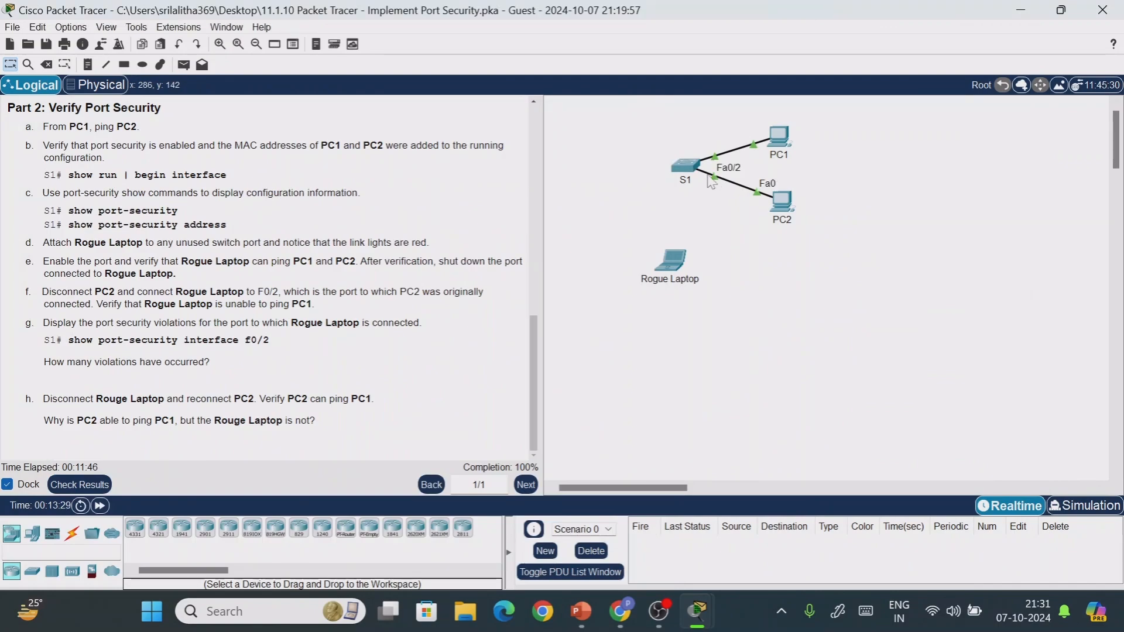
# - Enter interface configuration for fa0/2 on S1 and enable port security with switchport port-security
pyautogui.click(689, 166)
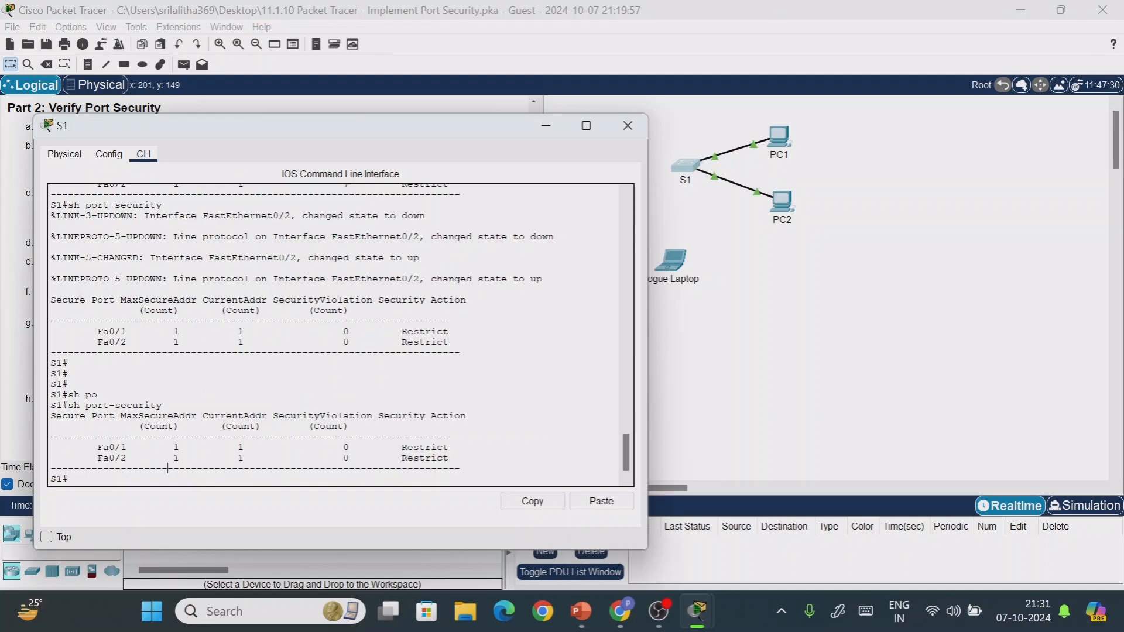
pyautogui.write('config t')
pyautogui.press('Return')
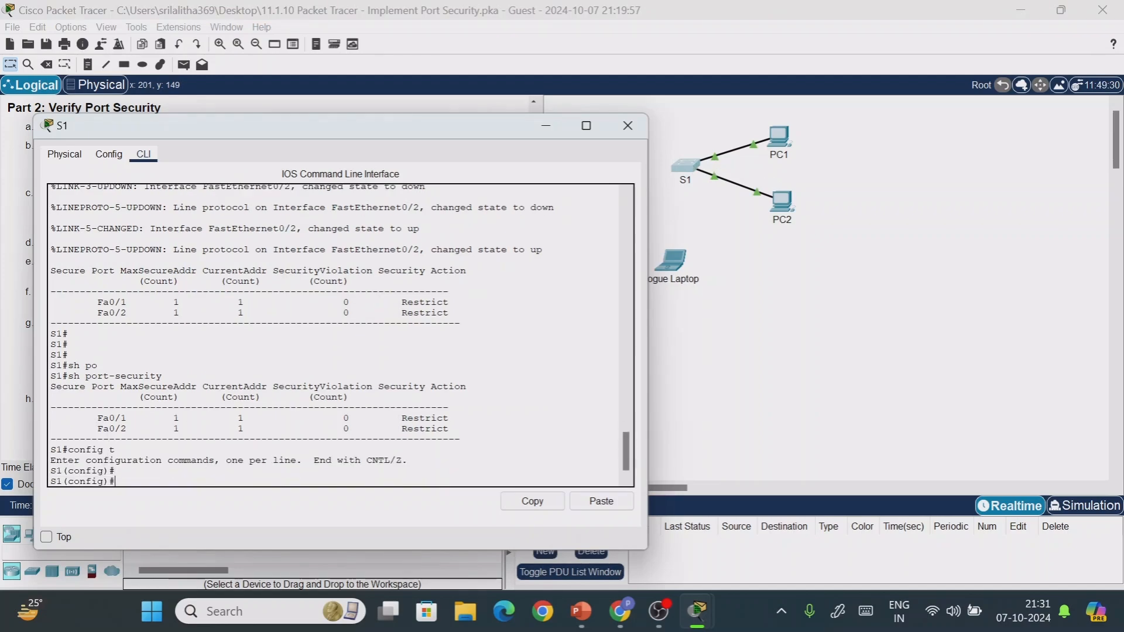
pyautogui.press('Return')
pyautogui.write('int fa0/2')
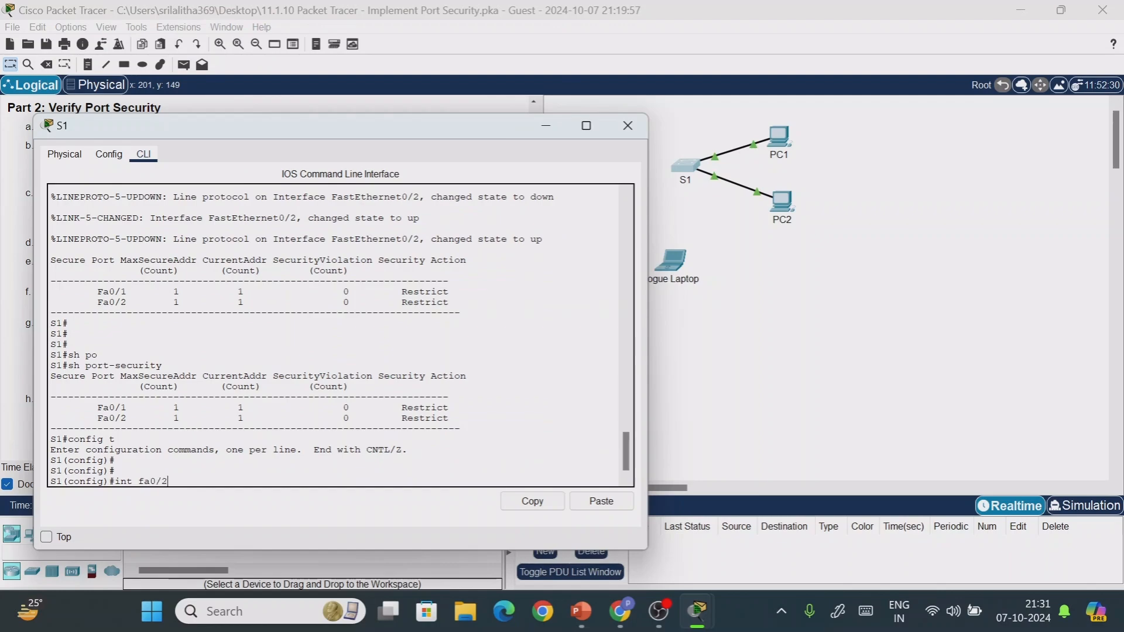
pyautogui.press('Return')
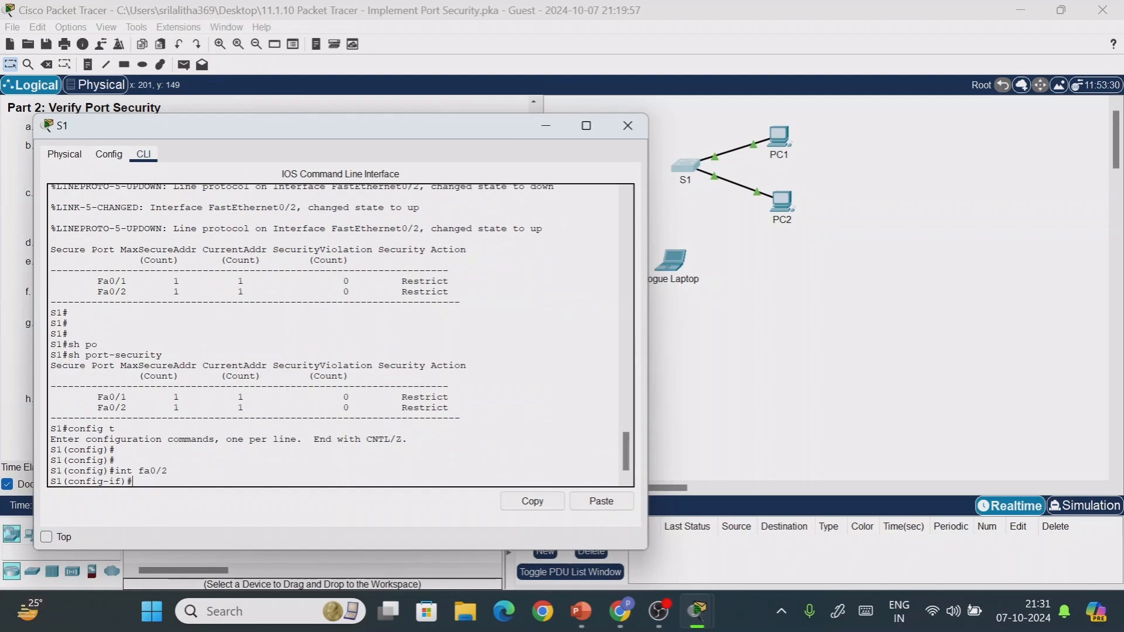
pyautogui.write('sw')
pyautogui.press('Tab')
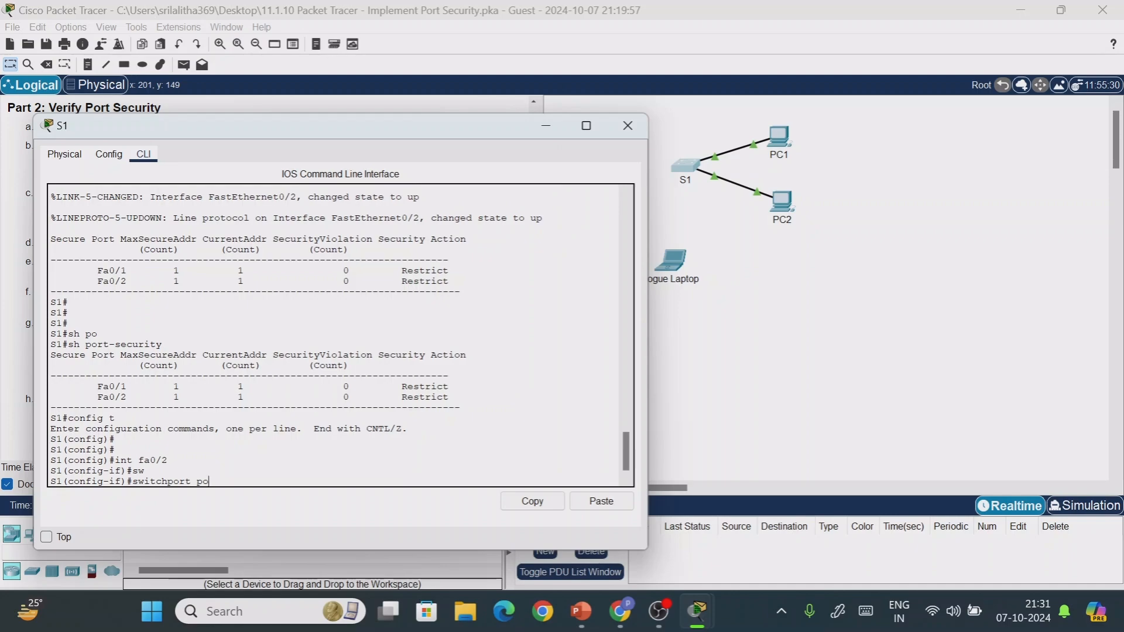
pyautogui.write('po')
pyautogui.press('Tab')
pyautogui.press('Return')
# - List the port-security violation modes, set fa0/2 to protect, and return to privileged EXEC mode
pyautogui.write('sw')
pyautogui.press('Tab')
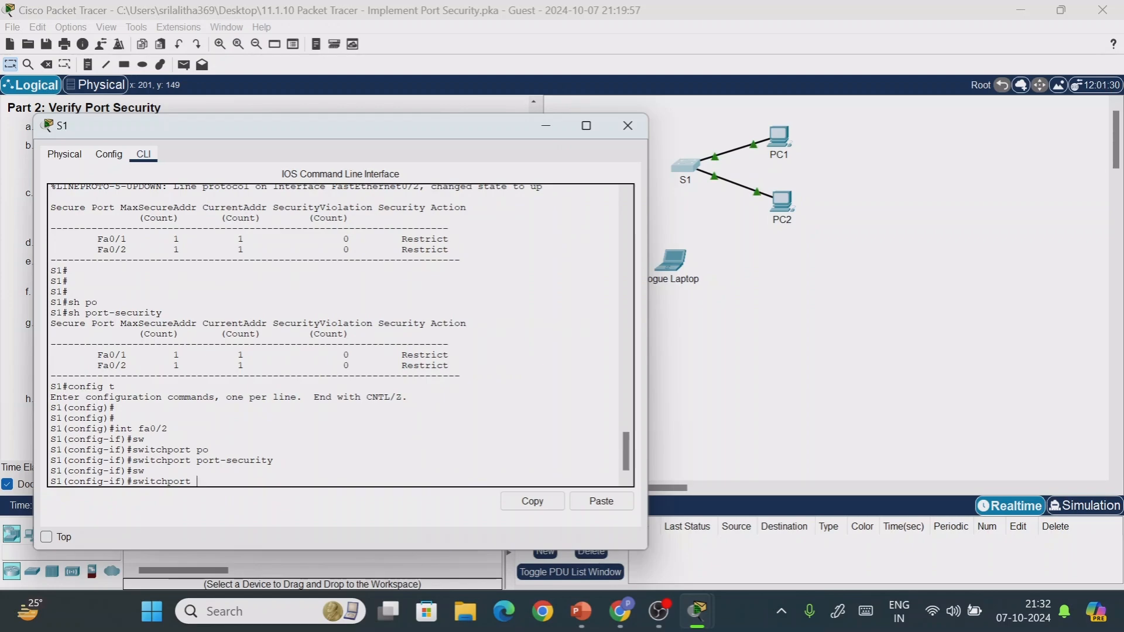
pyautogui.write('po')
pyautogui.press('Tab')
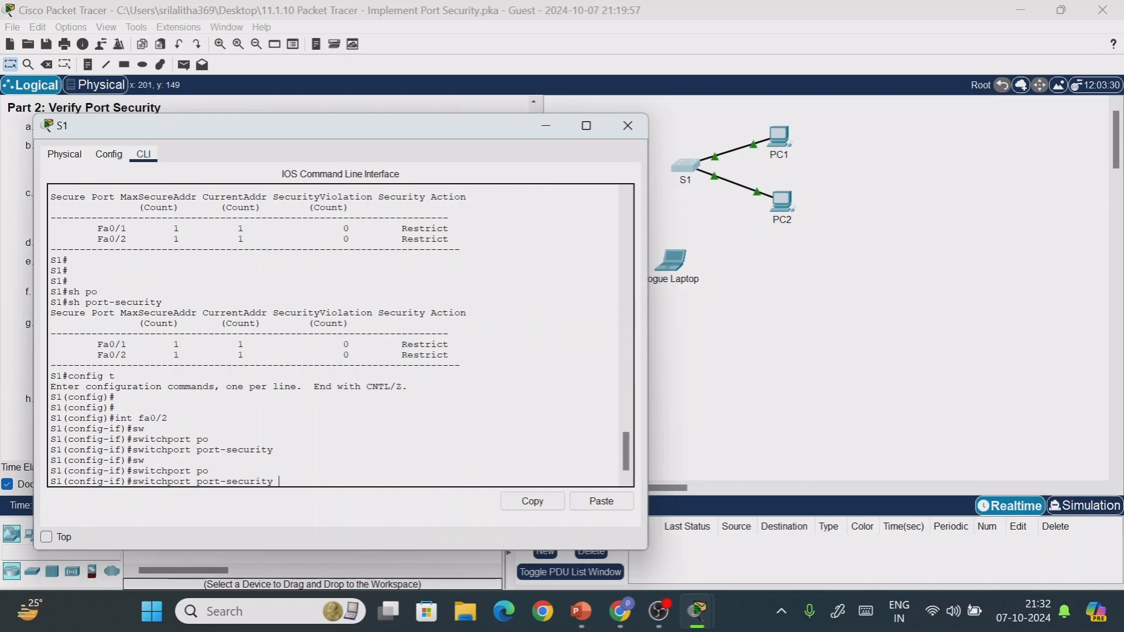
pyautogui.write('vi')
pyautogui.press('Tab')
pyautogui.write('?')
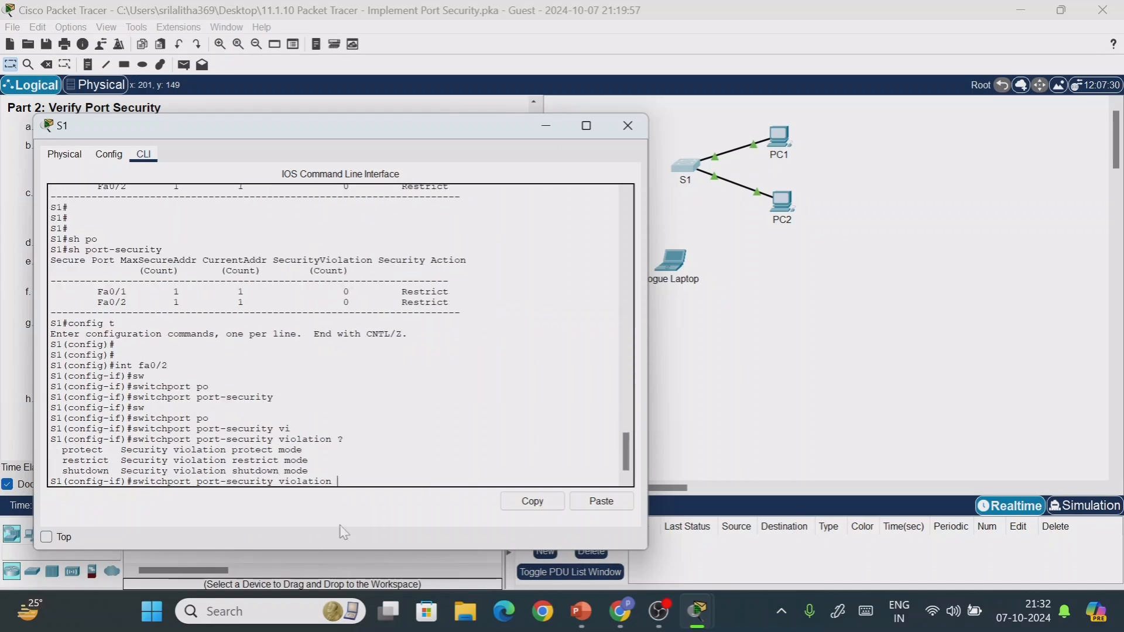
pyautogui.write('pro')
pyautogui.press('Tab')
pyautogui.press('Return')
pyautogui.press('Return')
pyautogui.press('Return')
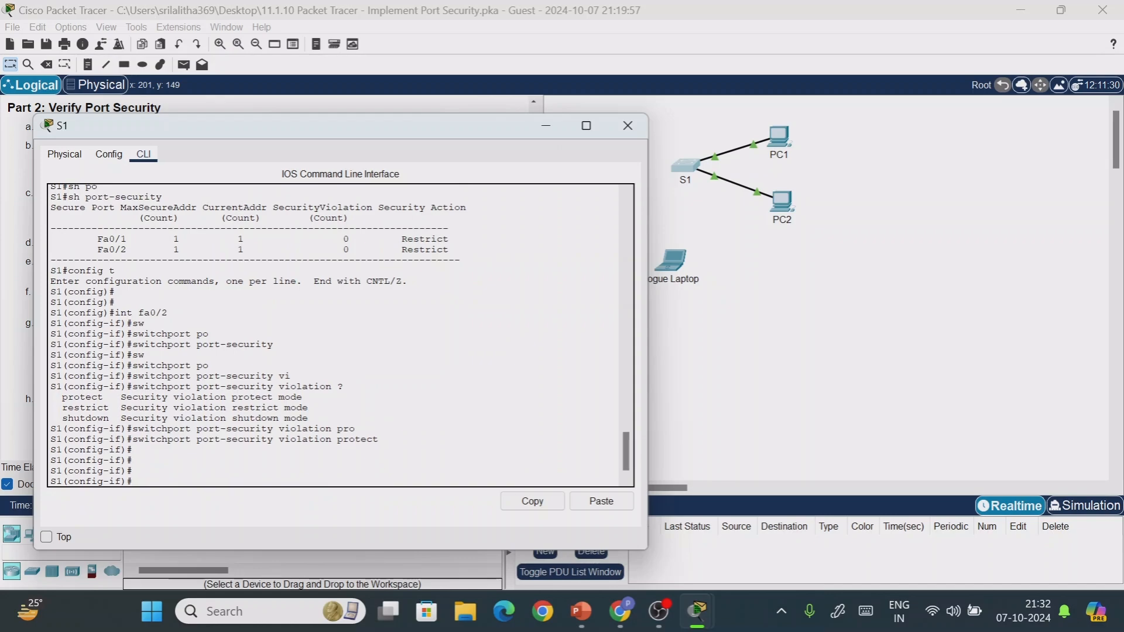
pyautogui.write('end')
pyautogui.press('Return')
pyautogui.press('Return')
pyautogui.press('Return')
pyautogui.press('Return')
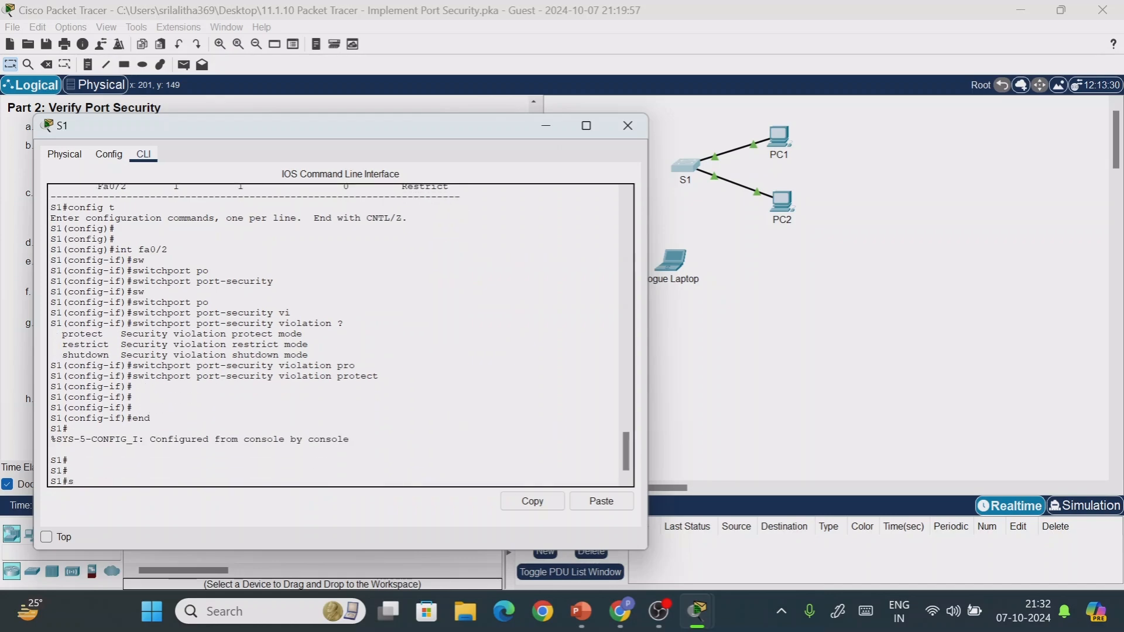
# - Run sh port-security on S1 and compare the security actions of Fa0/1 and Fa0/2
pyautogui.write('sh po')
pyautogui.press('Tab')
pyautogui.press('Return')
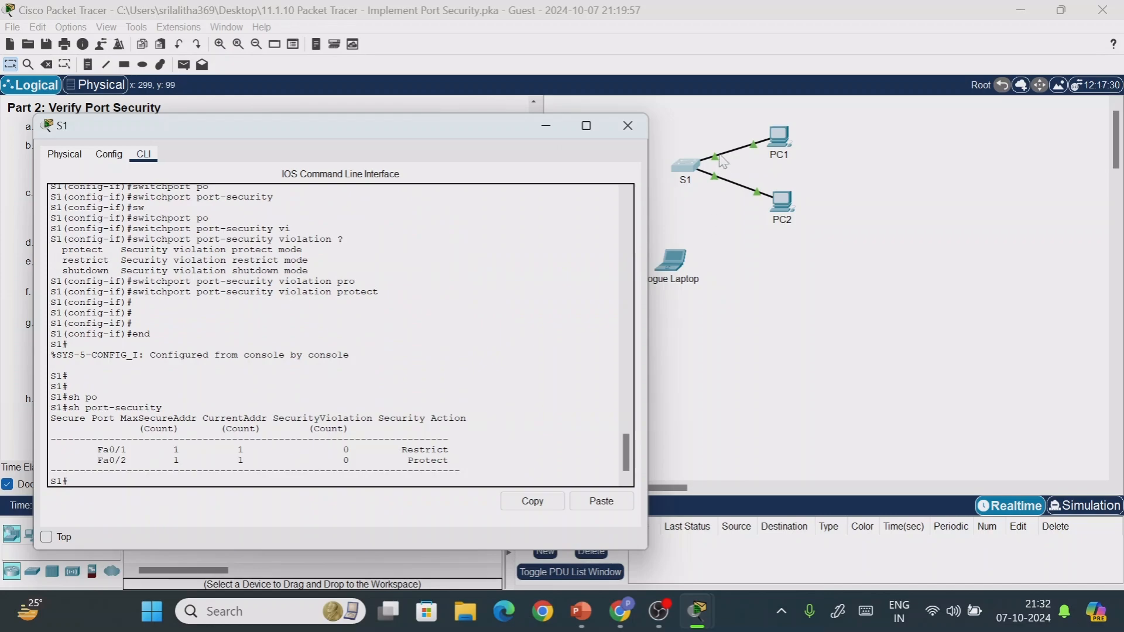
pyautogui.doubleClick(425, 449)
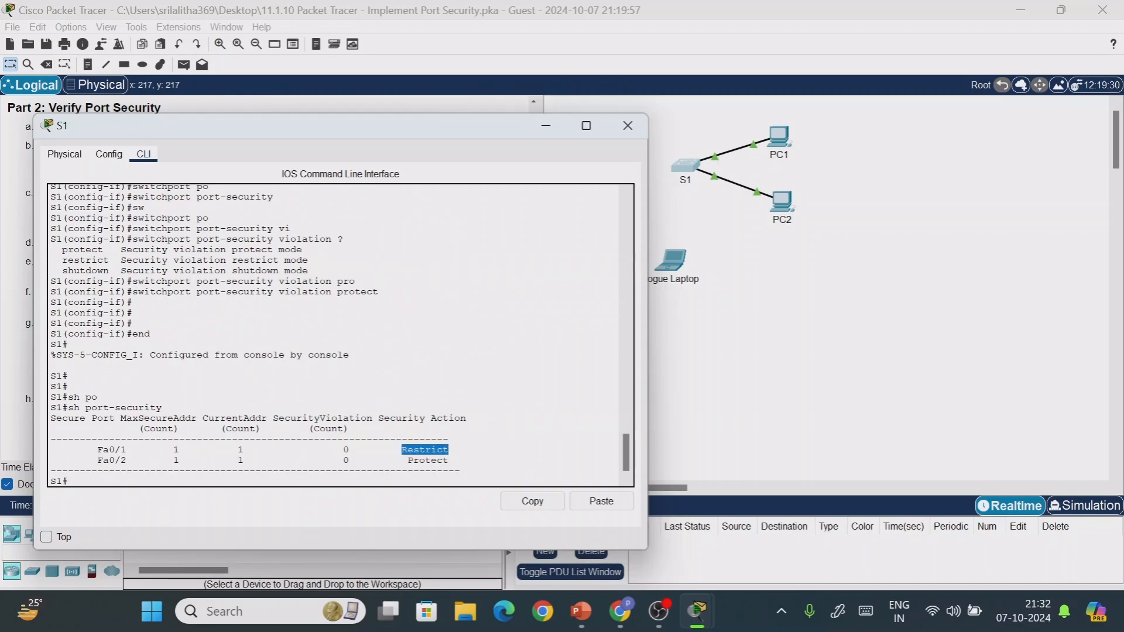
pyautogui.moveTo(413, 460); pyautogui.dragTo(448, 460)
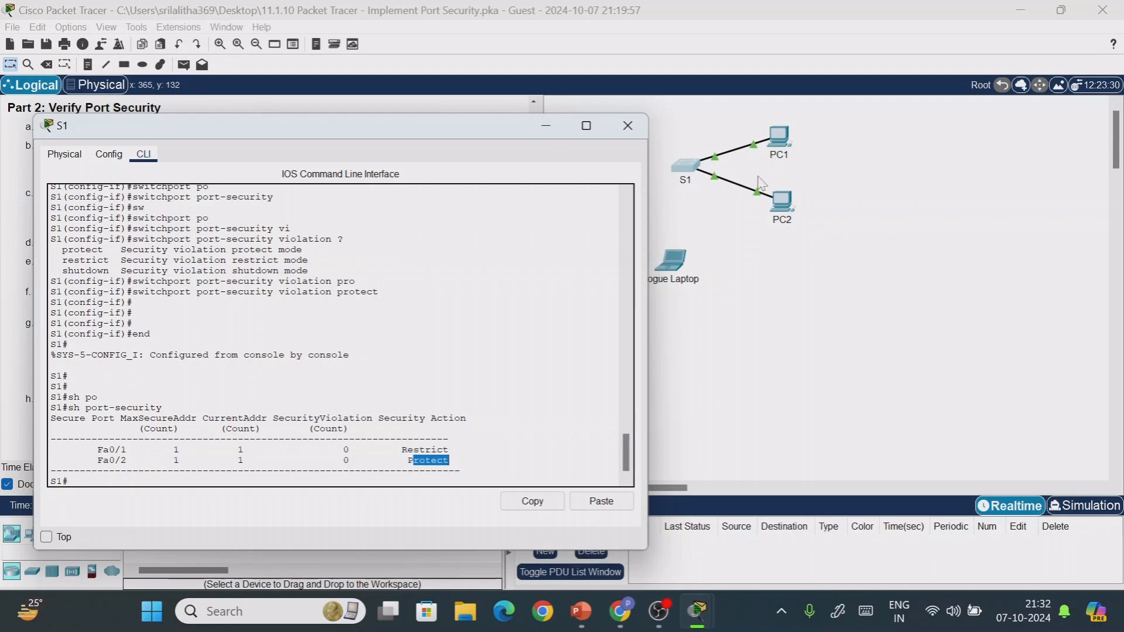
pyautogui.moveTo(344, 460); pyautogui.dragTo(407, 460)
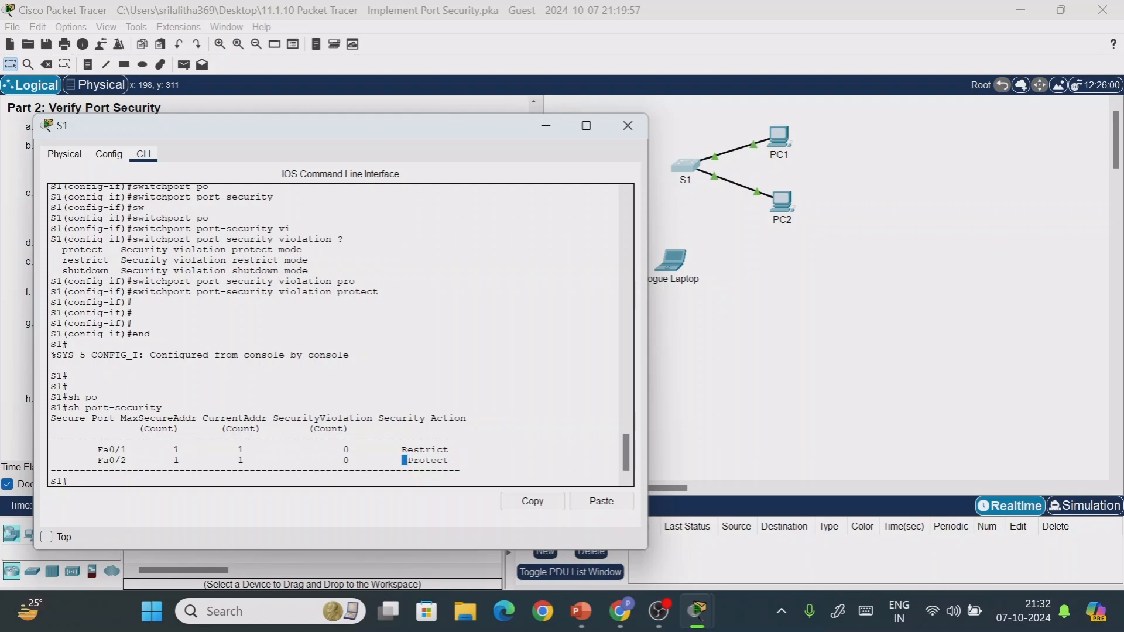
# - Minimize S1's window and move its Fa0/2 cable from PC2 to Rogue Laptop's network port
pyautogui.click(544, 127)
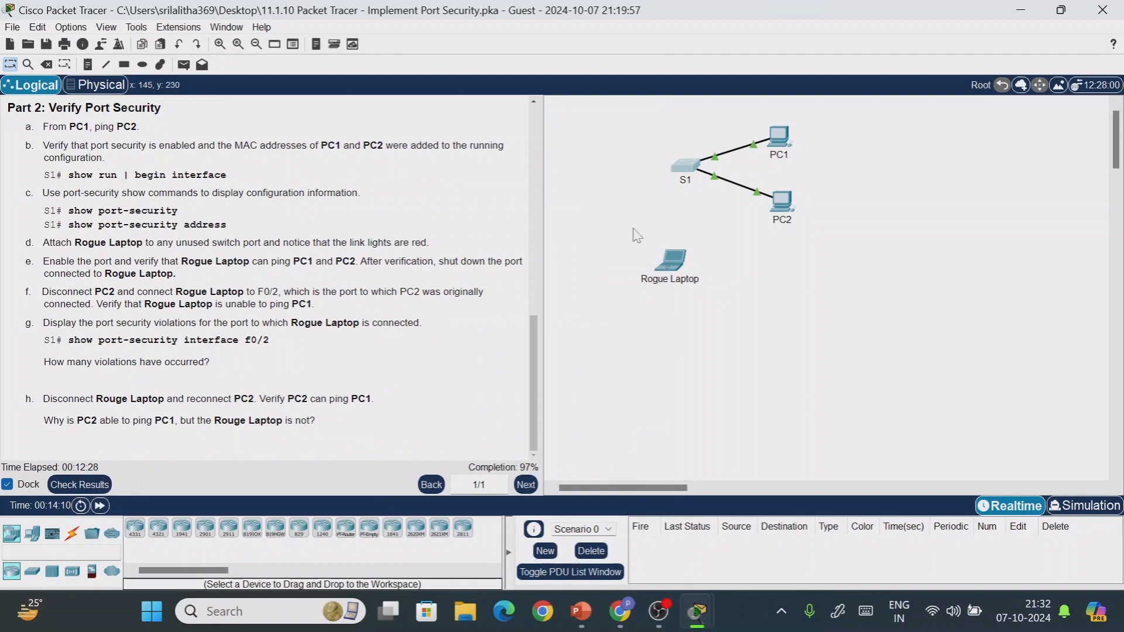
pyautogui.click(756, 193)
pyautogui.click(673, 261)
pyautogui.click(697, 326)
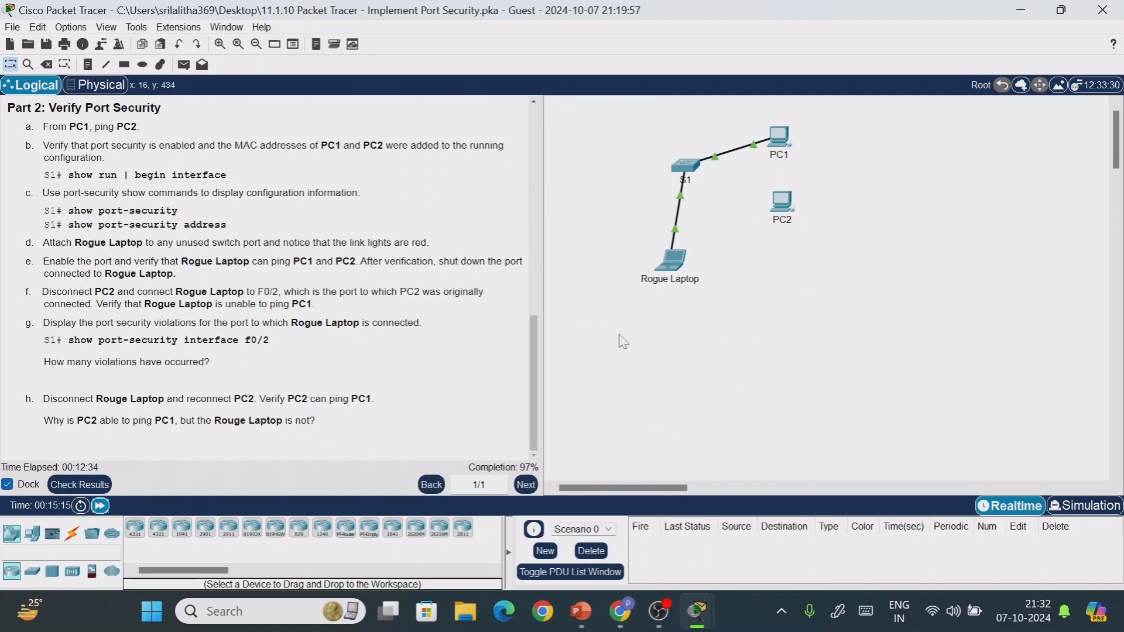
# - Repeat the ping to 10.10.10.10 from Rogue Laptop's Command Prompt with Fa0/2 in protect mode
pyautogui.click(672, 261)
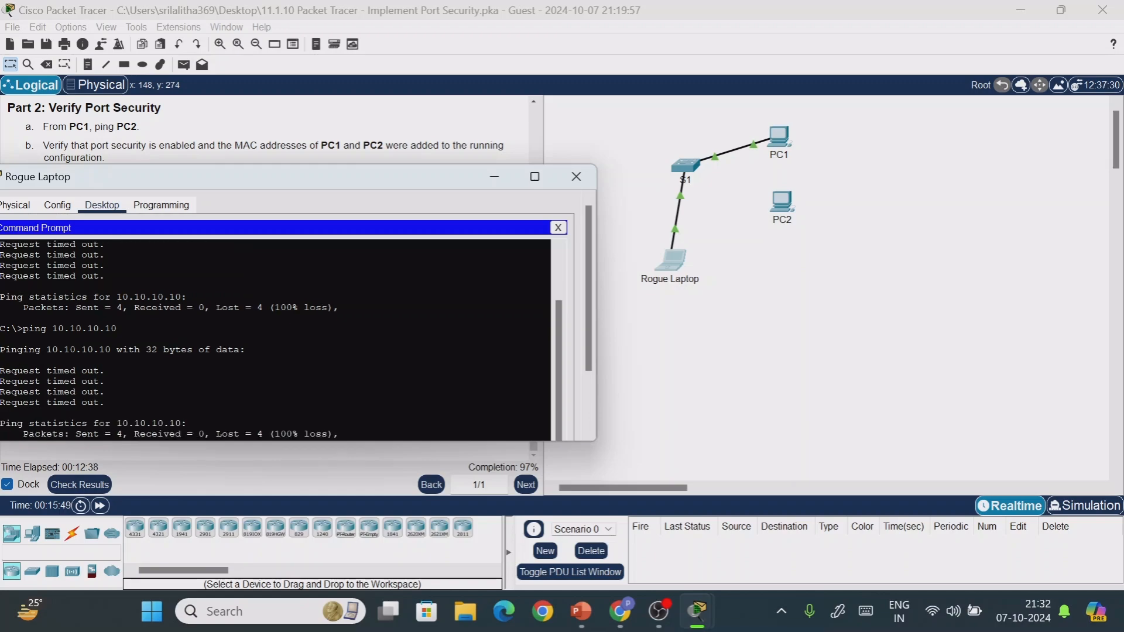
pyautogui.moveTo(595, 255); pyautogui.dragTo(475, 255)
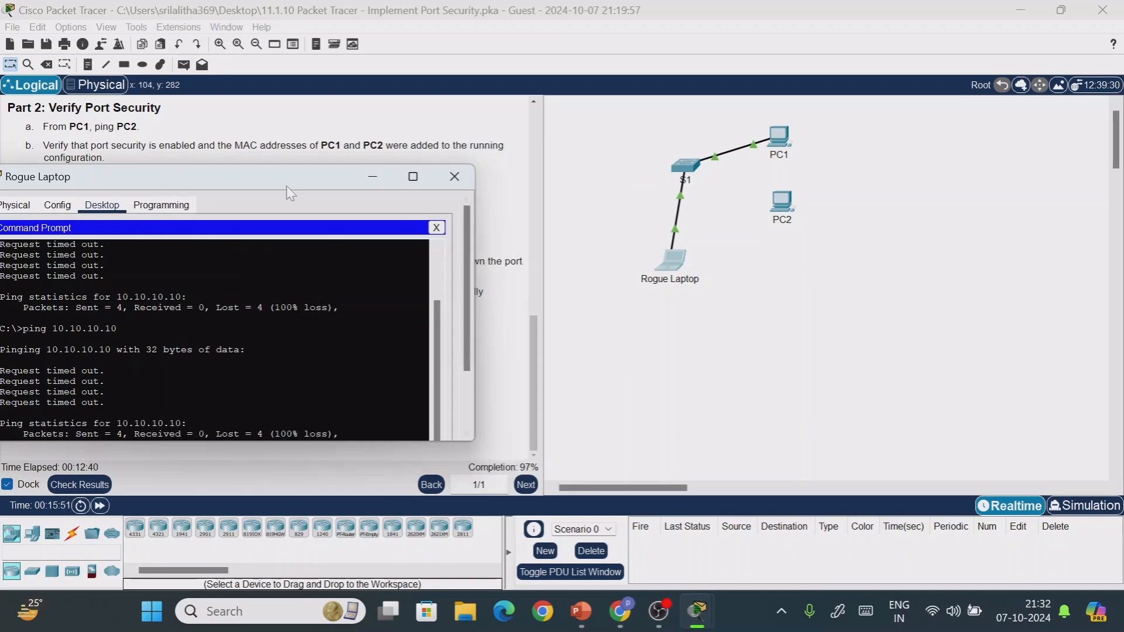
pyautogui.moveTo(288, 186); pyautogui.dragTo(370, 155)
pyautogui.moveTo(551, 314); pyautogui.dragTo(550, 368)
pyautogui.press('Up')
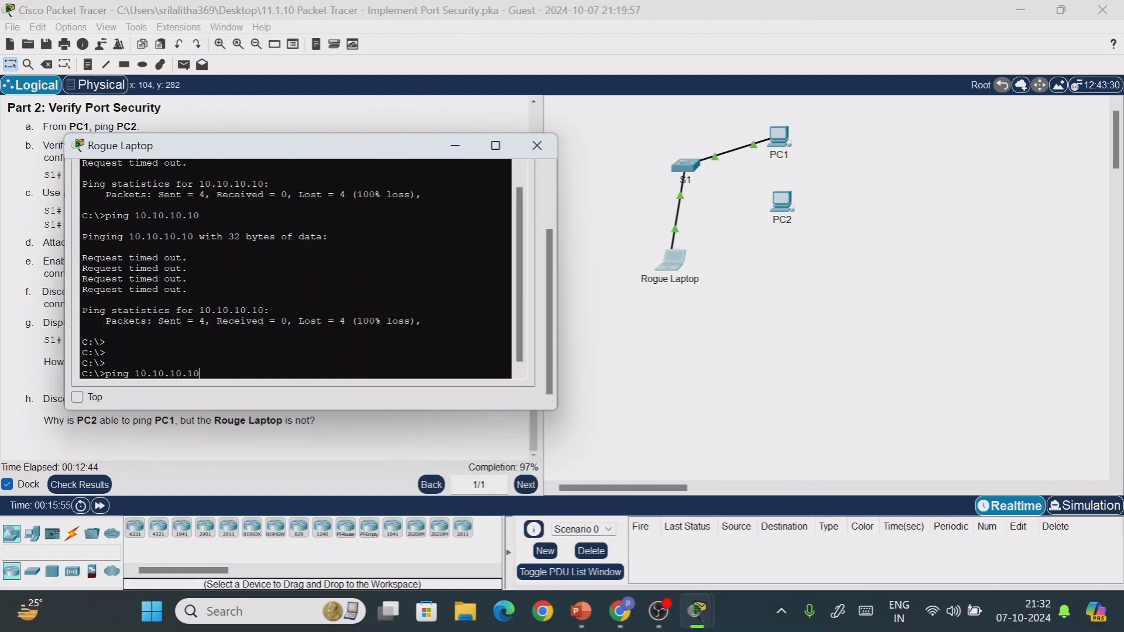
pyautogui.press('Return')
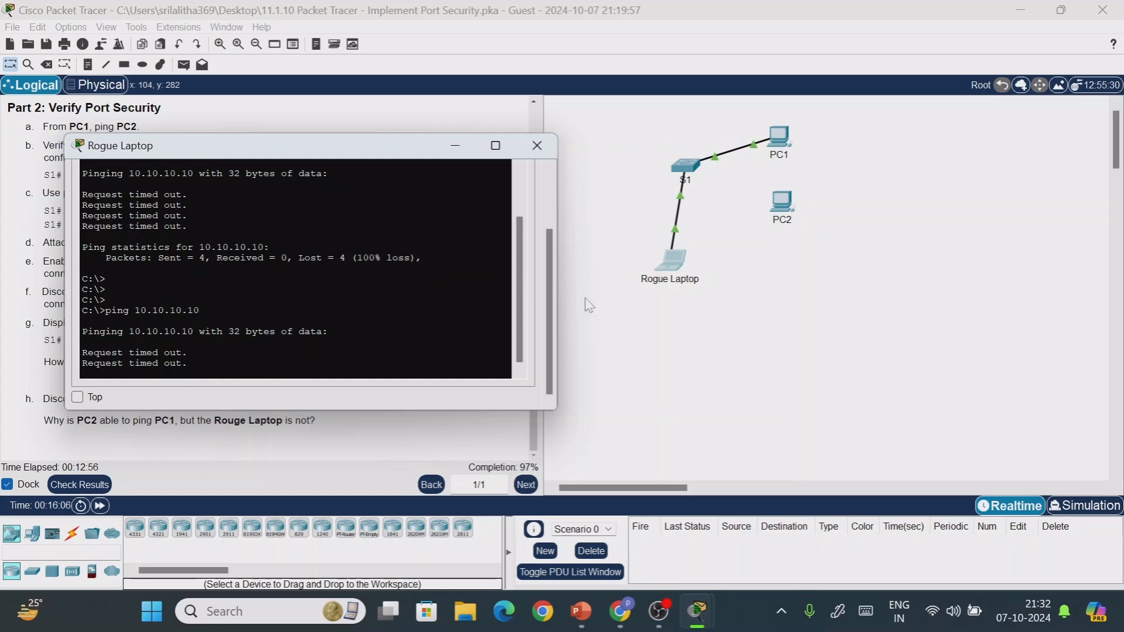
# - Run sh port-security on S1 after the ping and compare the violation counts and security actions of Fa0/1 and Fa0/2
pyautogui.click(694, 168)
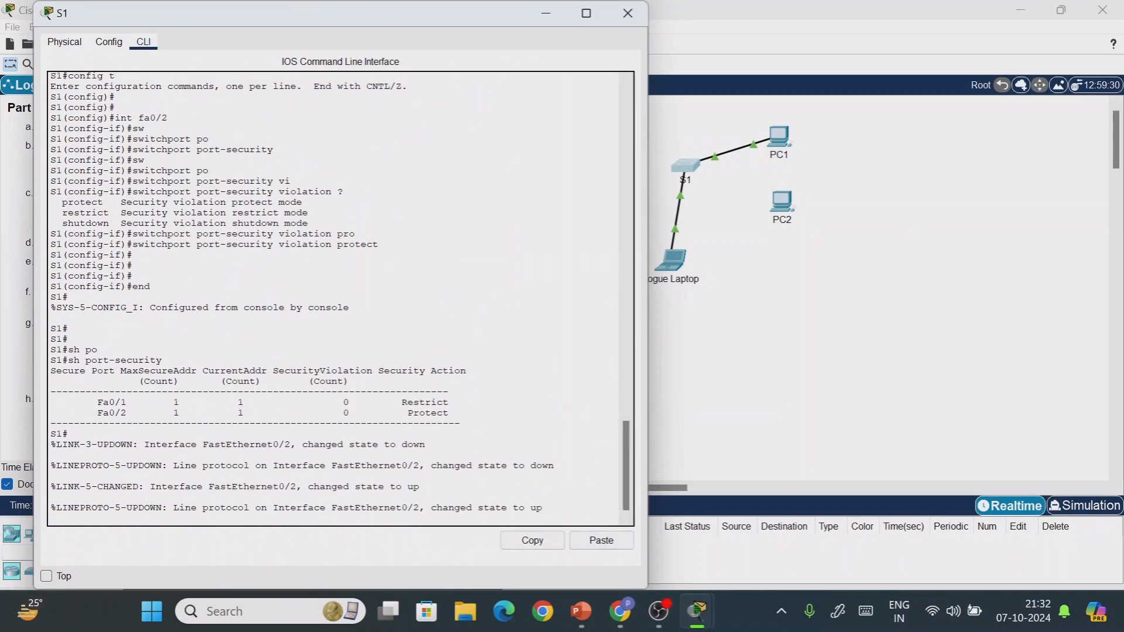
pyautogui.press('Return')
pyautogui.press('Return')
pyautogui.press('Return')
pyautogui.write('sh')
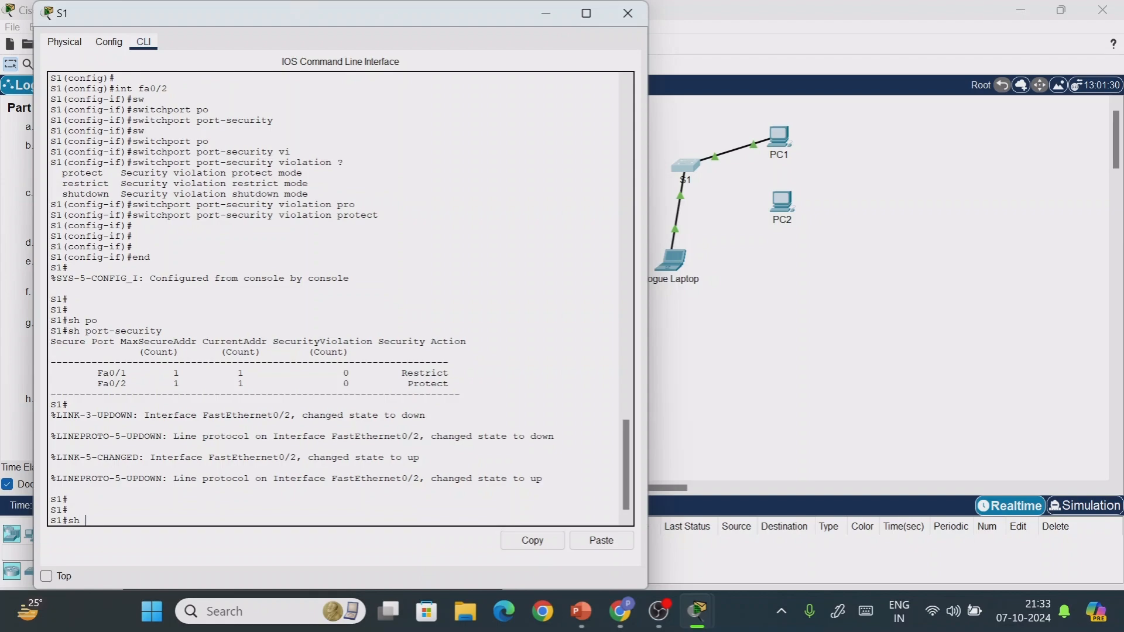
pyautogui.write(' po')
pyautogui.press('Tab')
pyautogui.press('Return')
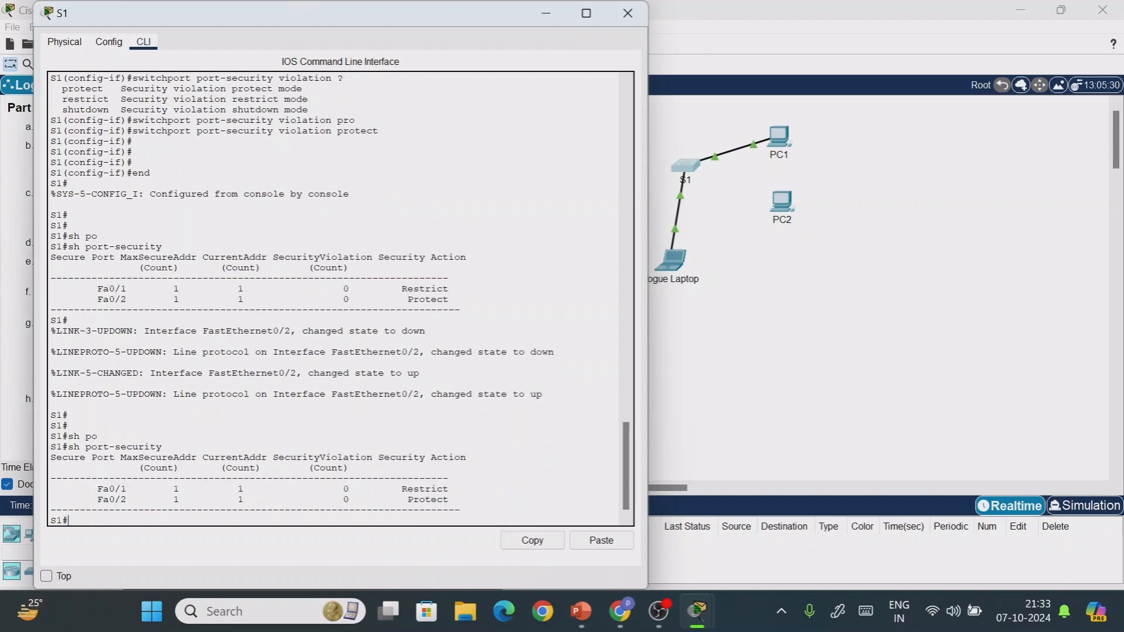
pyautogui.moveTo(337, 500); pyautogui.dragTo(450, 499)
pyautogui.click(361, 500)
pyautogui.click(450, 489)
pyautogui.click(450, 499)
pyautogui.moveTo(349, 478); pyautogui.dragTo(432, 499)
pyautogui.moveTo(505, 4); pyautogui.dragTo(447, 170)
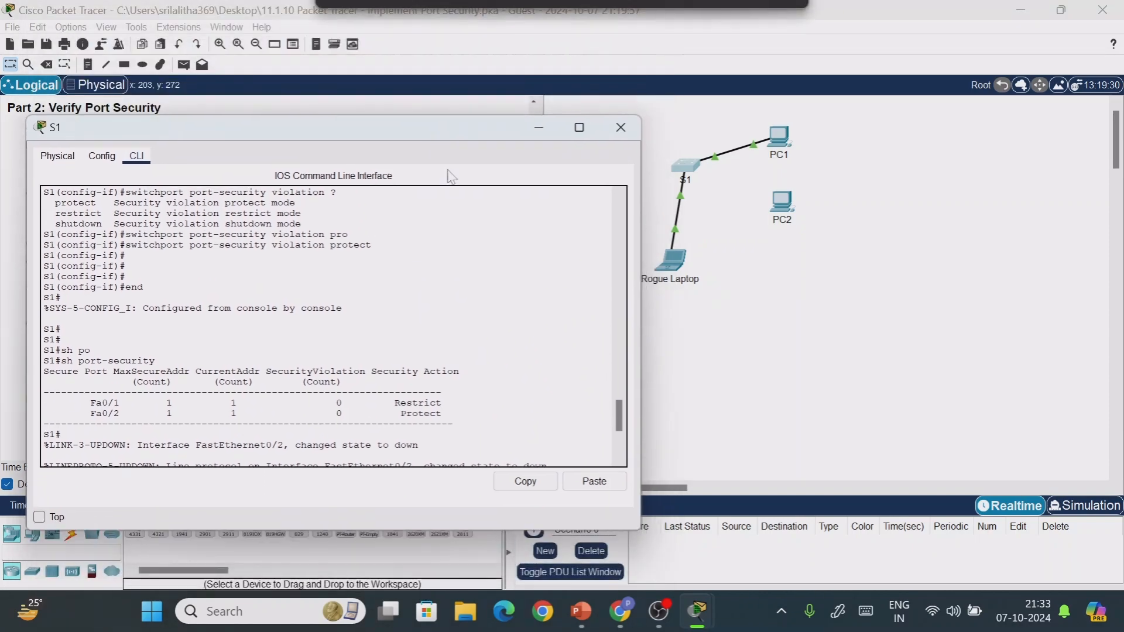
# - Move S1's cable from Rogue Laptop back to PC2 and fast-forward the simulation time
pyautogui.click(758, 337)
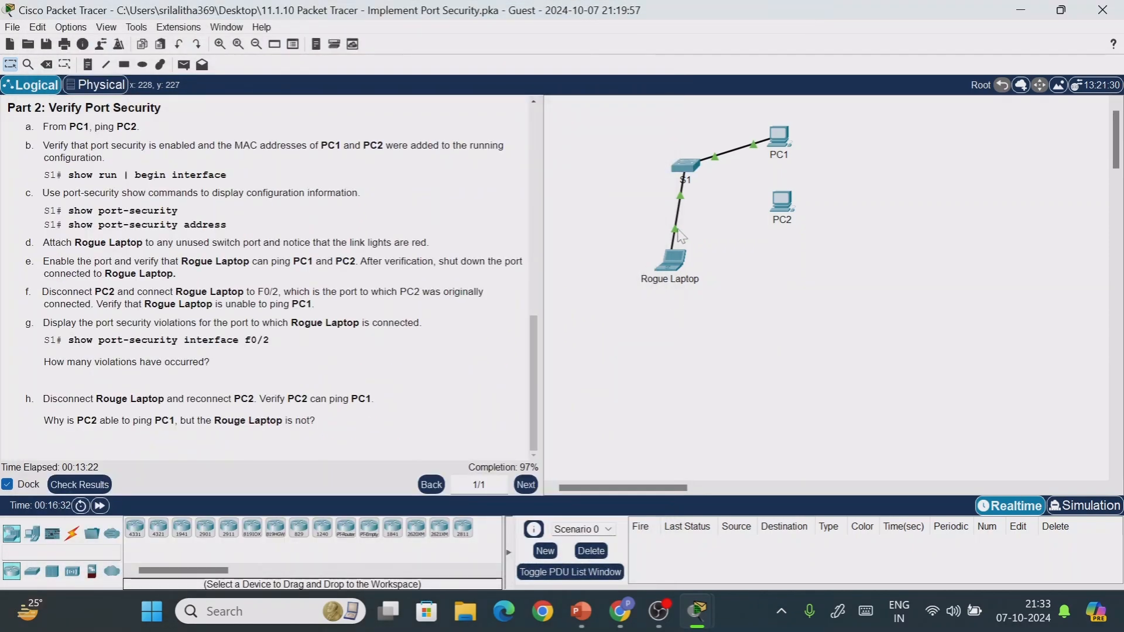
pyautogui.moveTo(680, 236); pyautogui.dragTo(791, 199)
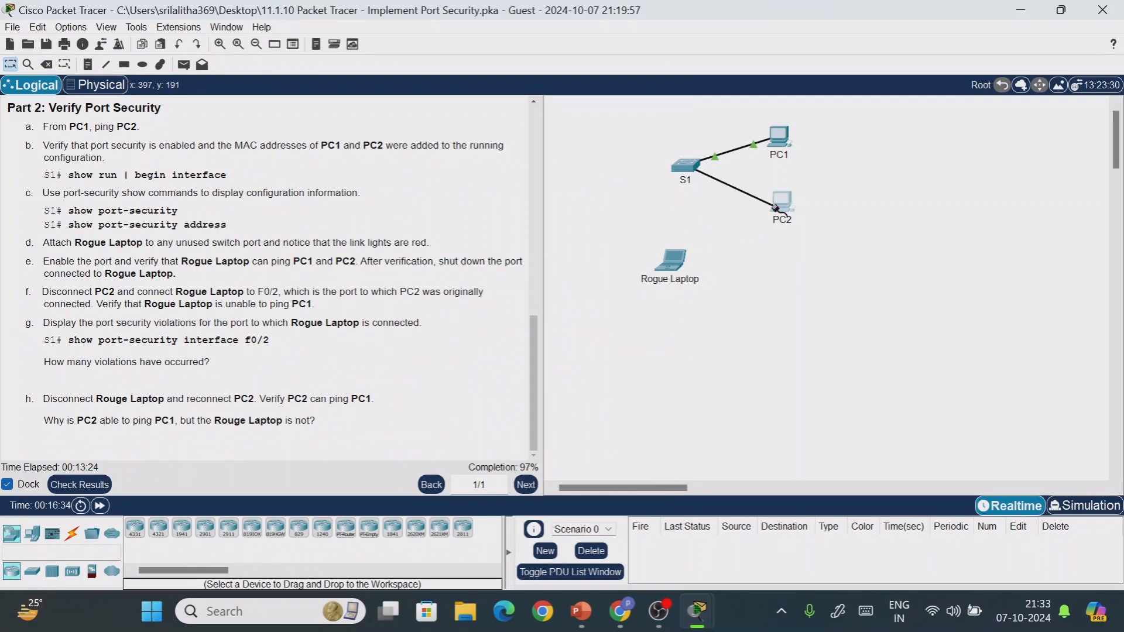
pyautogui.click(791, 199)
pyautogui.click(803, 287)
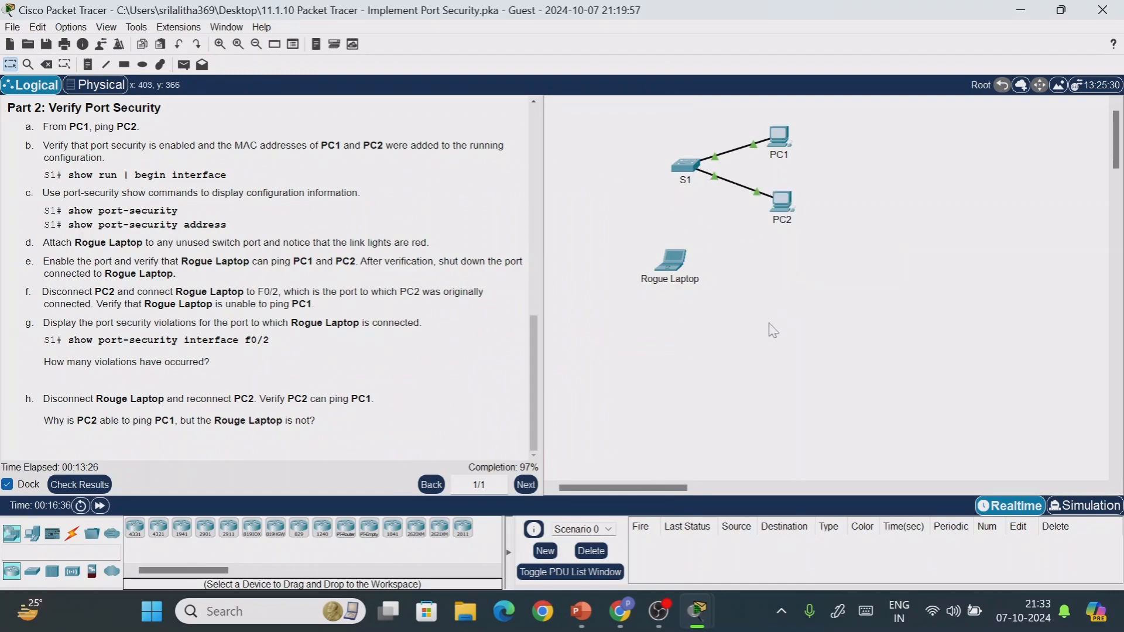
pyautogui.click(105, 507)
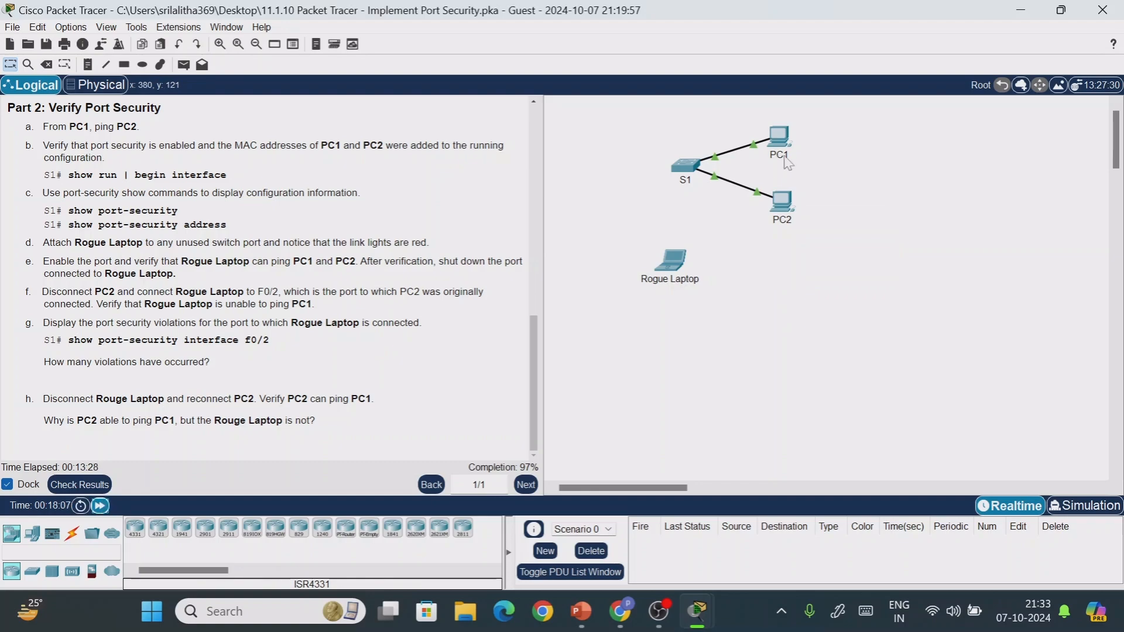
# - Open S1's CLI and enter interface configuration mode for fa0/2 from global configuration mode
pyautogui.click(691, 165)
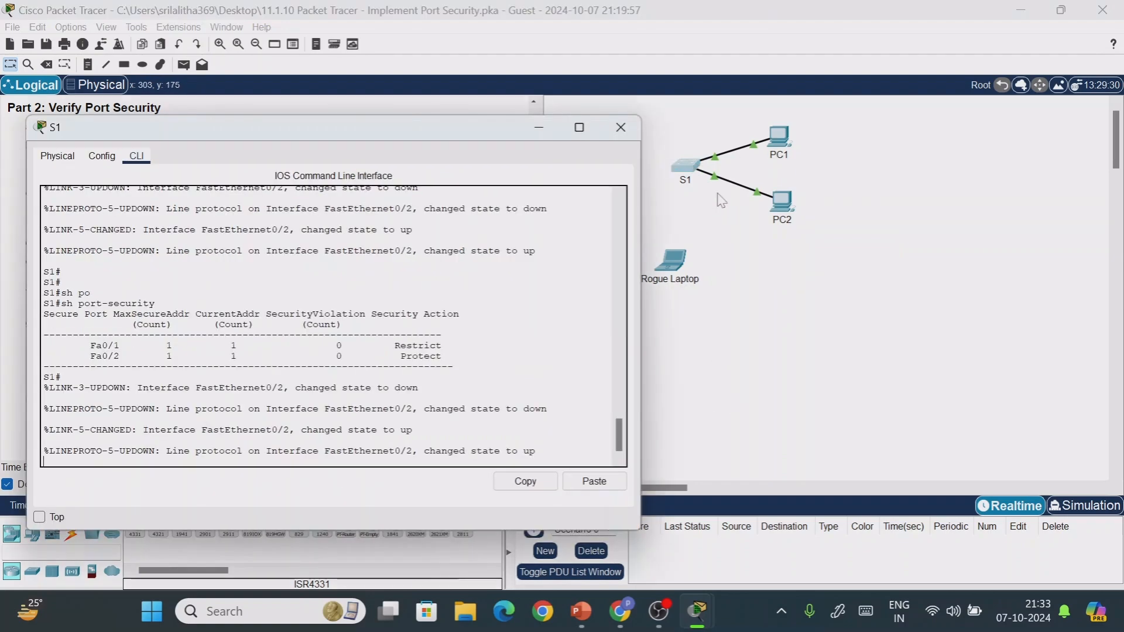
pyautogui.moveTo(620, 435); pyautogui.dragTo(622, 445)
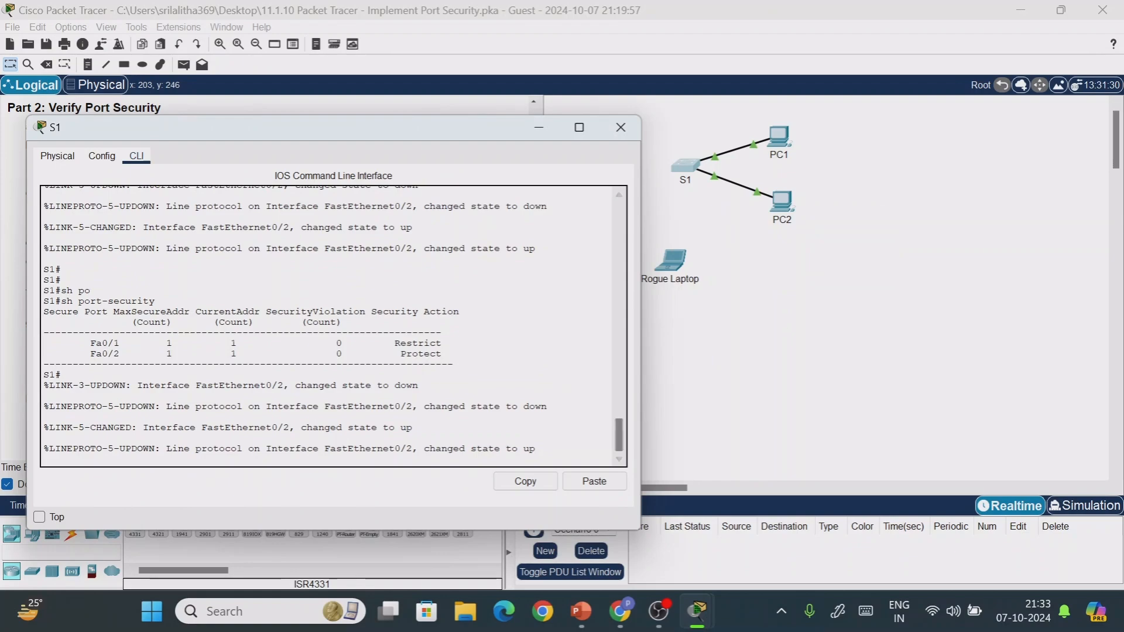
pyautogui.press('Return')
pyautogui.press('Return')
pyautogui.press('Return')
pyautogui.press('Return')
pyautogui.write('co')
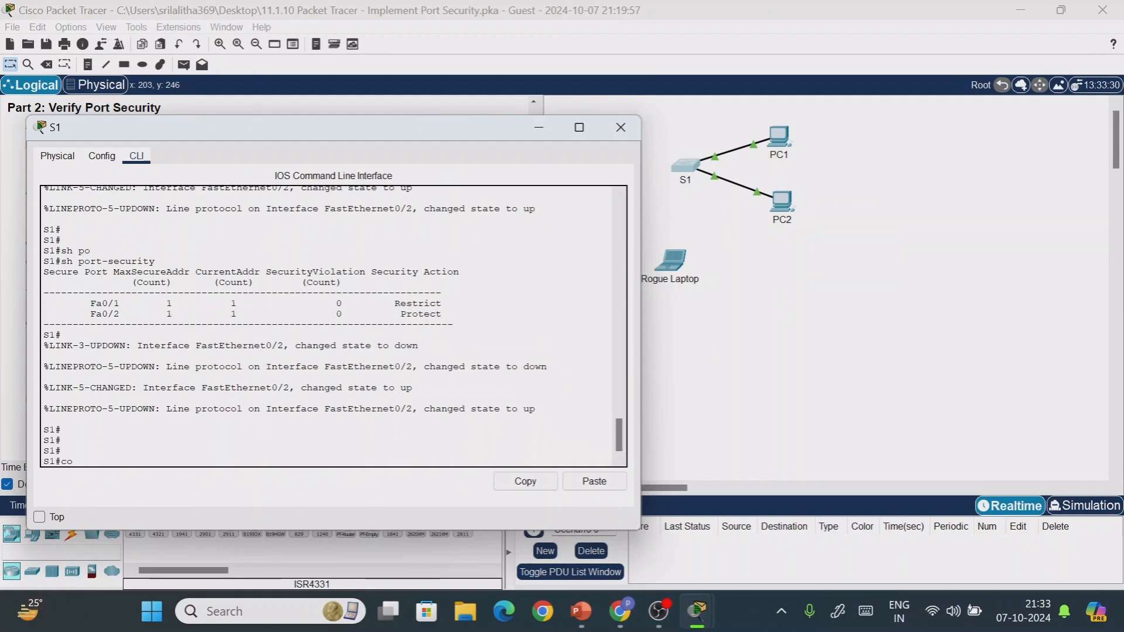
pyautogui.write('nfig t')
pyautogui.press('Return')
pyautogui.press('Return')
pyautogui.press('Return')
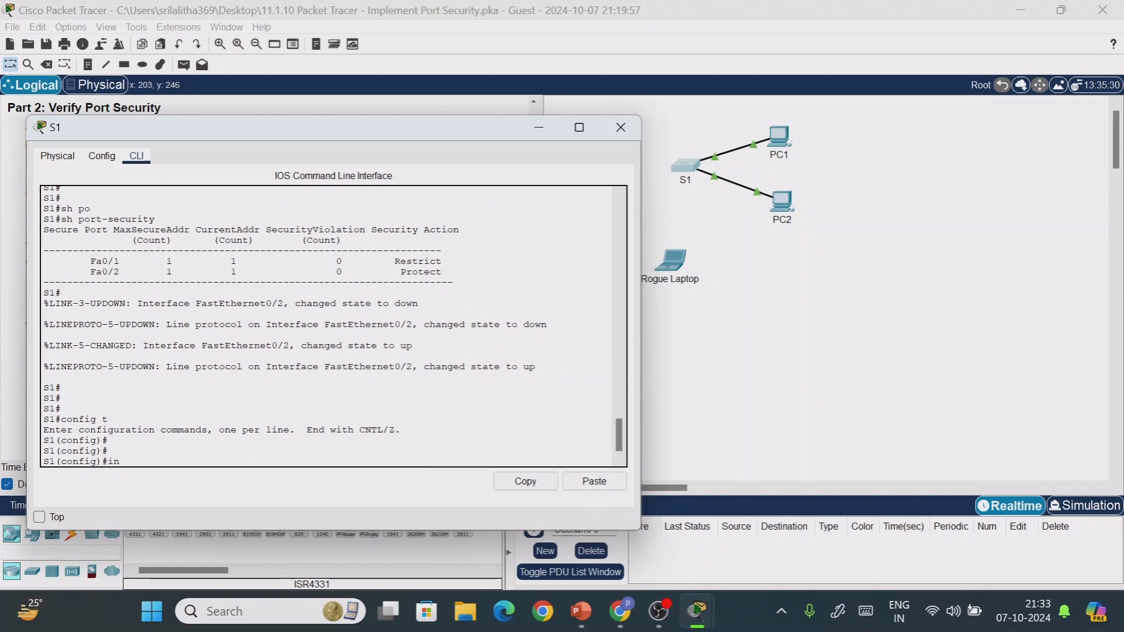
pyautogui.write('int fa0/2')
pyautogui.press('Return')
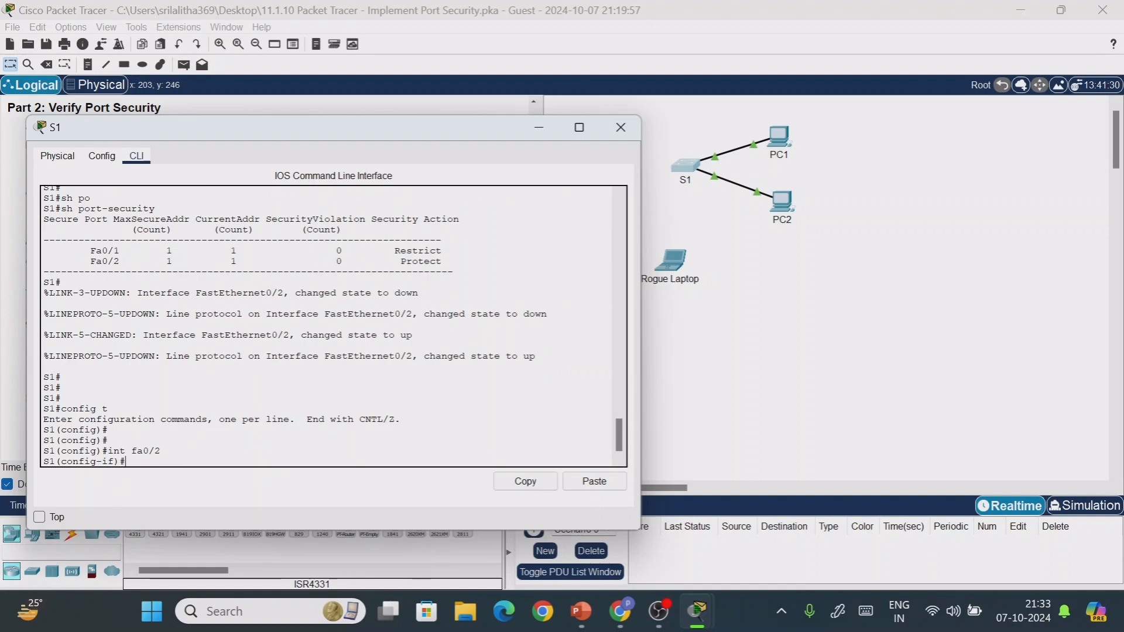
# - Set the port-security violation mode of fa0/2 to shutdown, checking the available modes first, and return to privileged EXEC mode
pyautogui.write('w')
pyautogui.press('Tab')
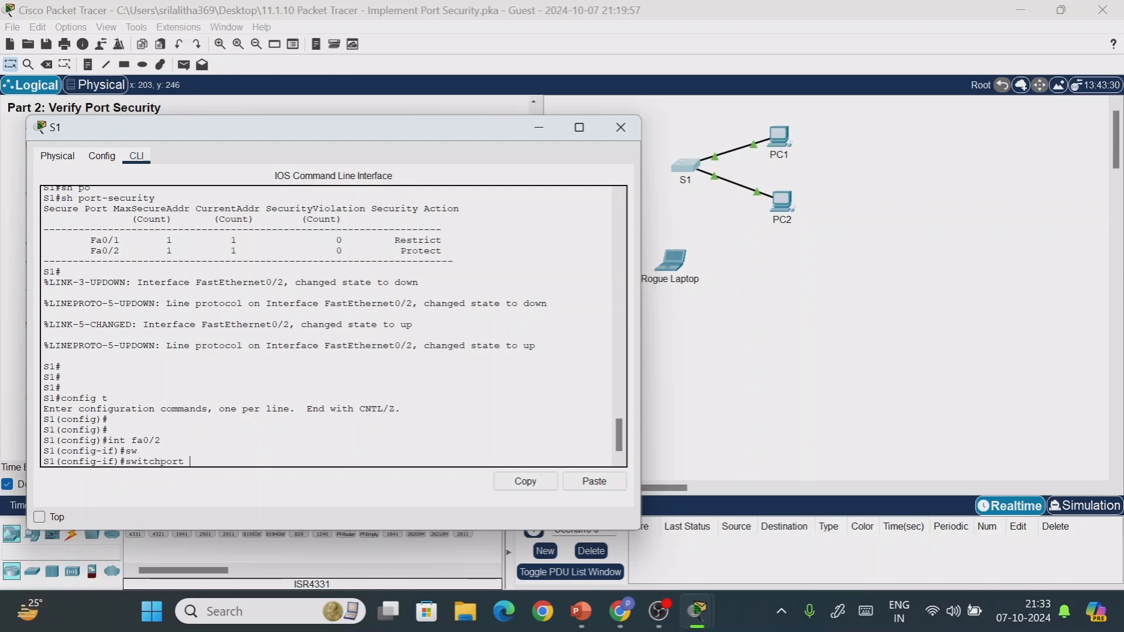
pyautogui.write('po')
pyautogui.press('Tab')
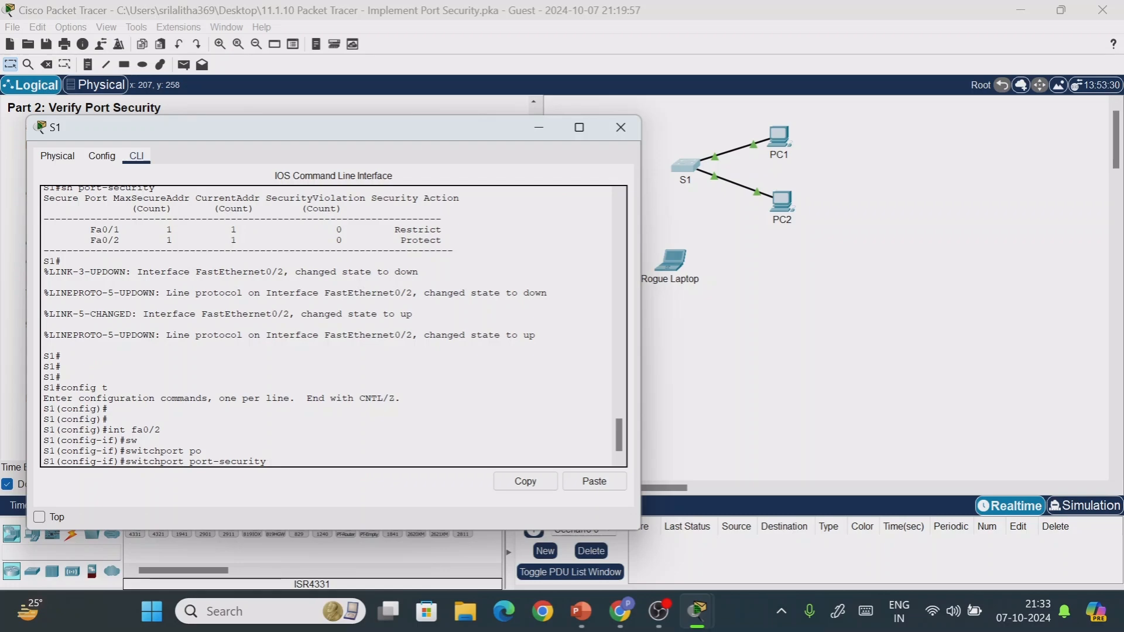
pyautogui.write('vi')
pyautogui.press('Tab')
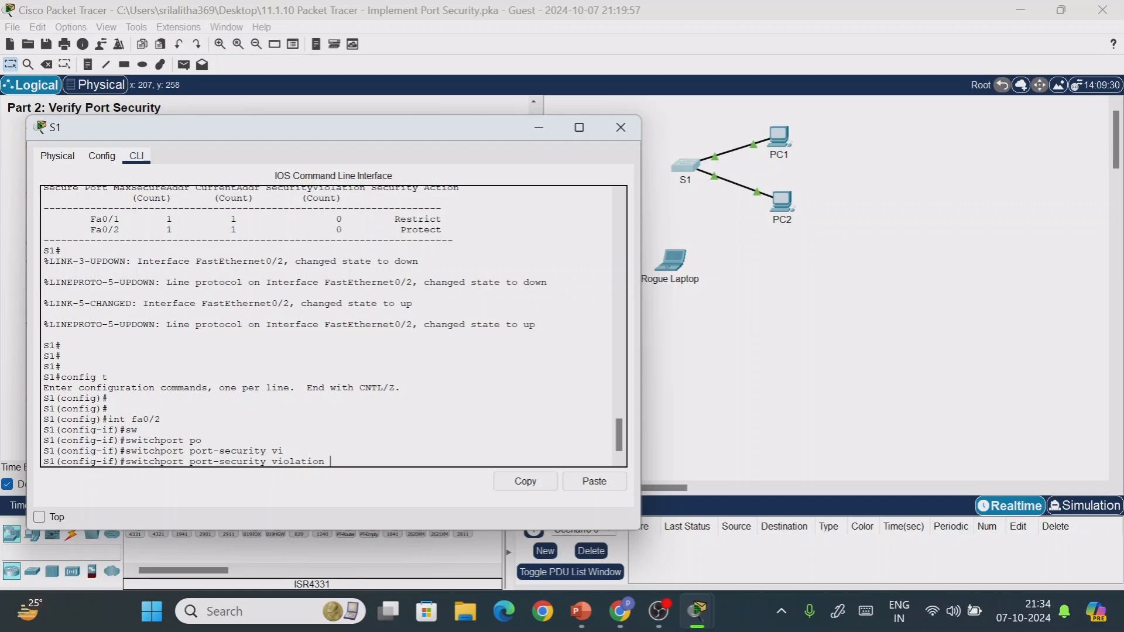
pyautogui.write('?')
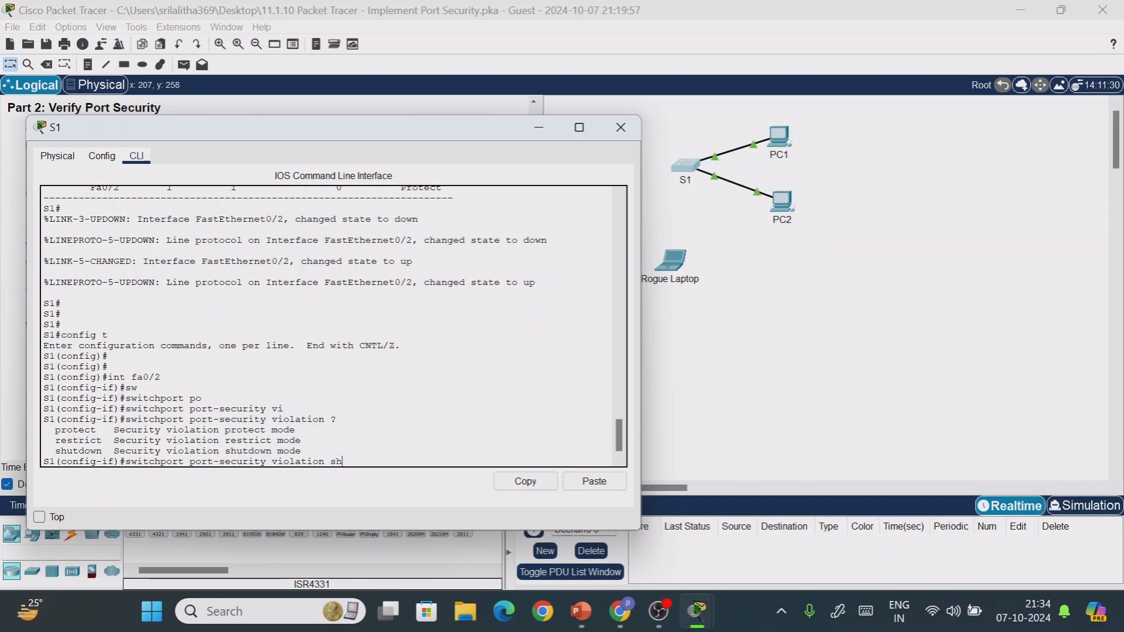
pyautogui.press('Tab')
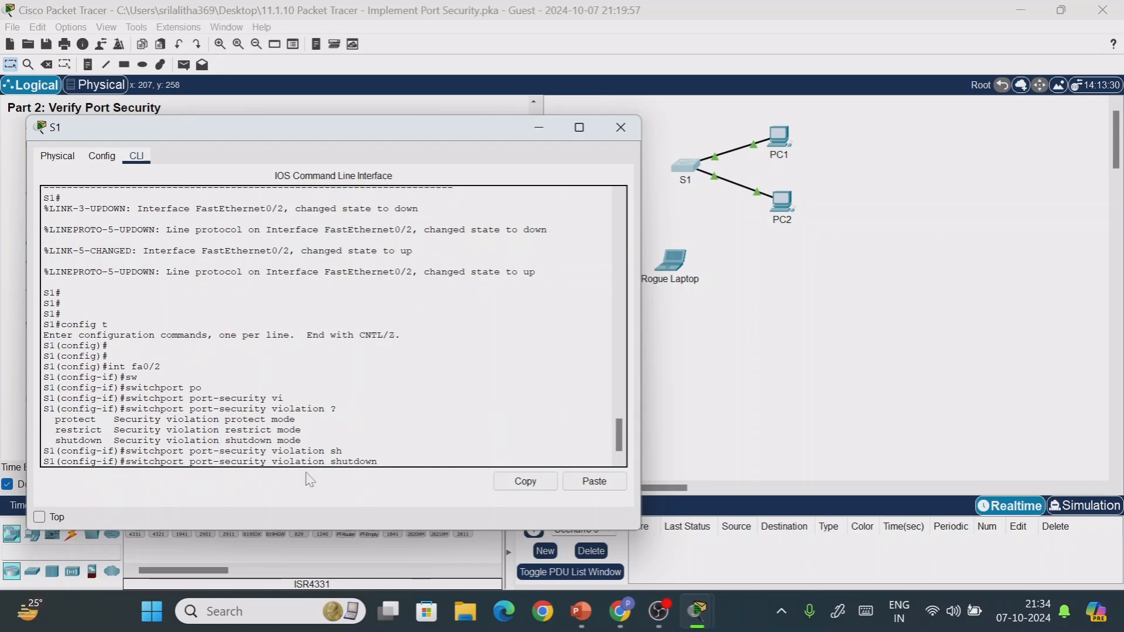
pyautogui.press('Return')
pyautogui.press('Return')
pyautogui.press('Return')
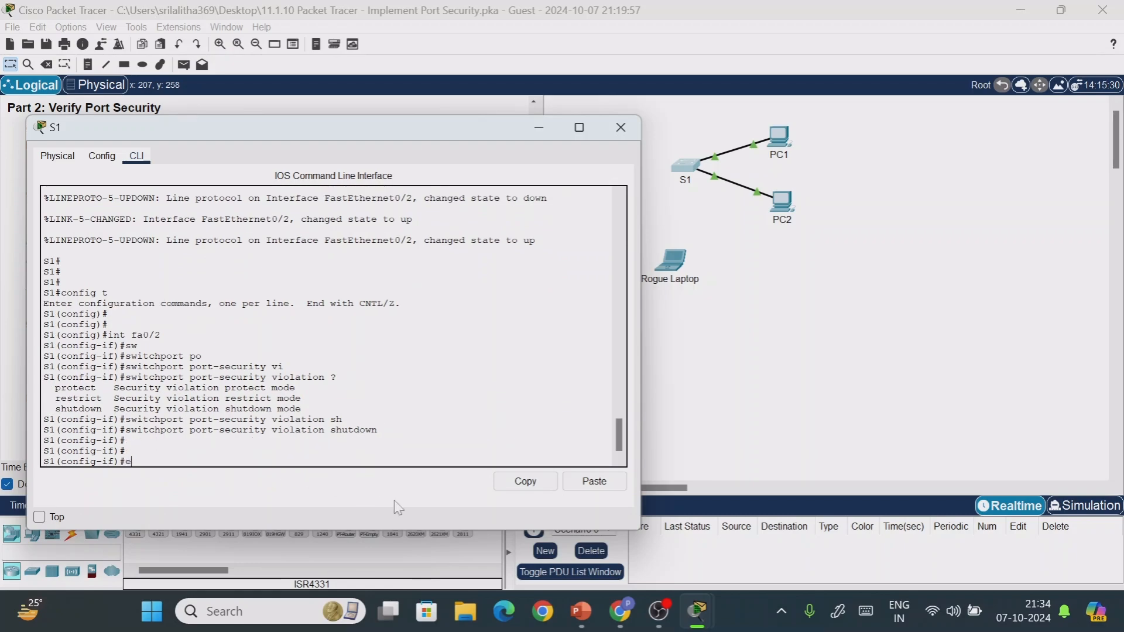
pyautogui.write('end')
pyautogui.press('Return')
pyautogui.press('Return')
pyautogui.press('Return')
pyautogui.press('Return')
pyautogui.press('Return')
# - Run sh port-security on S1 to check the security action set on Fa0/2
pyautogui.write('sh p')
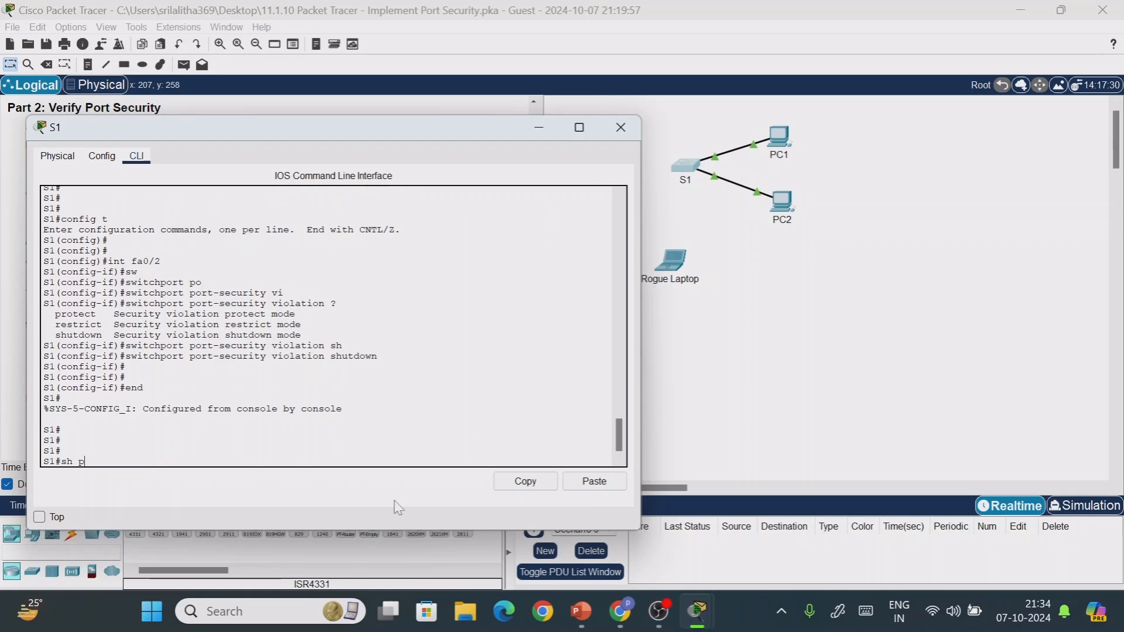
pyautogui.write('o')
pyautogui.press('Tab')
pyautogui.press('Return')
pyautogui.press('Return')
pyautogui.press('Return')
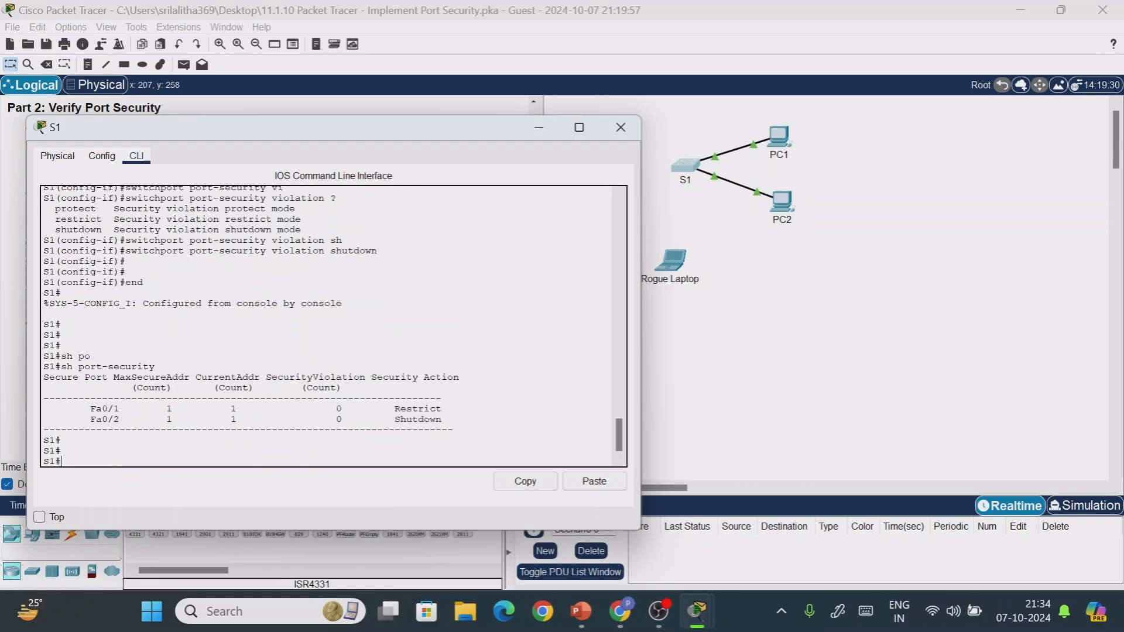
pyautogui.doubleClick(417, 419)
pyautogui.click(442, 419)
# - Minimize S1's window, move its Fa0/2 cable from PC2 to Rogue Laptop's FastEthernet0 port, and fast-forward the simulation time
pyautogui.click(549, 133)
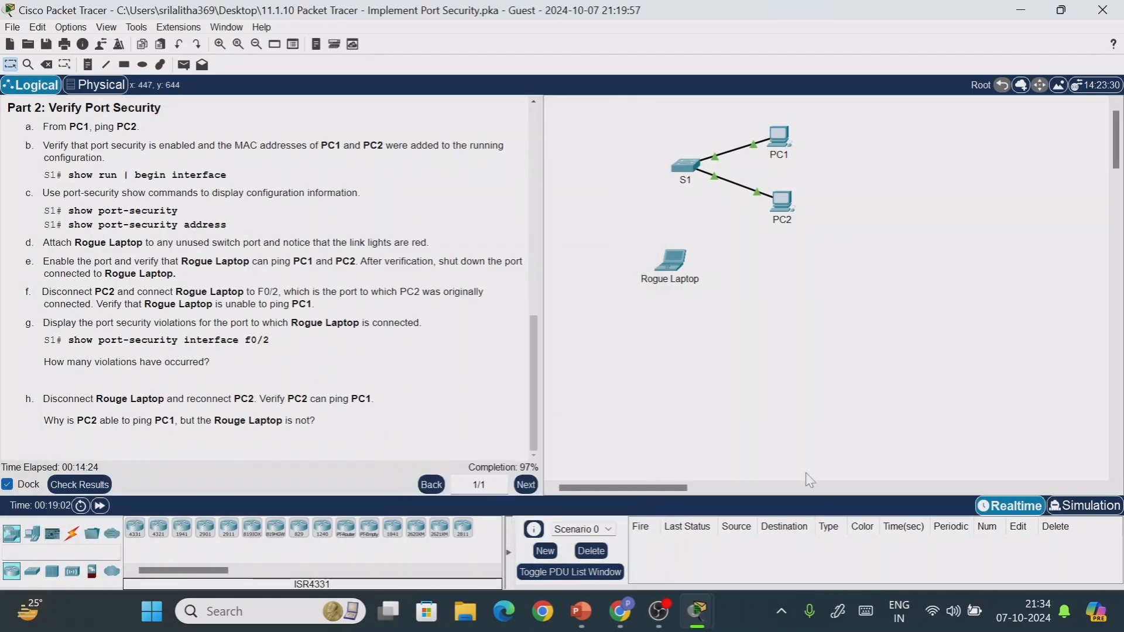
pyautogui.moveTo(768, 199); pyautogui.dragTo(677, 262)
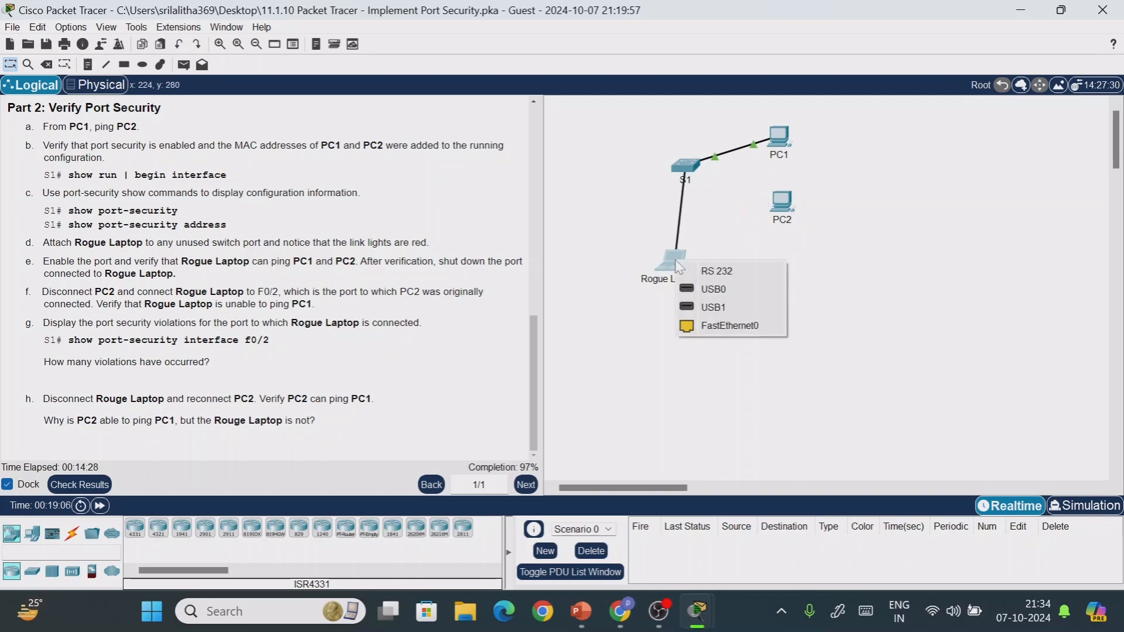
pyautogui.click(718, 325)
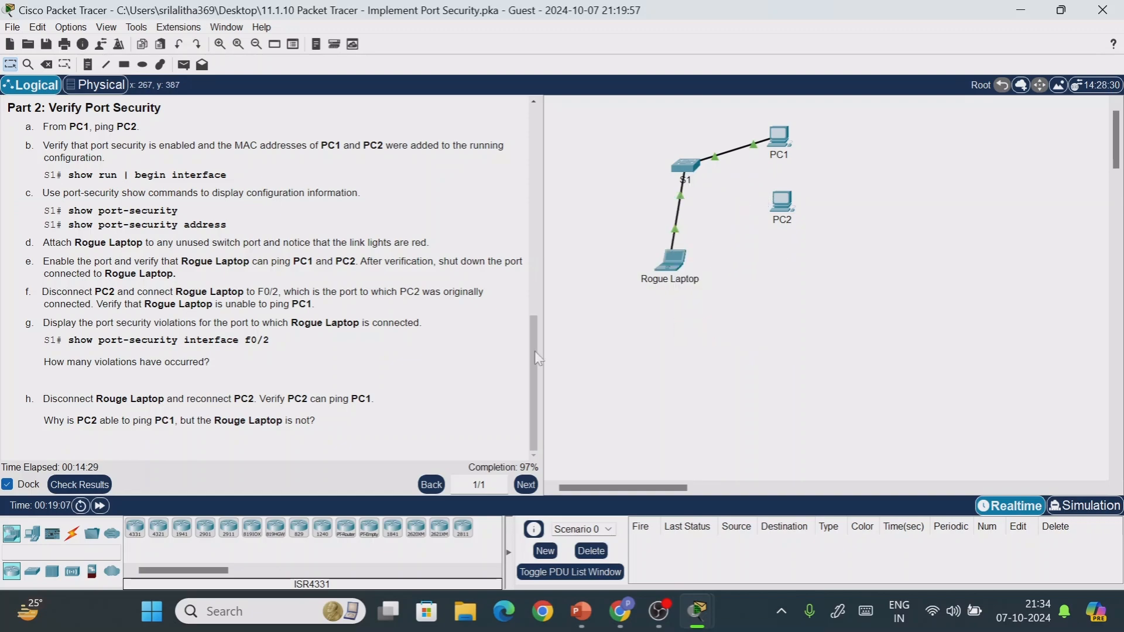
pyautogui.click(100, 506)
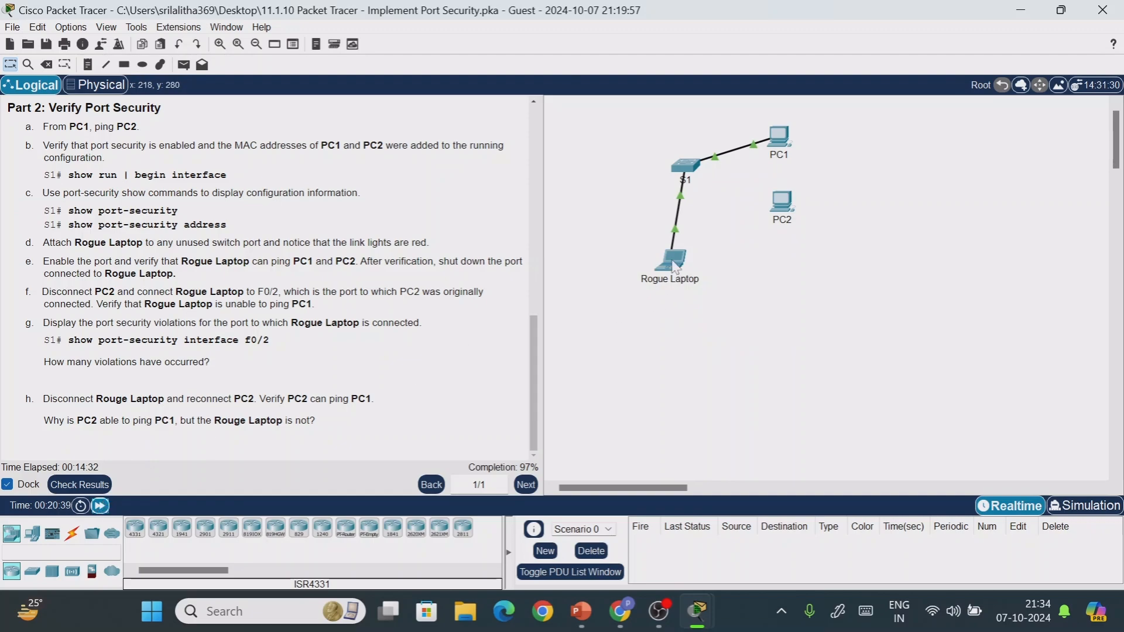
# - Open Rogue Laptop's Command Prompt and S1's CLI, and check the latest Fa0/2 link messages on S1's console
pyautogui.click(674, 263)
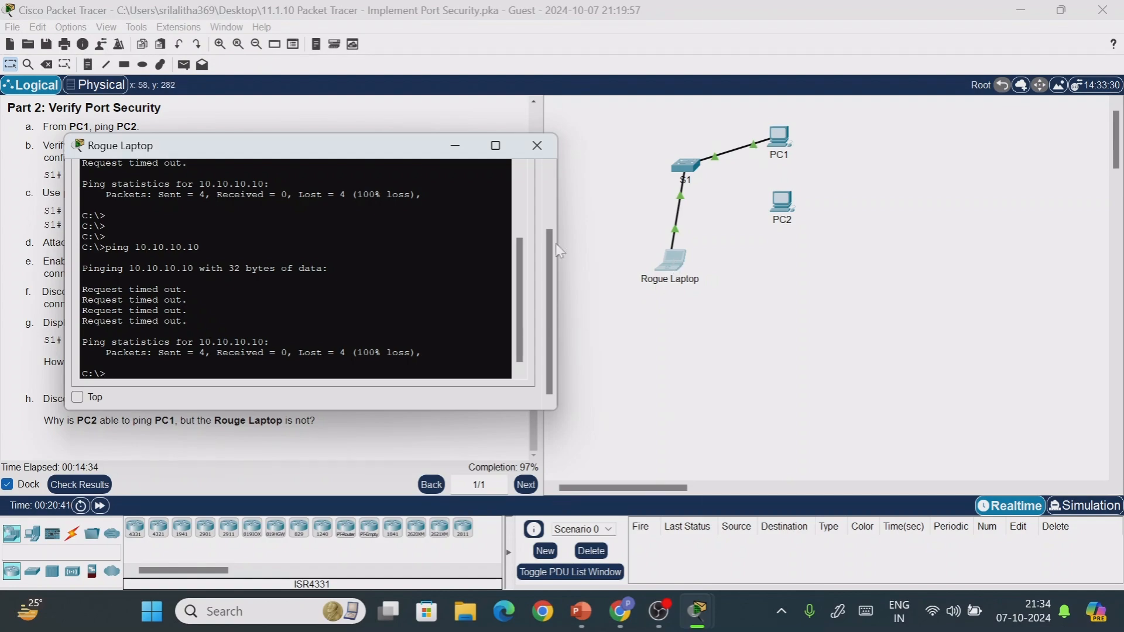
pyautogui.moveTo(346, 147); pyautogui.dragTo(300, 136)
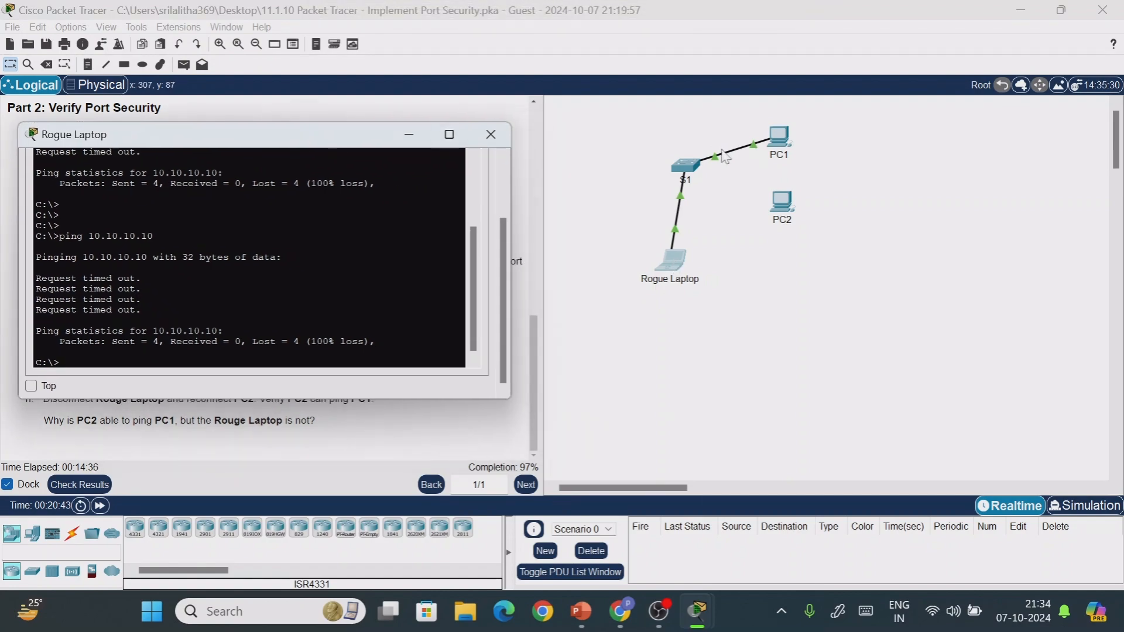
pyautogui.click(684, 169)
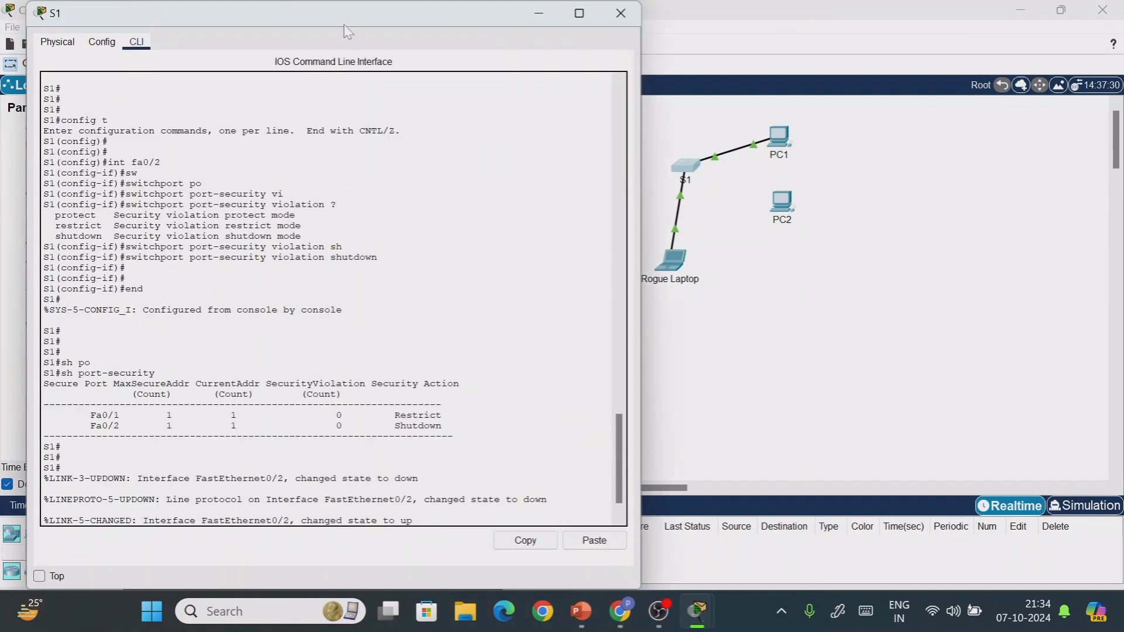
pyautogui.moveTo(350, 7); pyautogui.dragTo(879, 76)
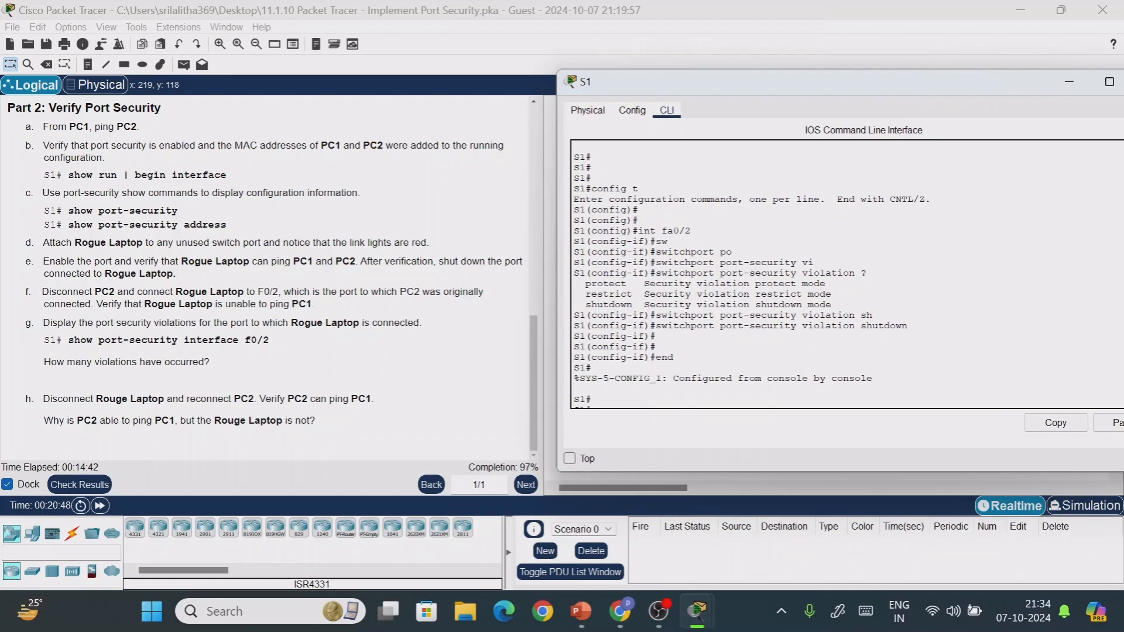
pyautogui.press('Return')
pyautogui.press('Return')
pyautogui.press('Return')
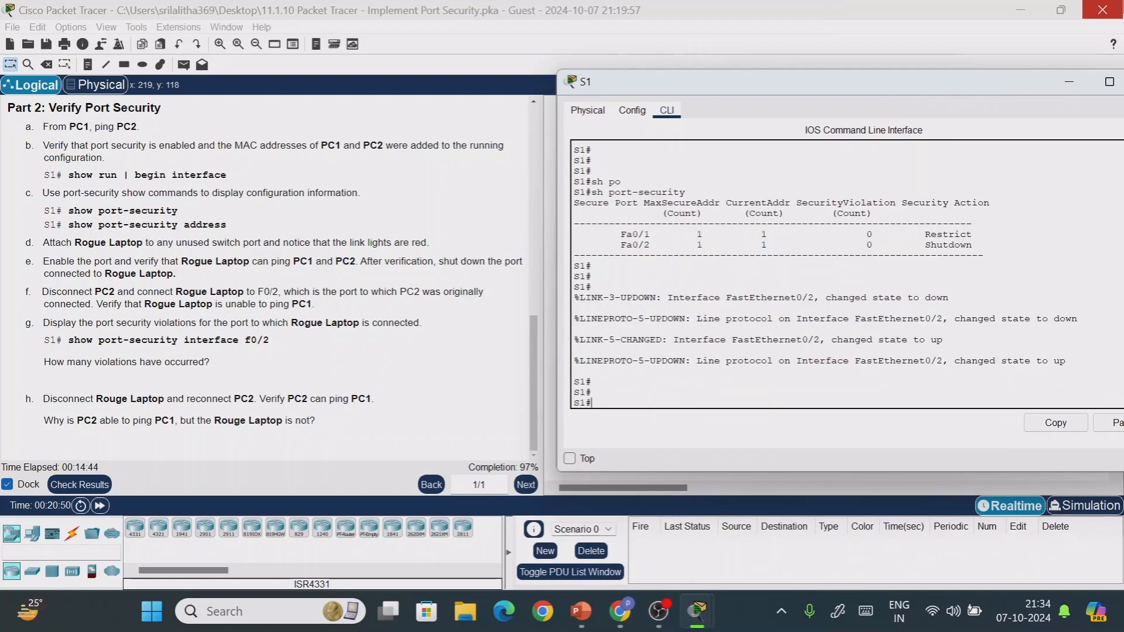
# - Minimize S1's window and repeat the ping to 10.10.10.10 from Rogue Laptop with Fa0/2 in shutdown mode
pyautogui.click(1069, 85)
pyautogui.click(672, 260)
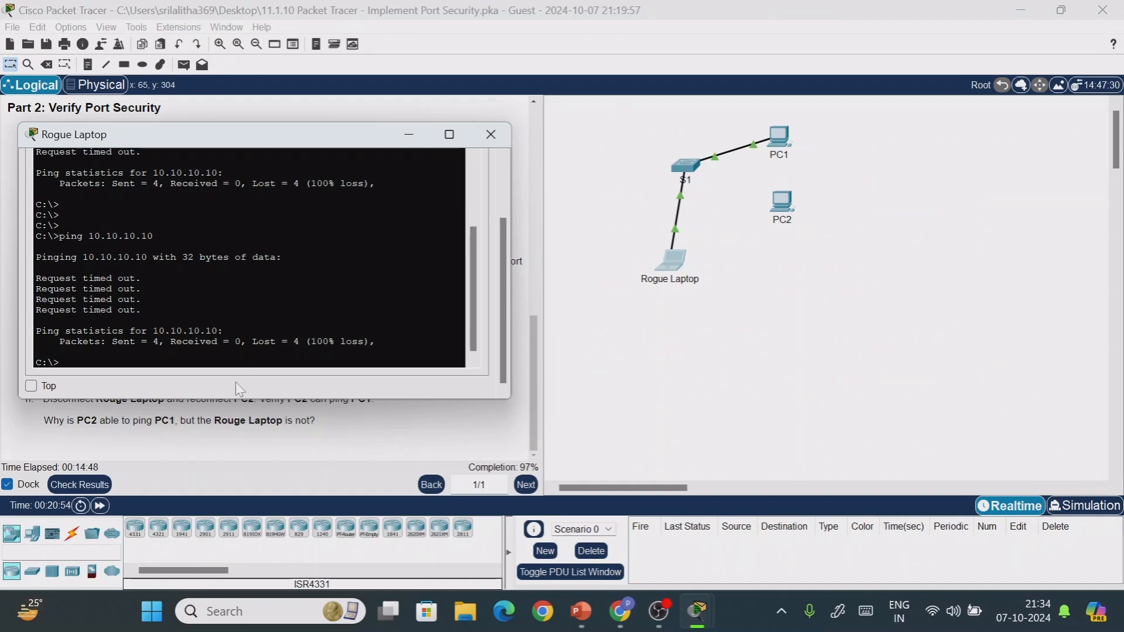
pyautogui.press('Up')
pyautogui.press('Return')
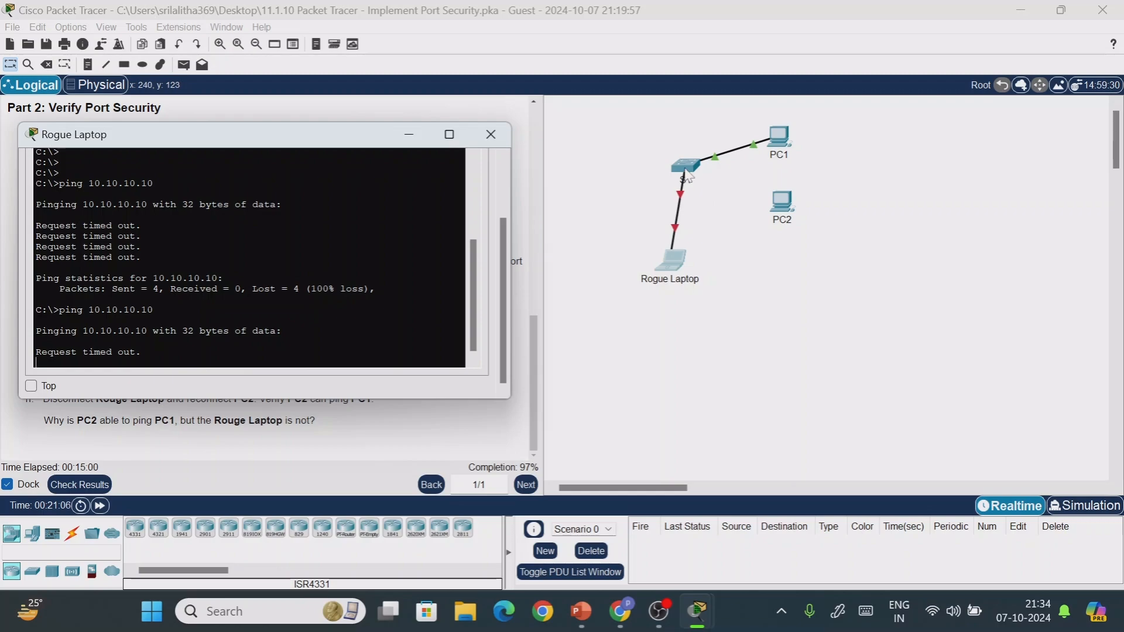
# - Run sh port-security on S1 after the ping and examine Fa0/2's violation count and security action
pyautogui.click(685, 168)
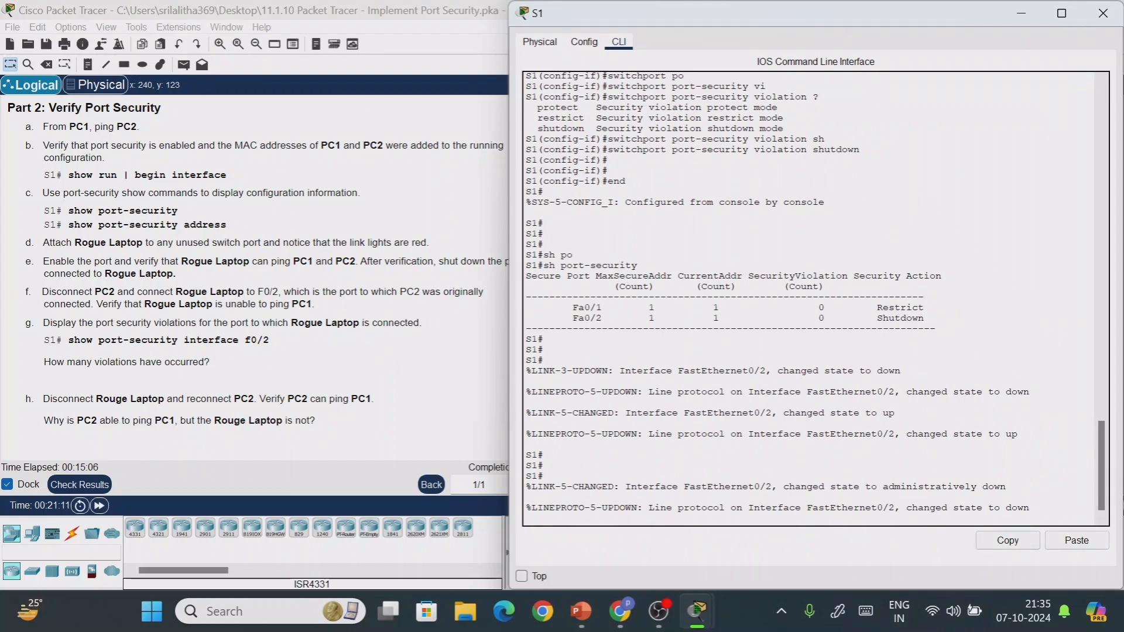
pyautogui.press('Return')
pyautogui.press('Return')
pyautogui.write('sh po')
pyautogui.press('Tab')
pyautogui.press('Return')
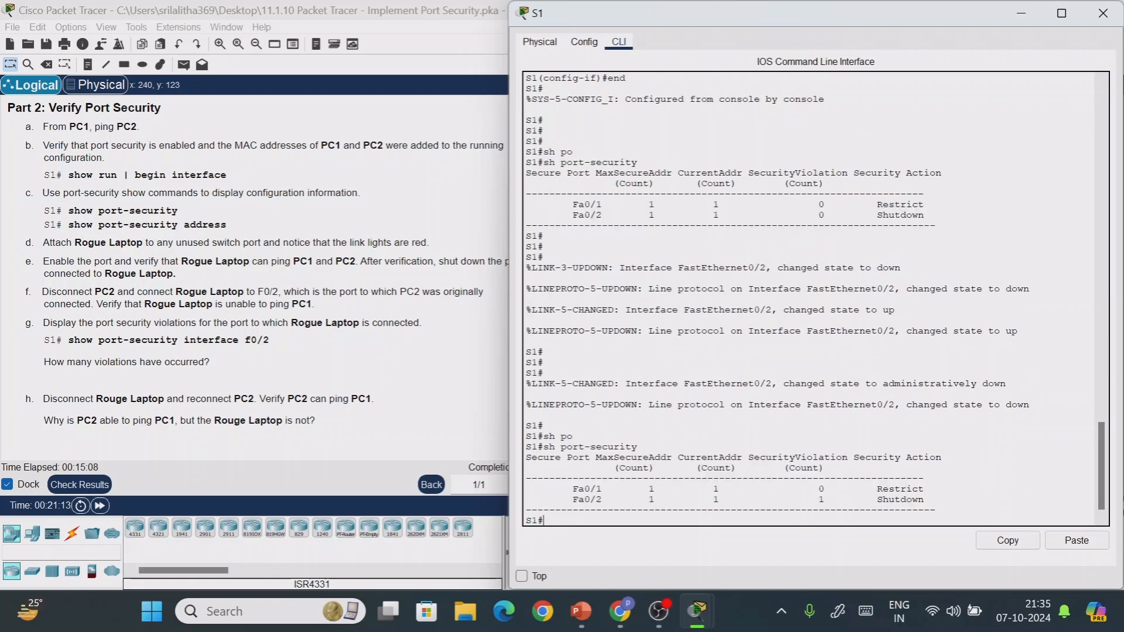
pyautogui.moveTo(944, 459); pyautogui.dragTo(924, 500)
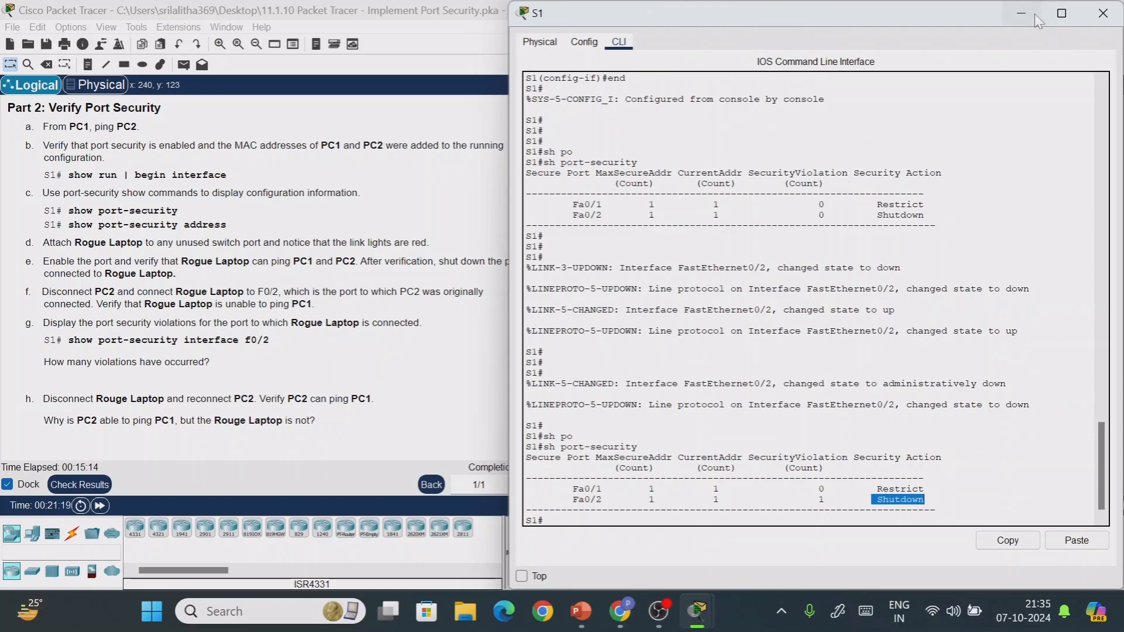
# - Minimize S1's window, move its Fa0/2 cable from Rogue Laptop back to PC2's FastEthernet0 port, and fast-forward the simulation time
pyautogui.click(1034, 13)
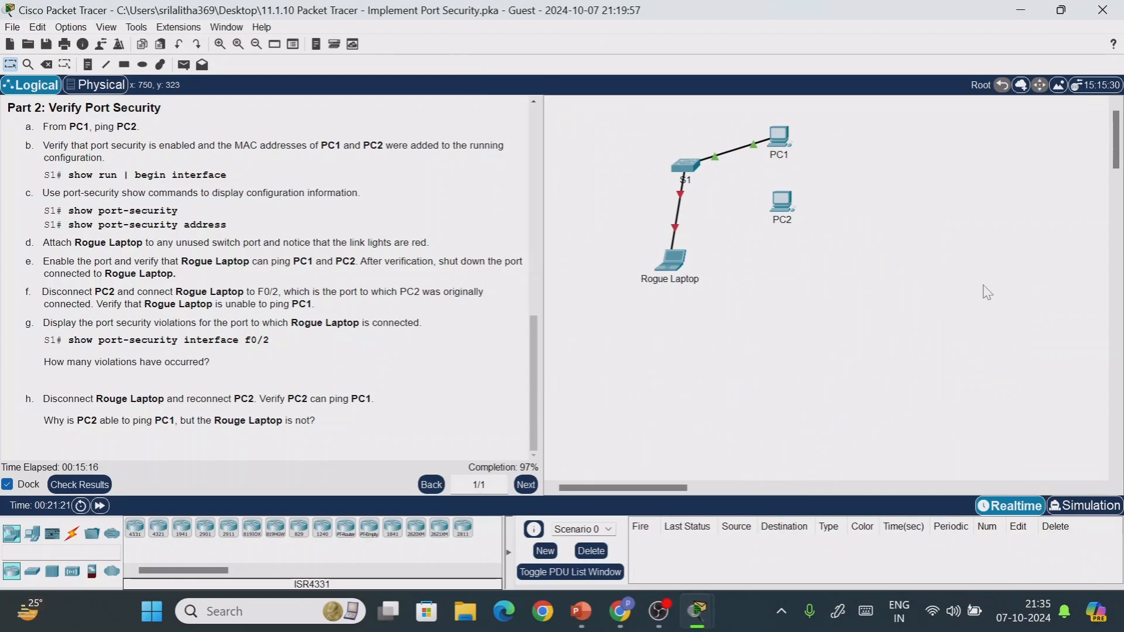
pyautogui.click(675, 229)
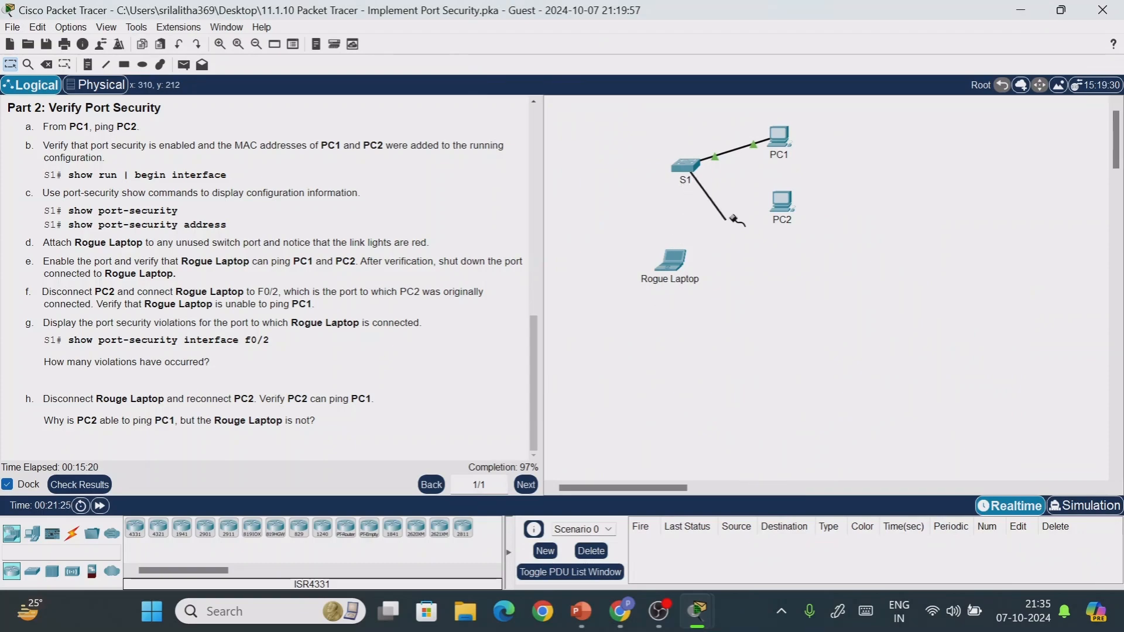
pyautogui.click(786, 205)
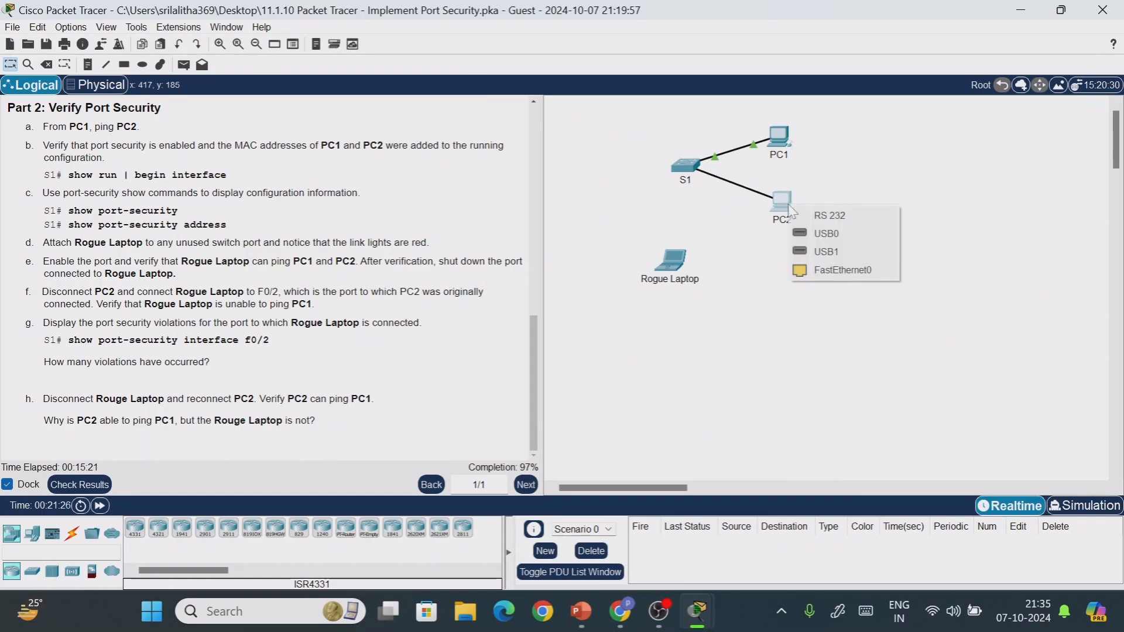
pyautogui.click(829, 272)
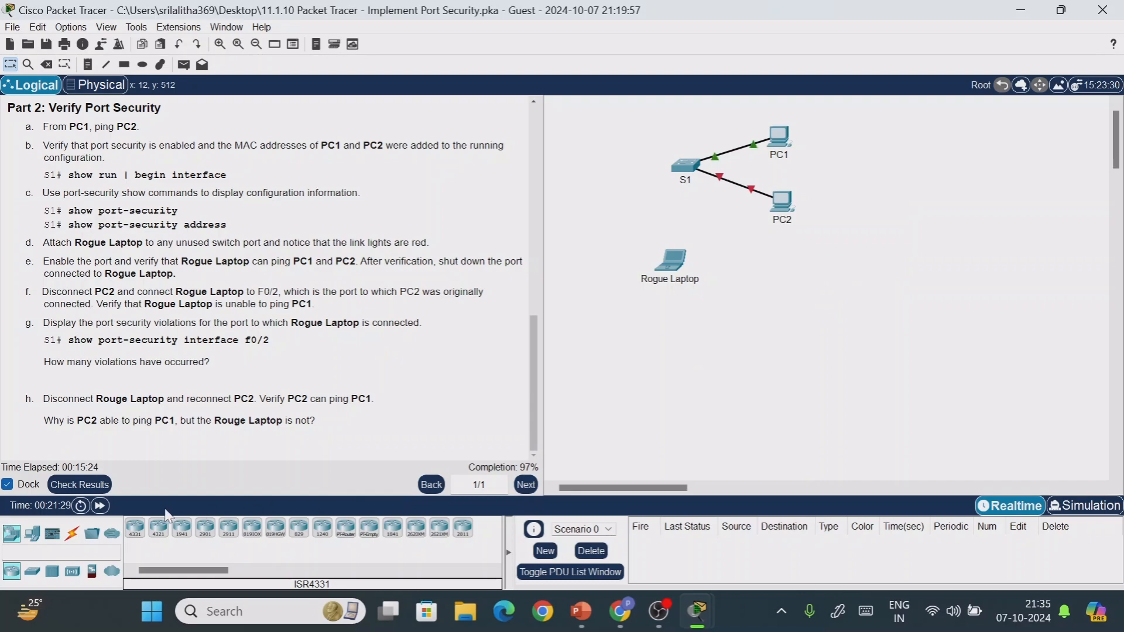
pyautogui.click(98, 507)
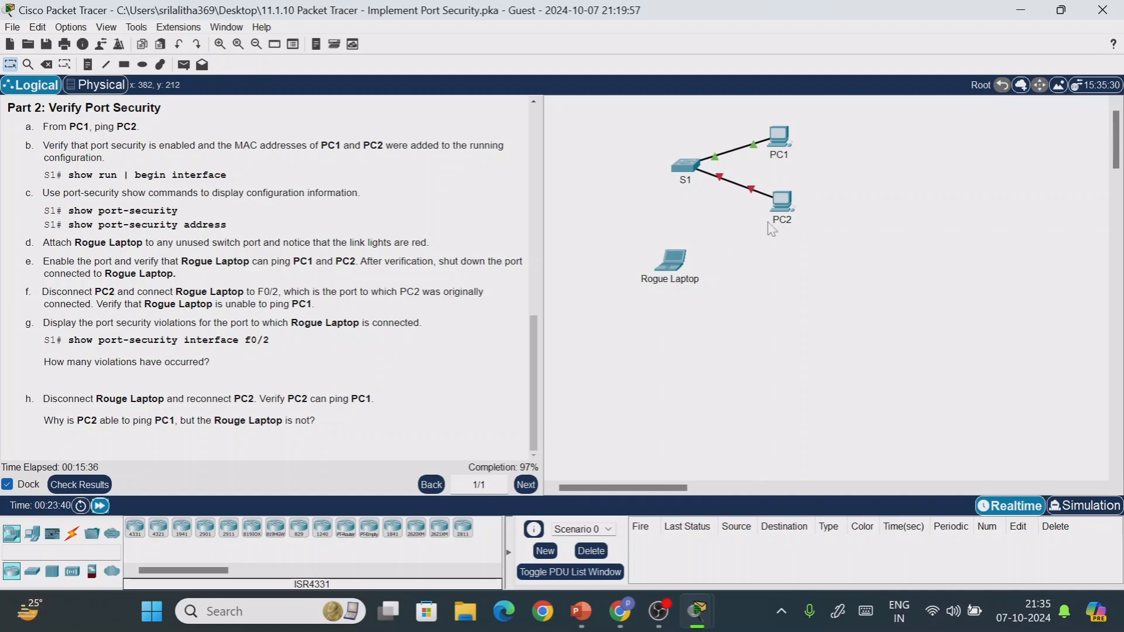
# - Reopen S1's CLI and examine the latest Fa0/2 link-state messages and port-security table in the console output
pyautogui.click(686, 168)
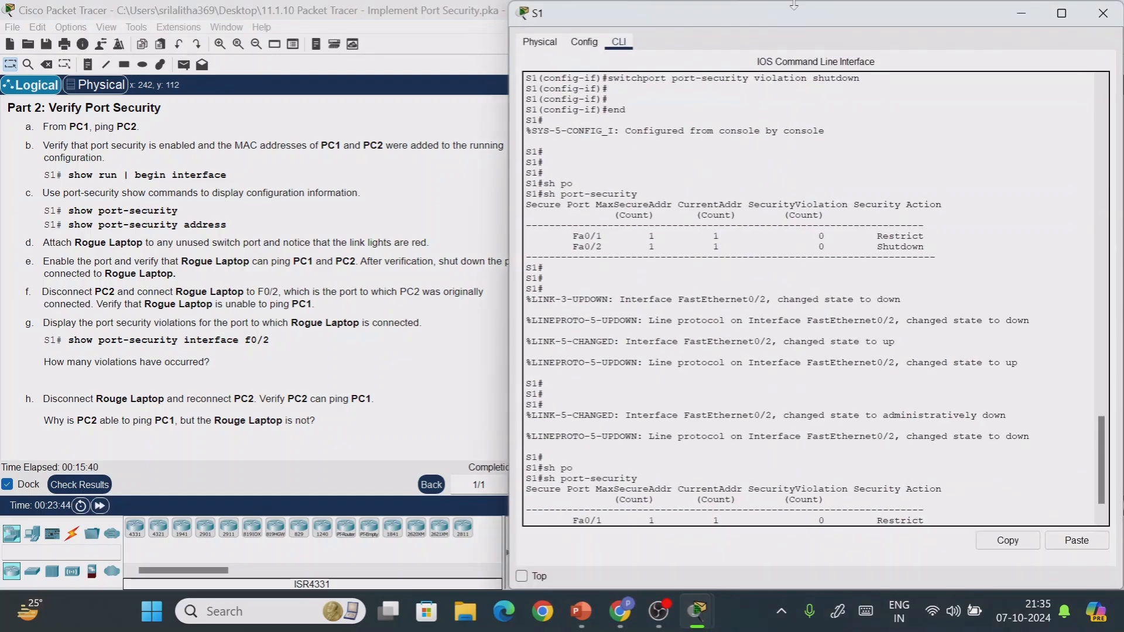
pyautogui.moveTo(793, 3); pyautogui.dragTo(284, 47)
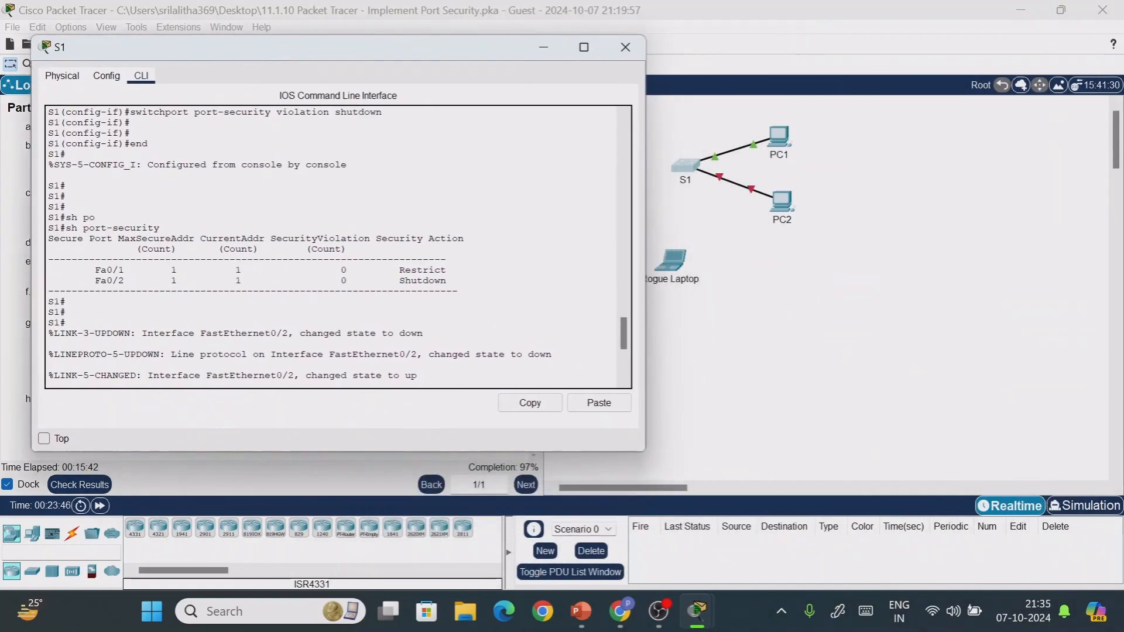
pyautogui.moveTo(624, 335); pyautogui.dragTo(625, 386)
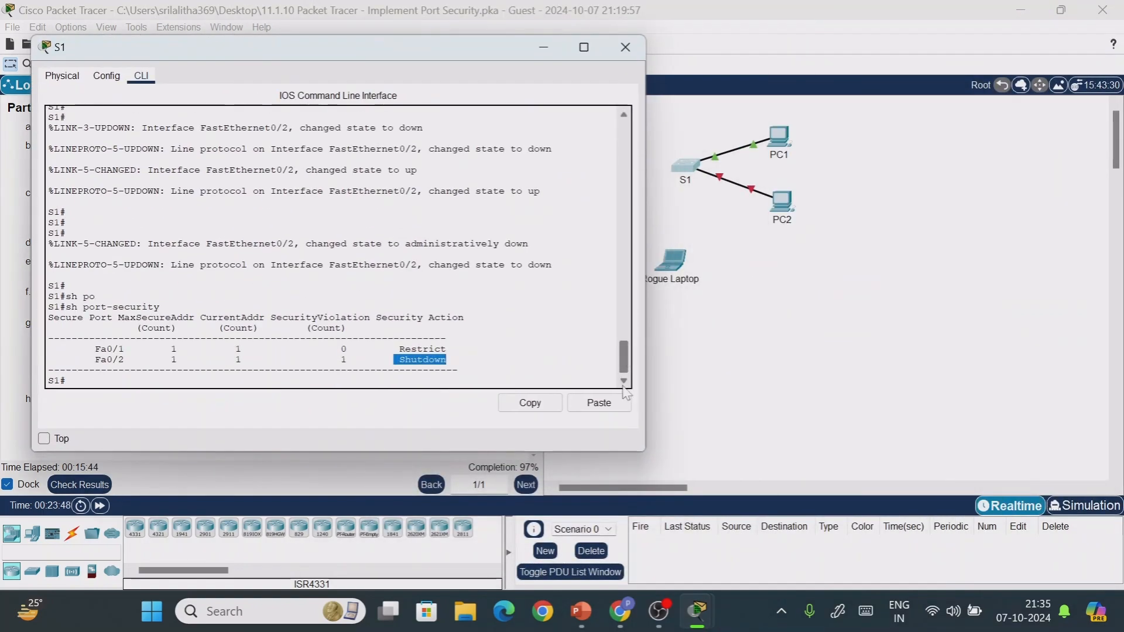
pyautogui.click(67, 381)
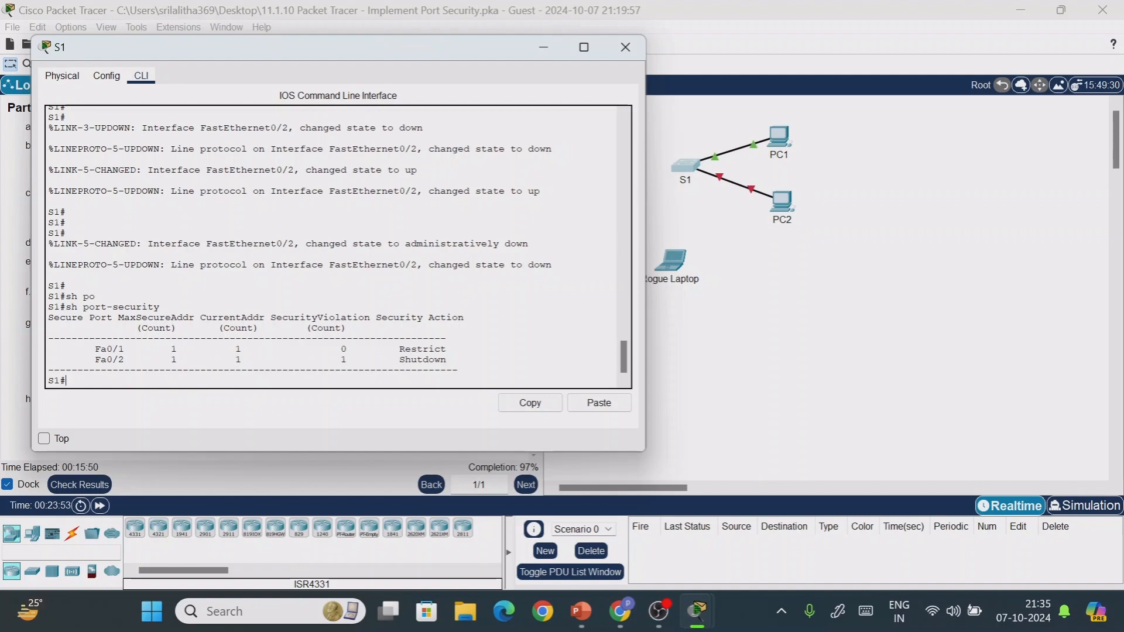
pyautogui.moveTo(77, 233)
pyautogui.mouseDown()
pyautogui.moveTo(204, 339)
pyautogui.moveTo(429, 350)
pyautogui.moveTo(76, 212)
pyautogui.mouseUp()
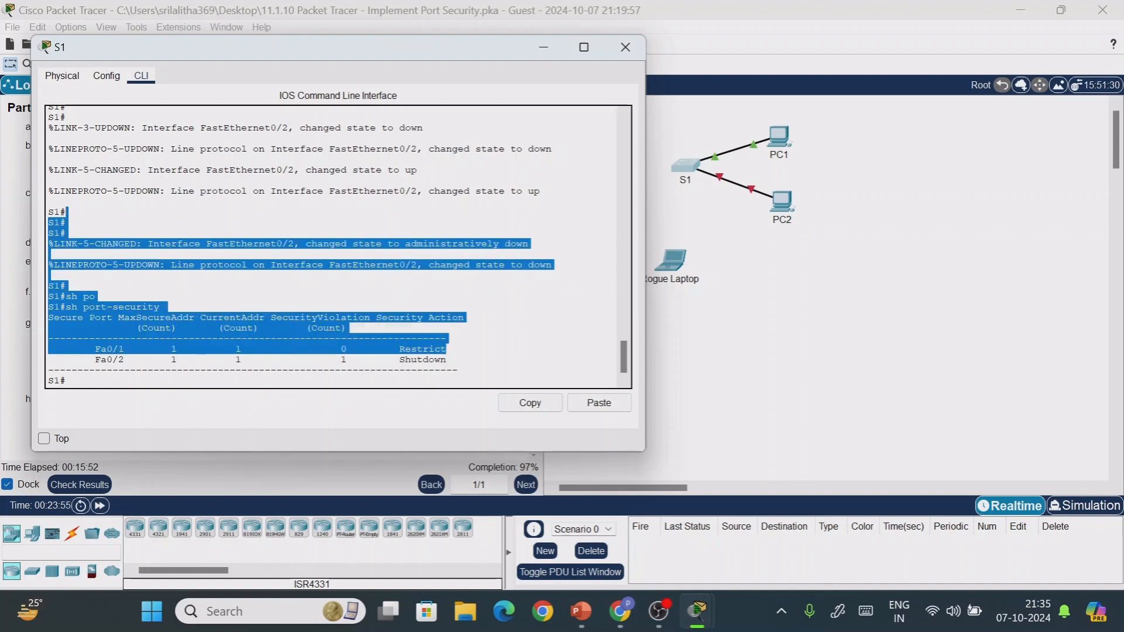
pyautogui.click(48, 201)
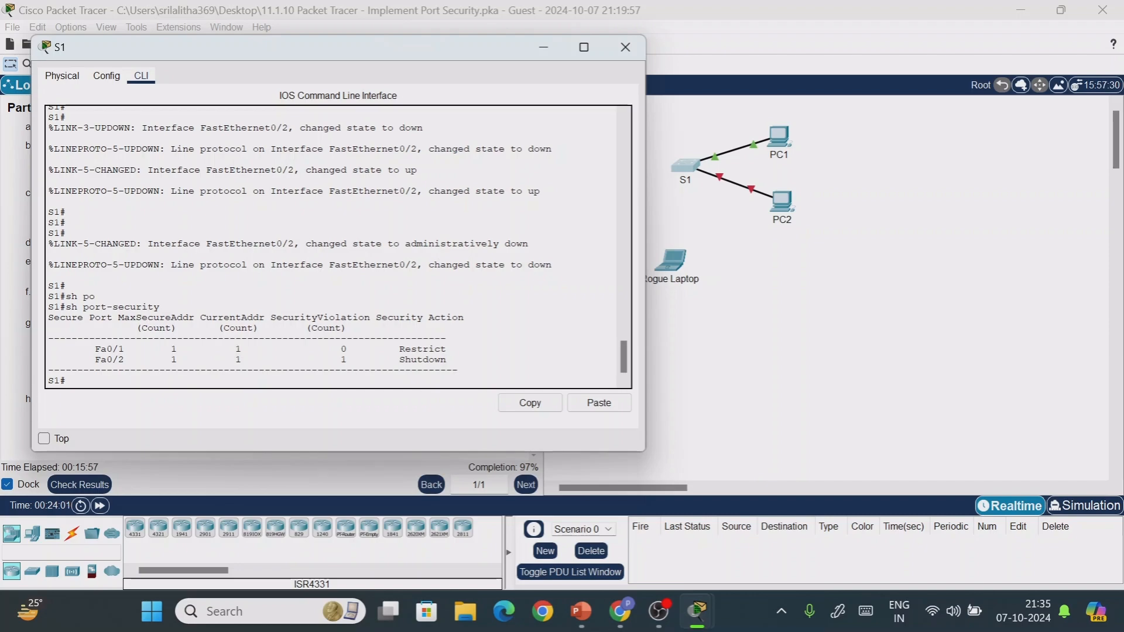
# - Enter global configuration mode on S1 with config t, then close S1's window
pyautogui.write('config t')
pyautogui.press('Return')
pyautogui.press('Return')
pyautogui.press('Return')
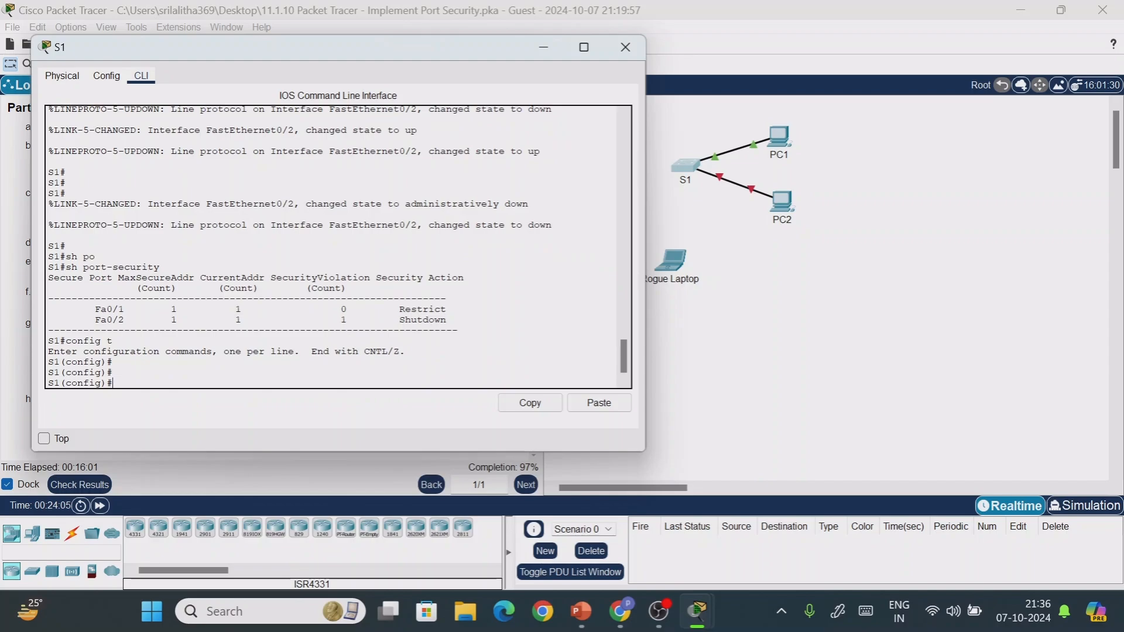
pyautogui.click(625, 47)
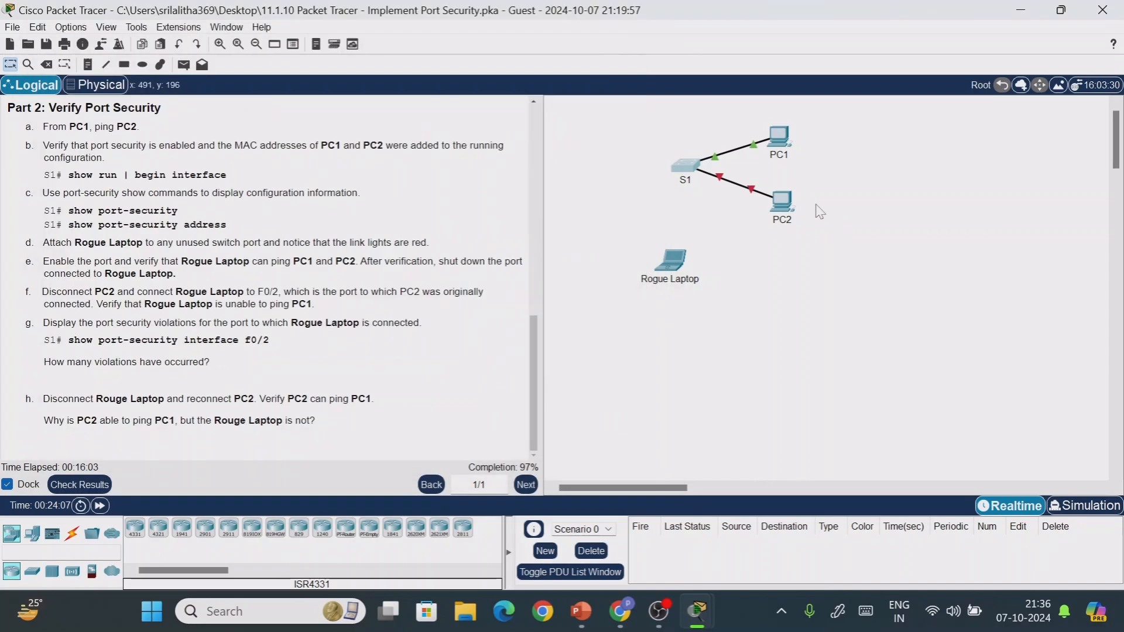
# - Repeat the ping to 10.10.10.10 from PC2's Command Prompt over the reconnected Fa0/2 link, then return to the topology
pyautogui.click(782, 202)
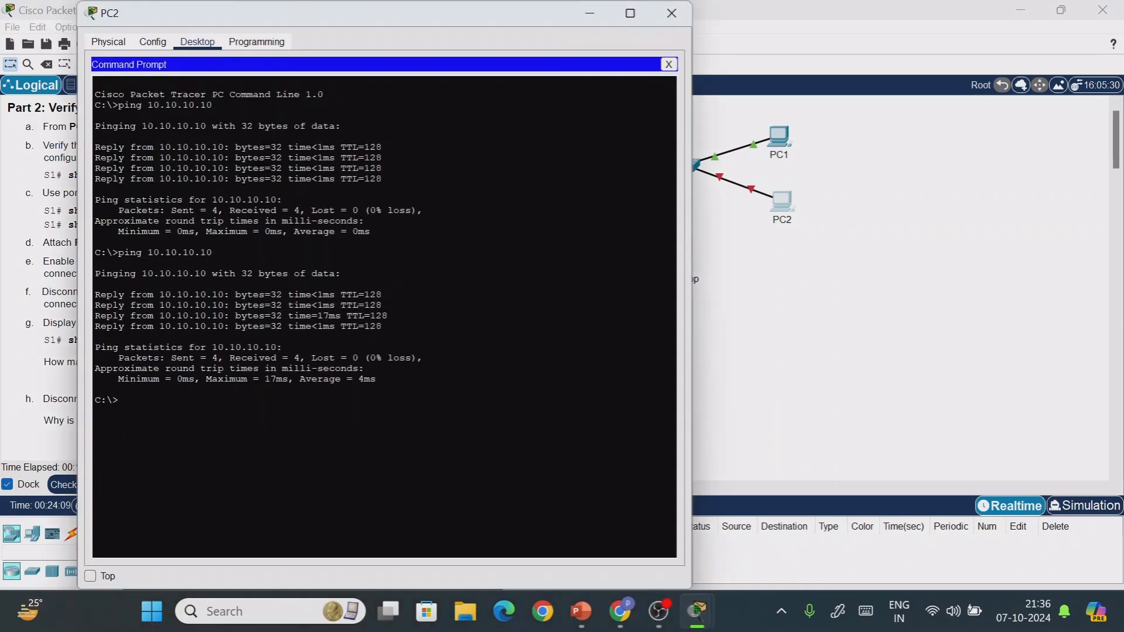
pyautogui.press('Up')
pyautogui.press('Return')
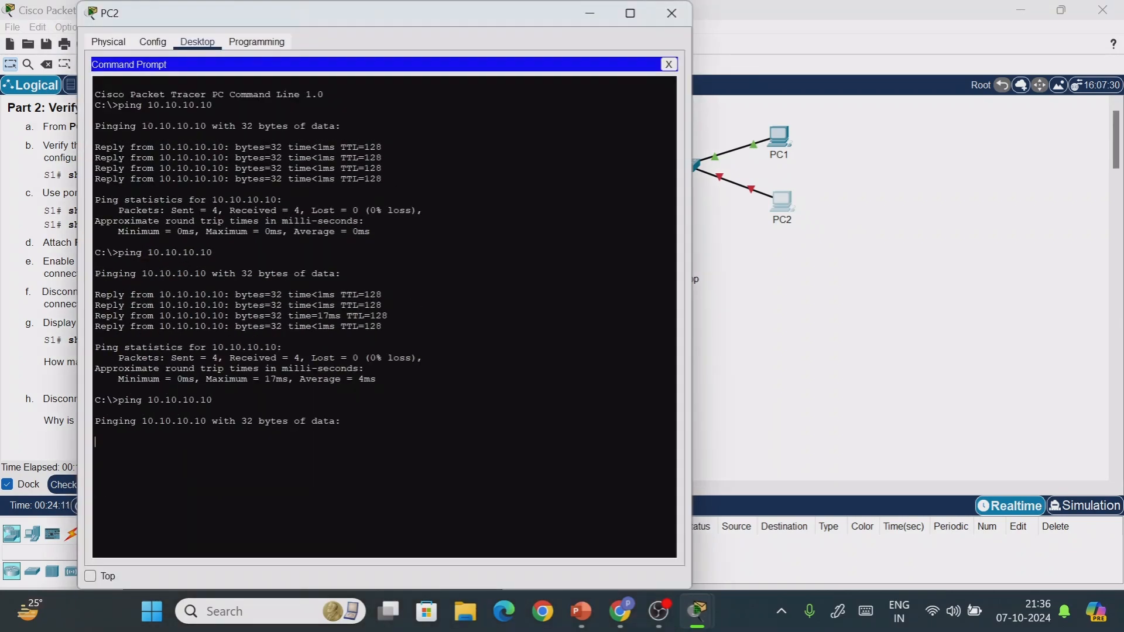
pyautogui.click(842, 260)
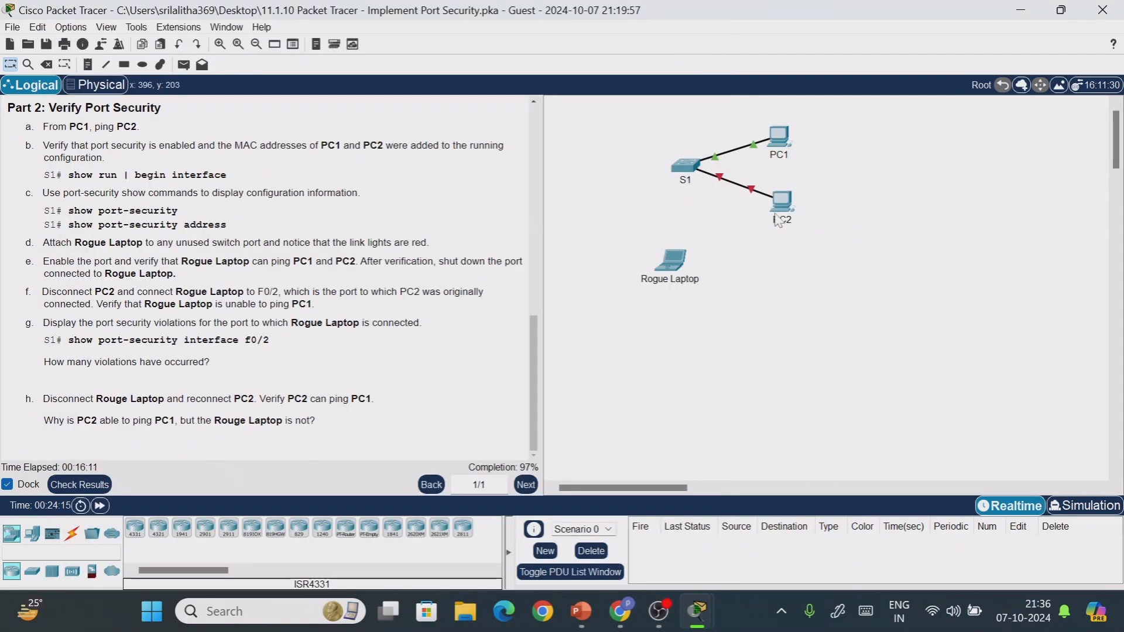
# - Reopen S1's CLI, enter interface configuration with int fa0/2, and disable the port with shutdown
pyautogui.click(683, 168)
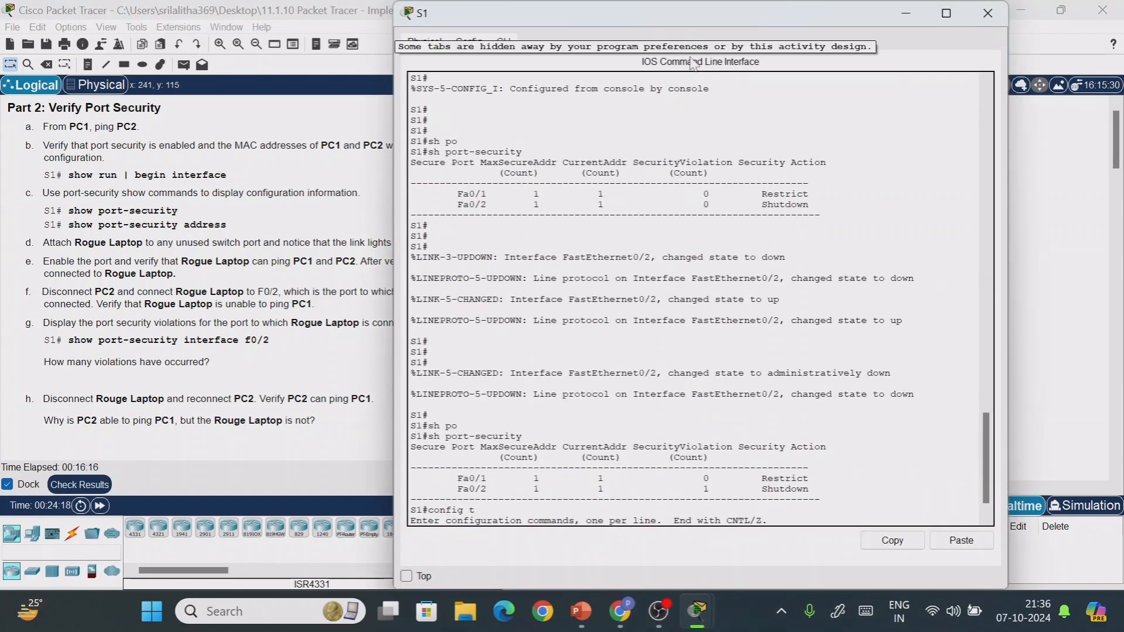
pyautogui.moveTo(705, 14); pyautogui.dragTo(354, 79)
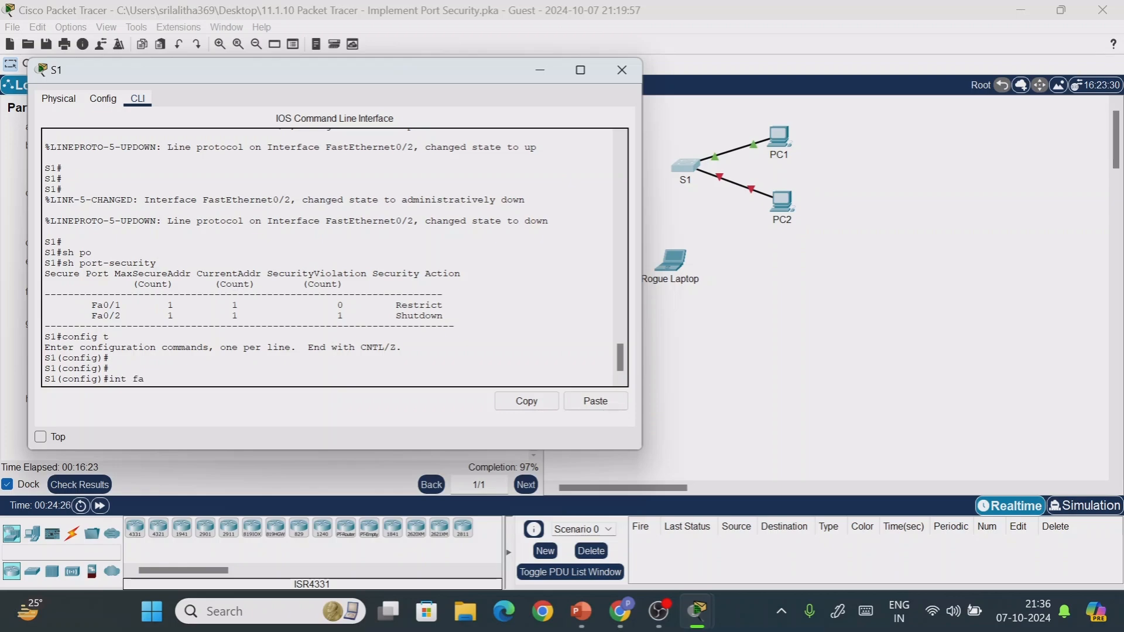
pyautogui.press('Return')
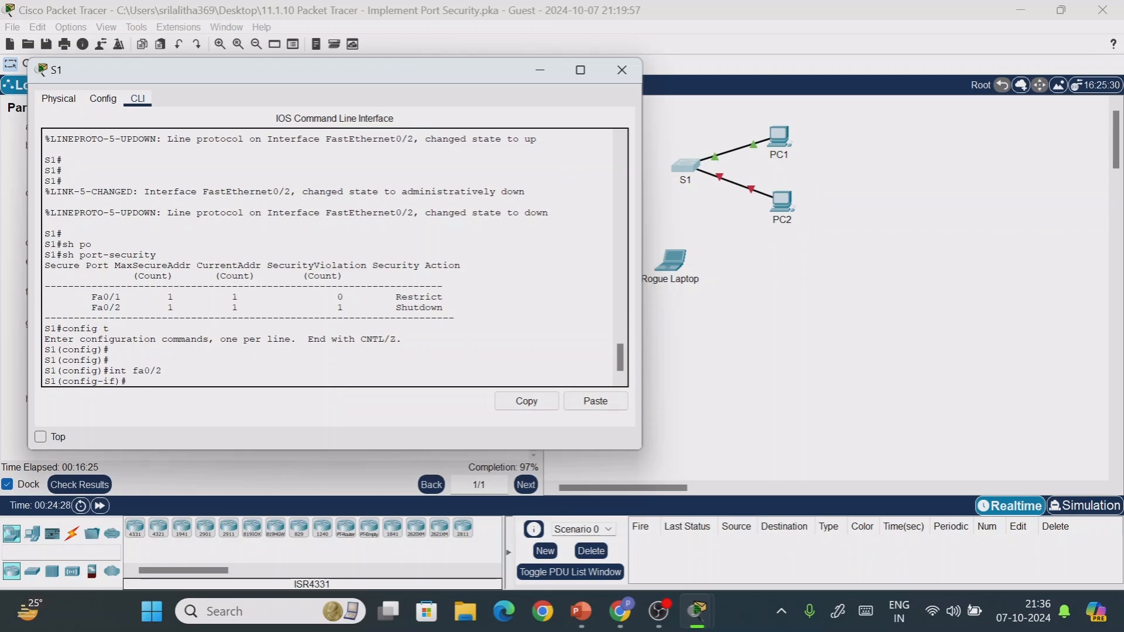
pyautogui.write('sh')
pyautogui.press('Tab')
pyautogui.press('Return')
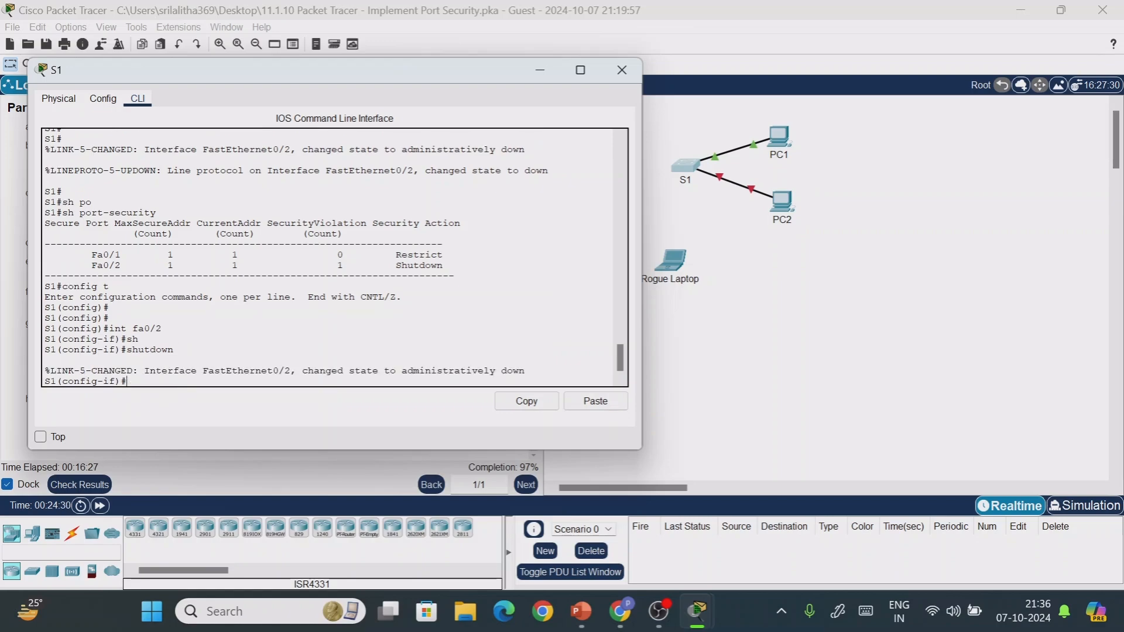
pyautogui.press('Return')
# - Re-enable Fa0/2 on S1 with no shutdown, check the resulting link messages, and close S1's window
pyautogui.write('no')
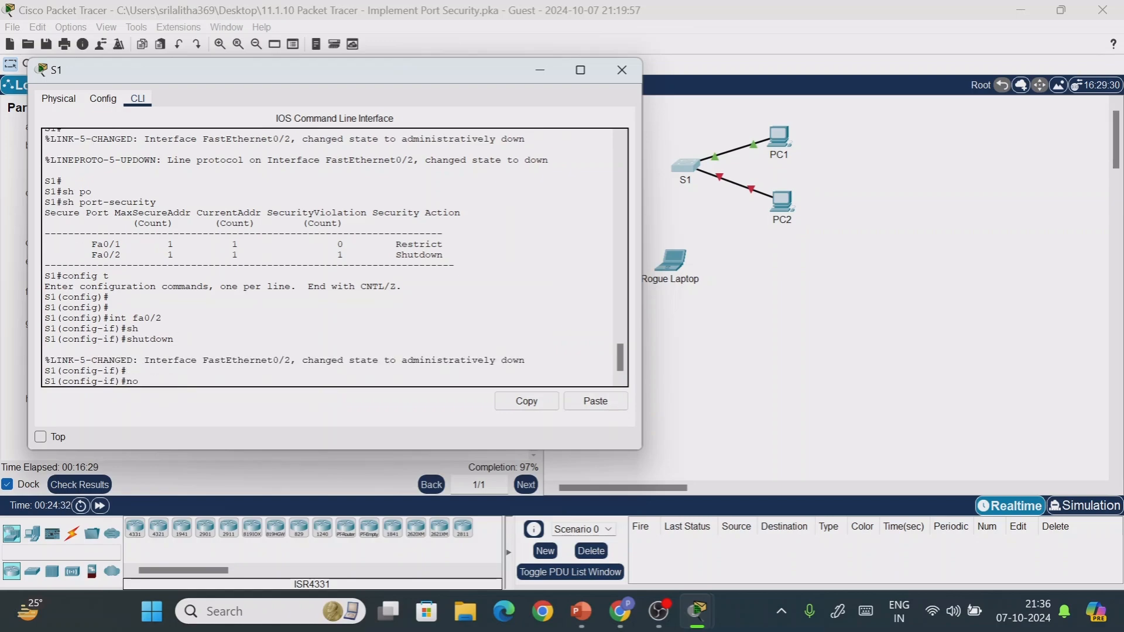
pyautogui.write(' sh')
pyautogui.press('Tab')
pyautogui.press('Return')
pyautogui.press('Return')
pyautogui.press('Return')
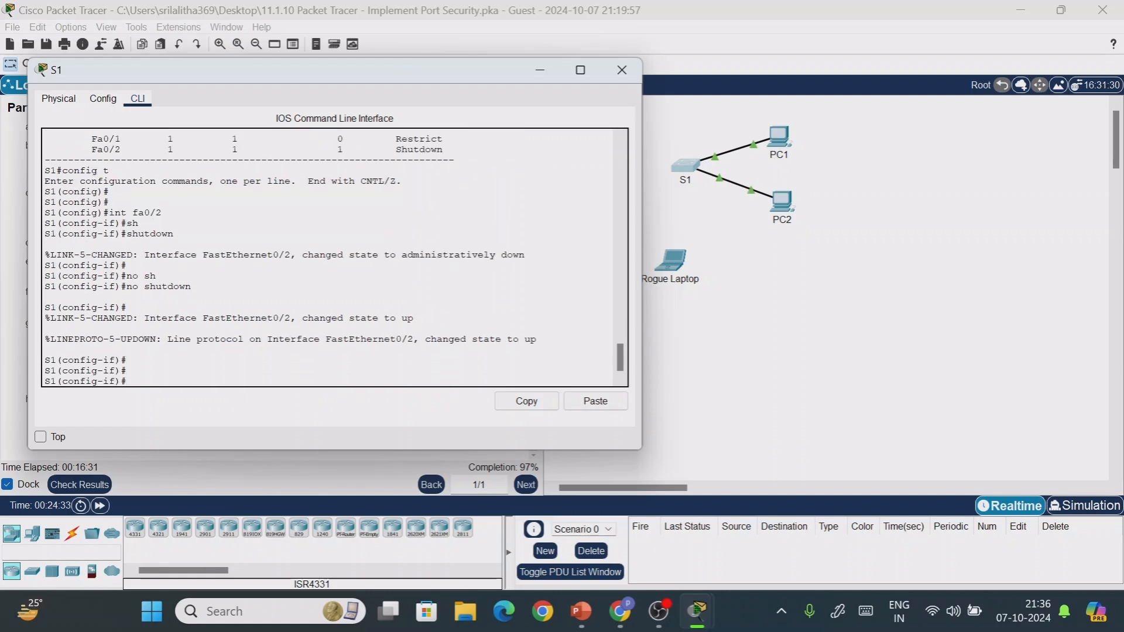
pyautogui.moveTo(144, 276); pyautogui.dragTo(128, 384)
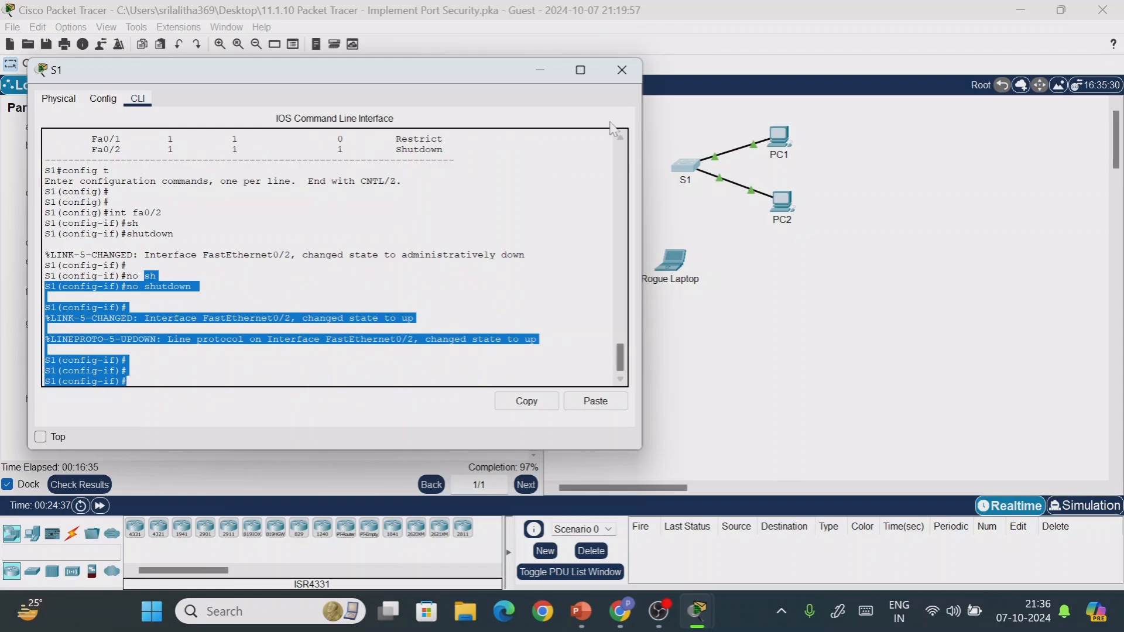
pyautogui.click(621, 70)
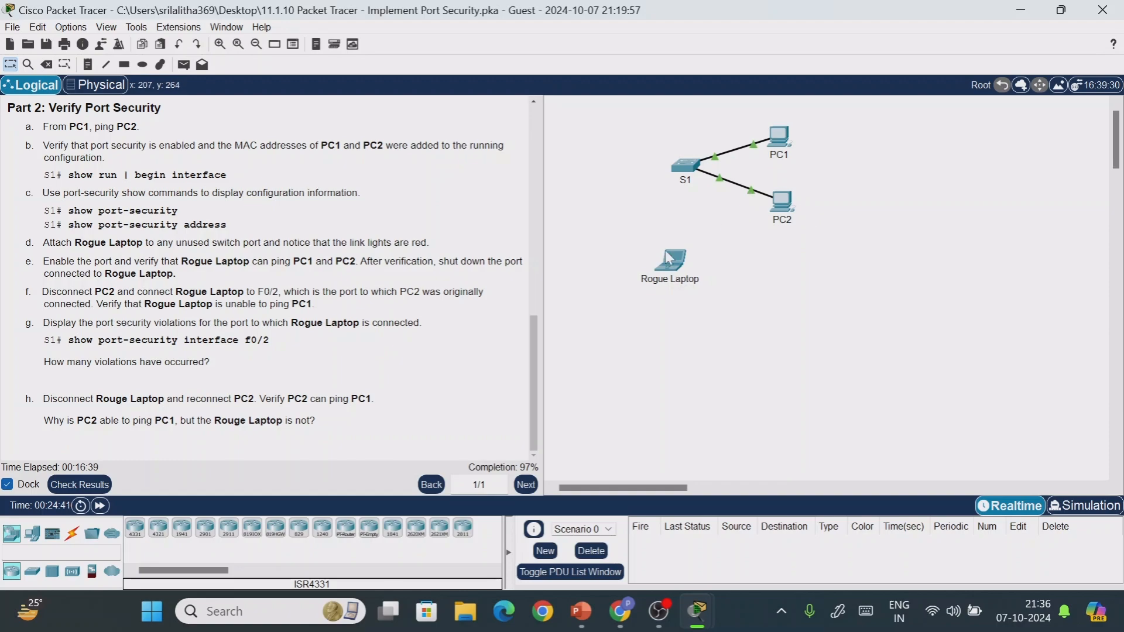
pyautogui.moveTo(667, 258)
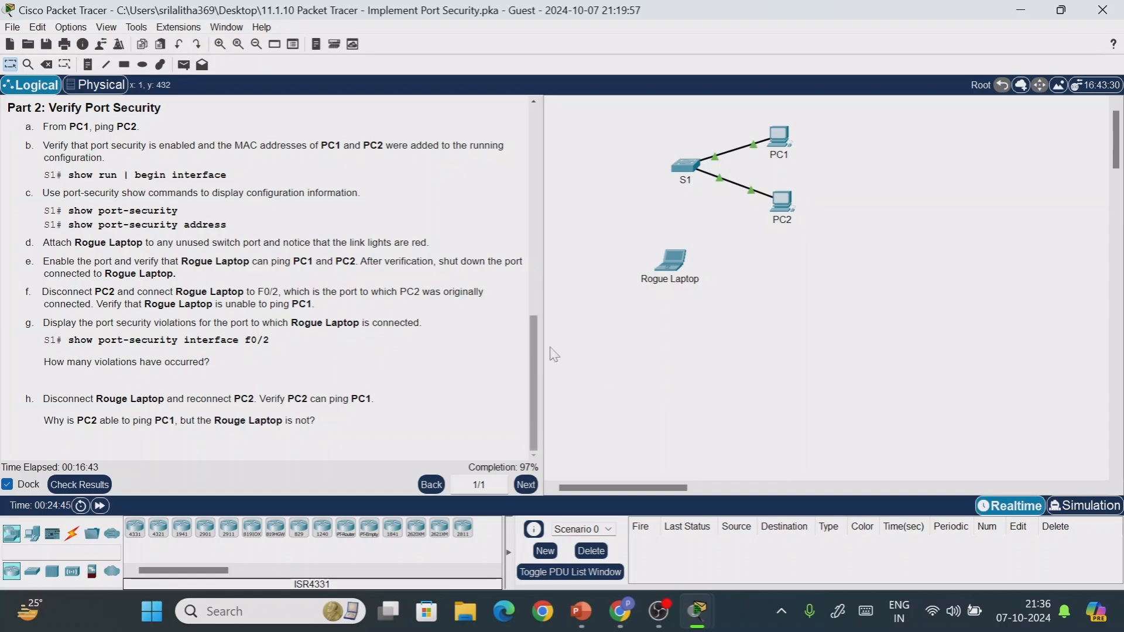
pyautogui.moveTo(610, 111); pyautogui.dragTo(851, 334)
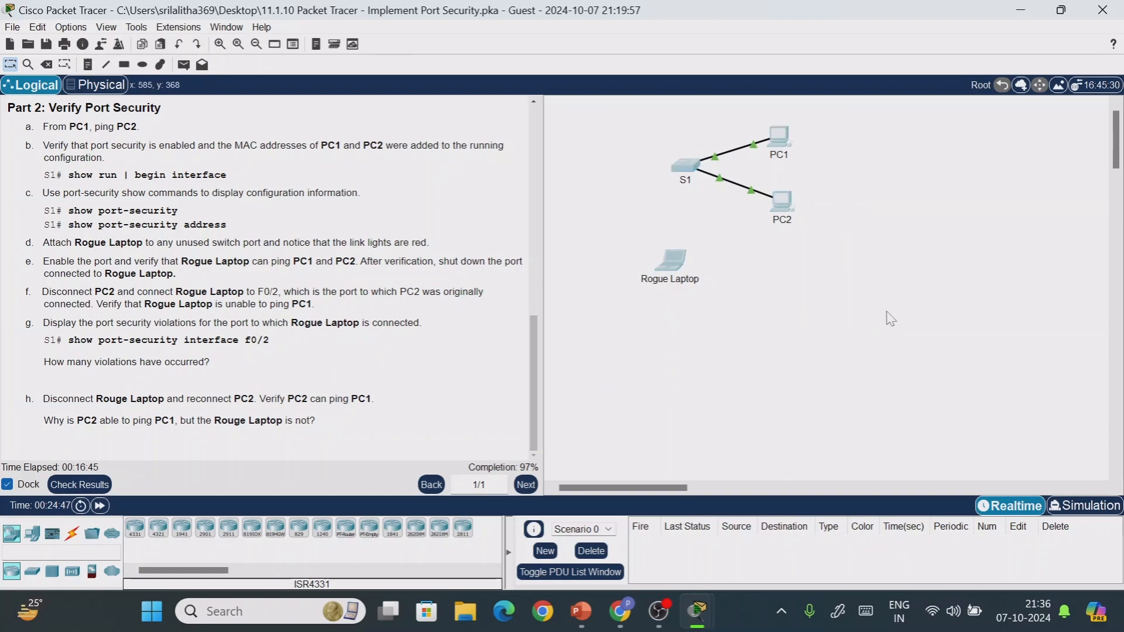
pyautogui.click(884, 312)
pyautogui.moveTo(572, 103); pyautogui.dragTo(872, 311)
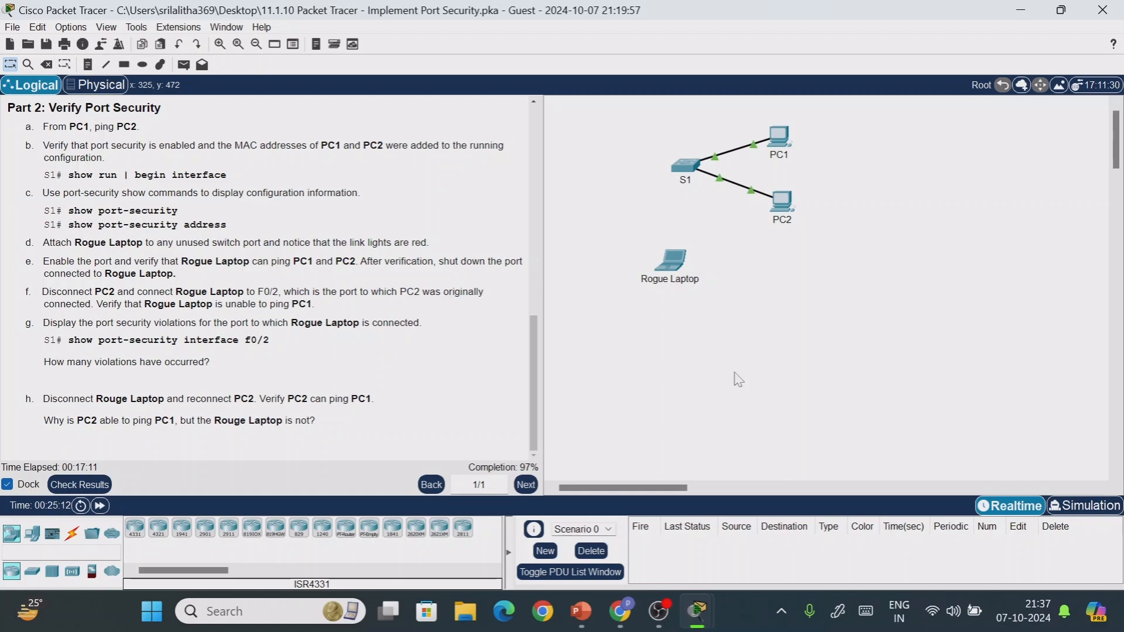
# - Go back to the Part 1 port security instructions and start closing the Packet Tracer activity
pyautogui.scroll(5, 529, 249)
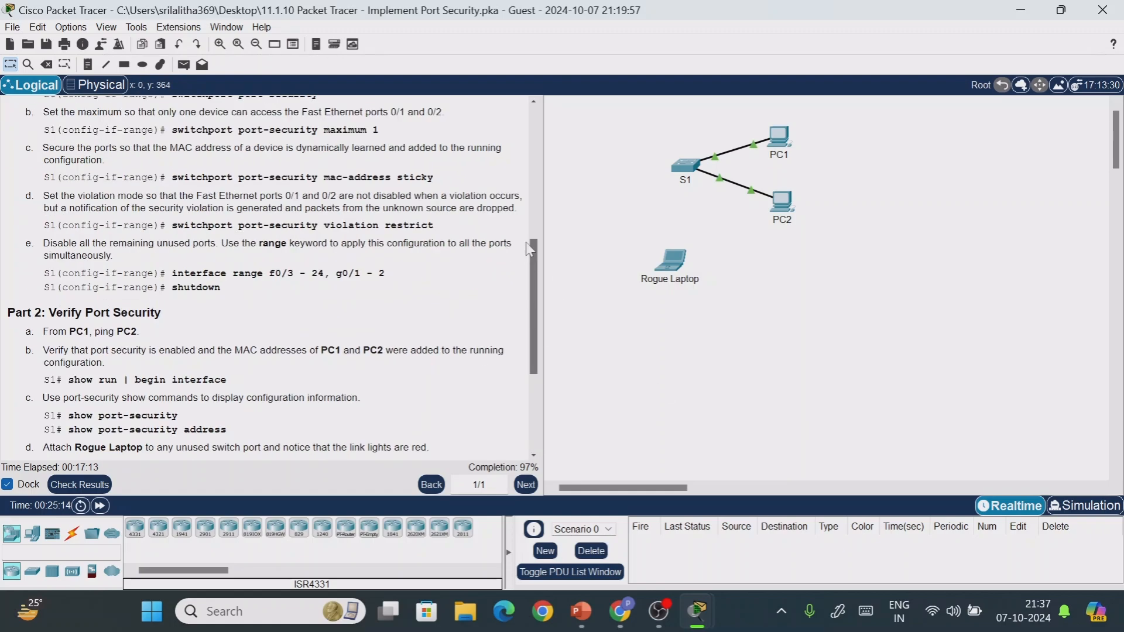
pyautogui.scroll(3, 529, 249)
pyautogui.click(1102, 9)
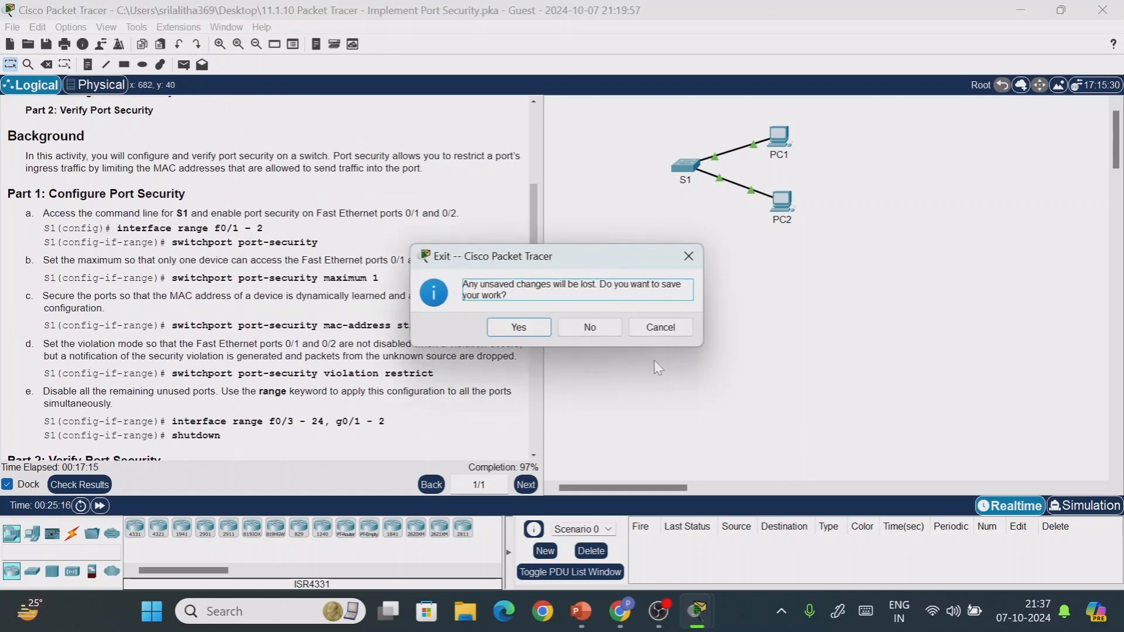